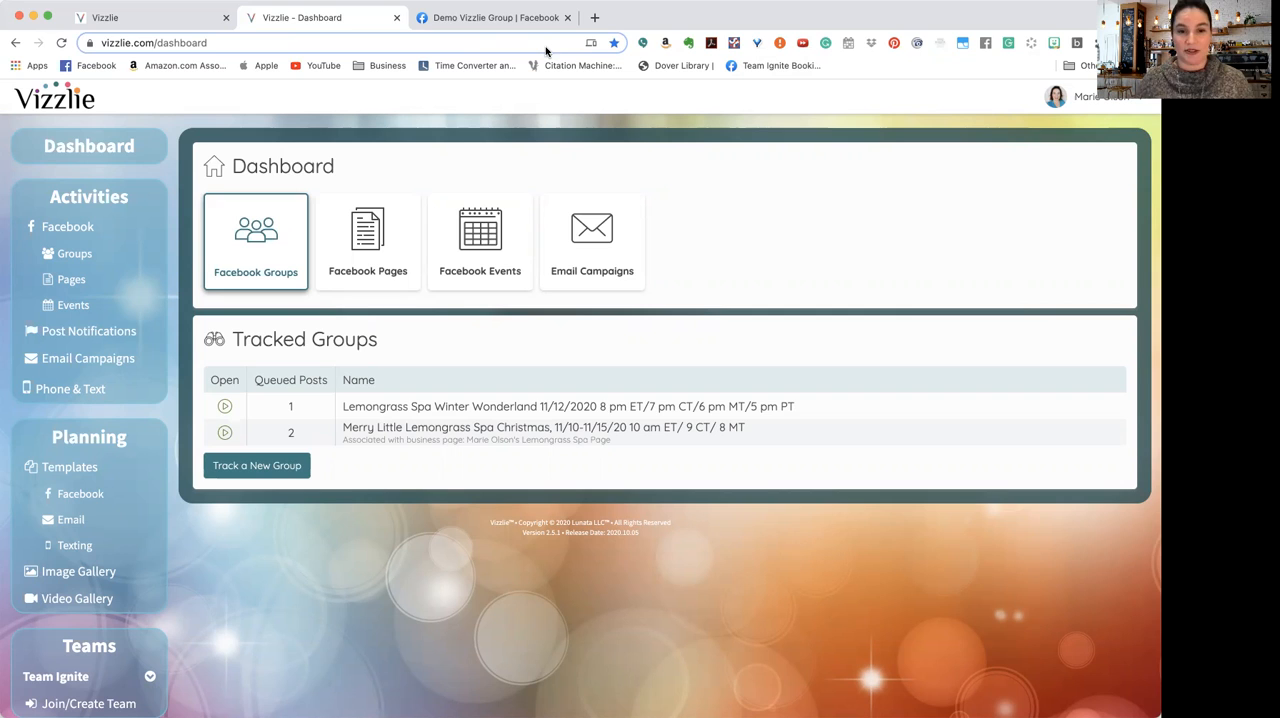
Step: View the tracked Facebook events and groups on the dashboard, including the Lemongrass Spa Winter Wonderland group's overview
left_click(474, 253)
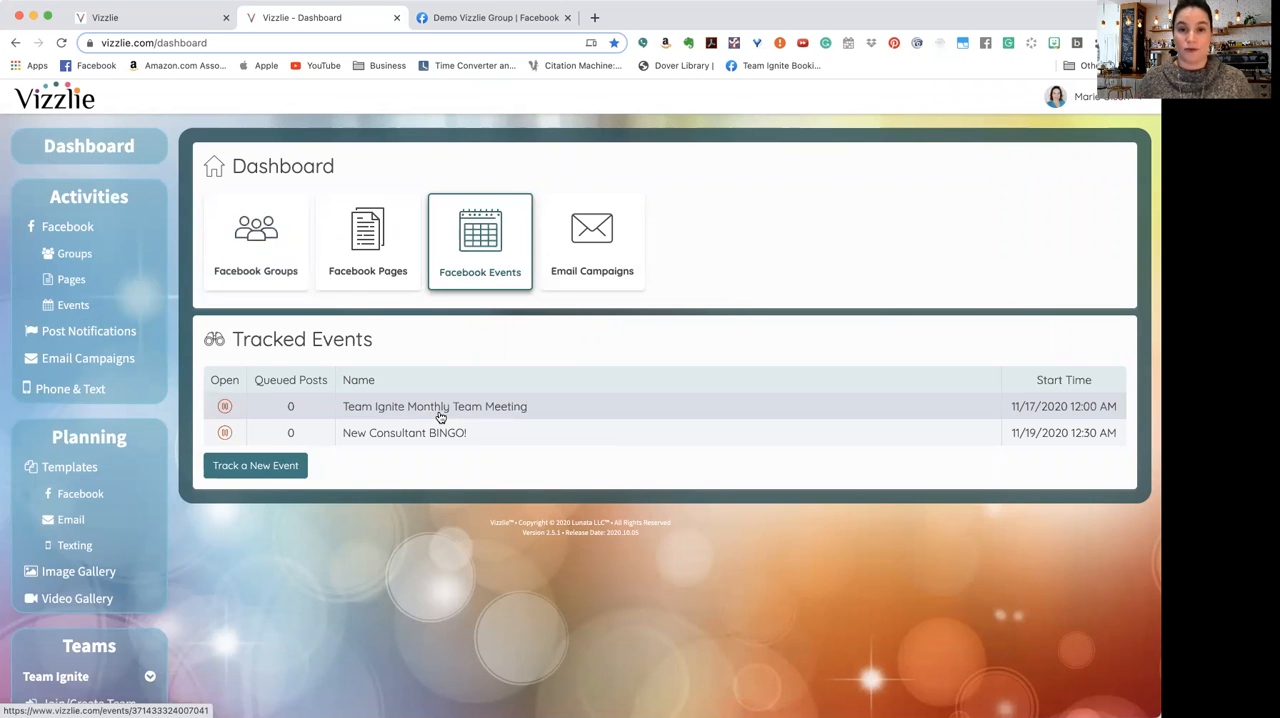
left_click(271, 257)
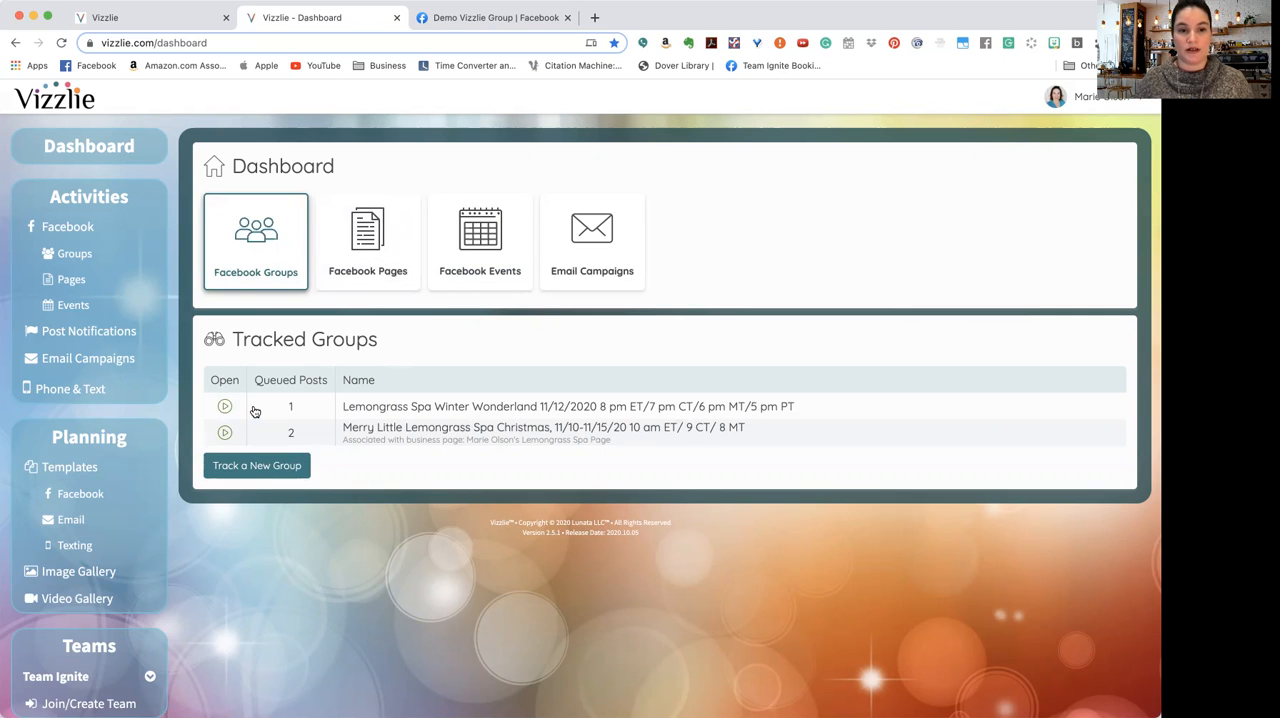
left_click(455, 408)
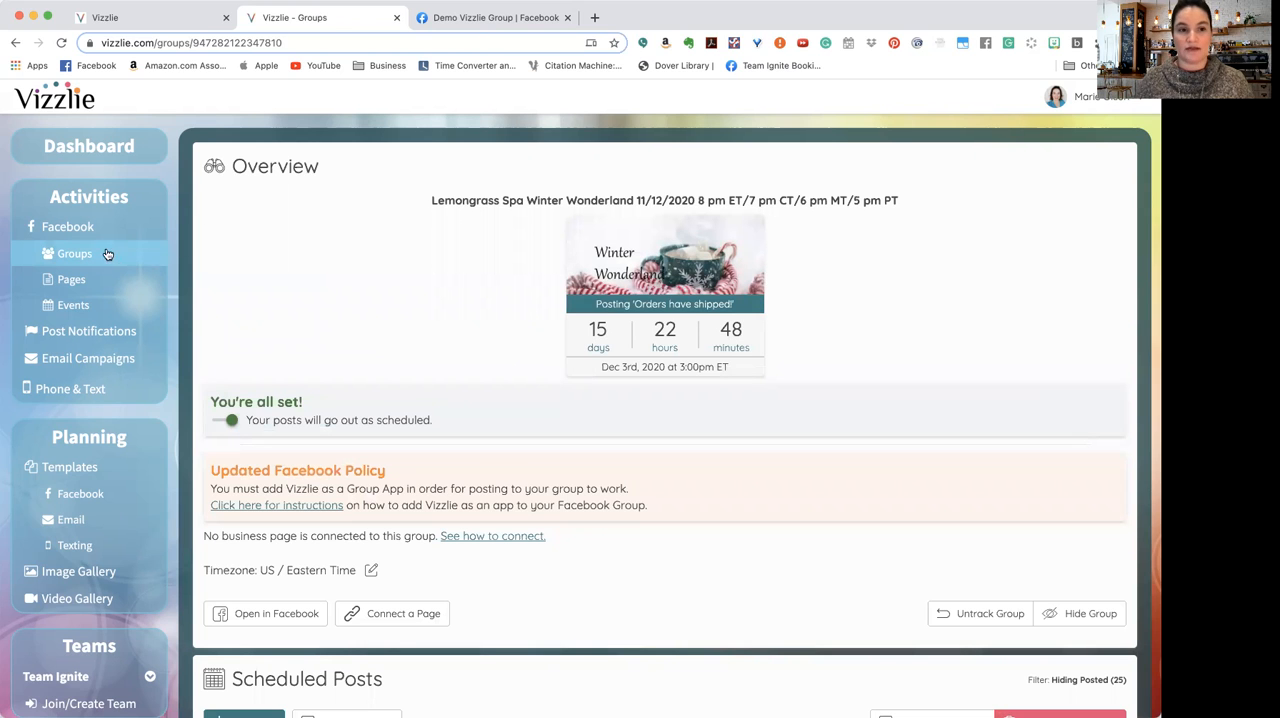
left_click(88, 148)
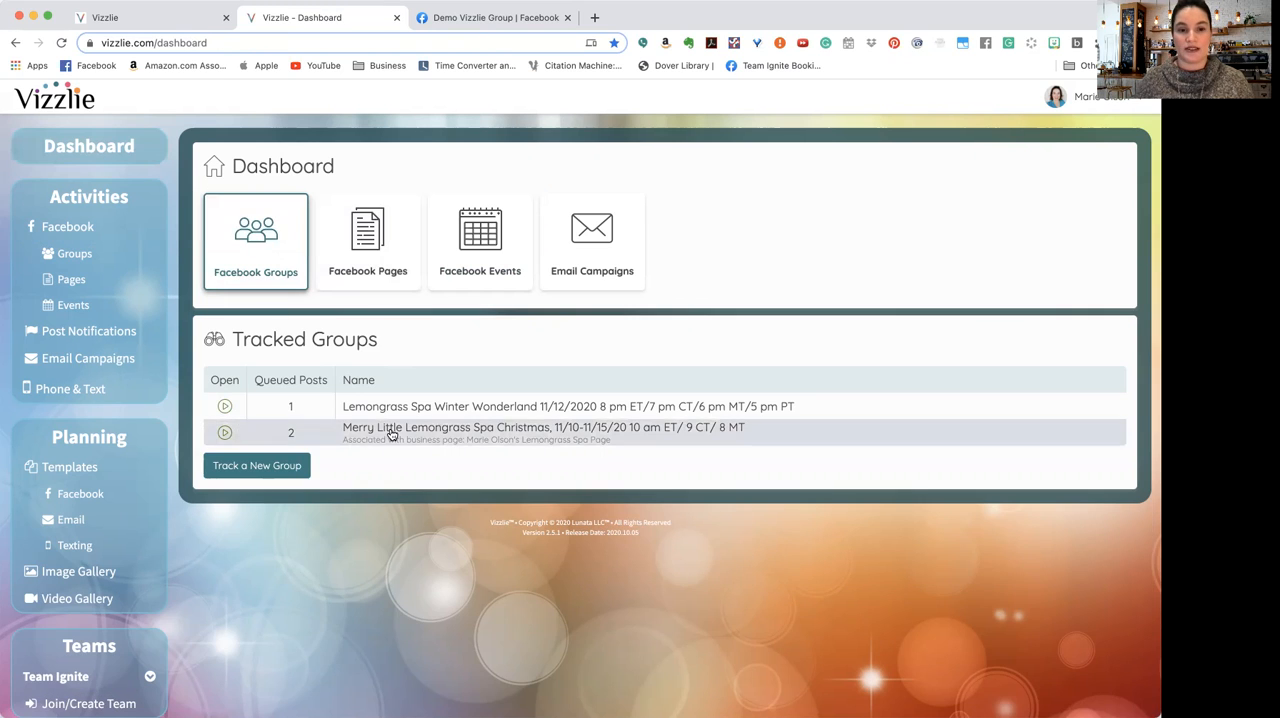
Step: Examine the tracked and available Facebook groups, and compare them with the list of Facebook pages
left_click(102, 256)
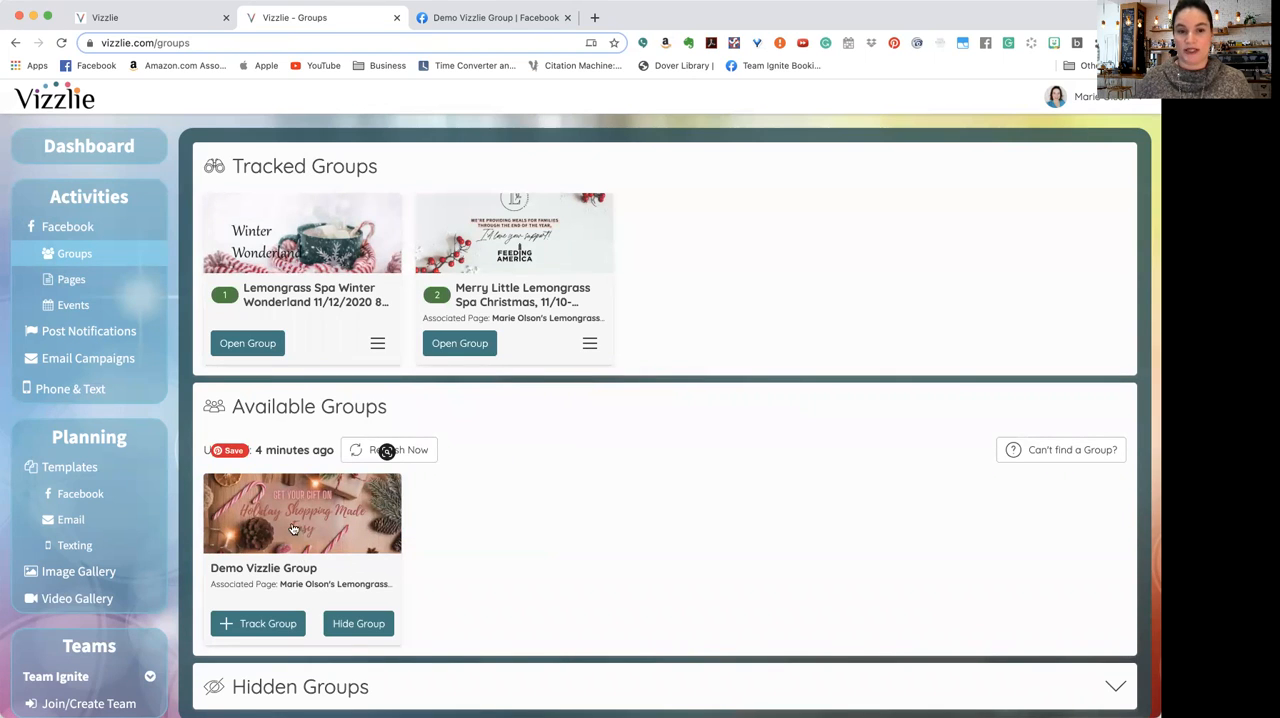
scroll(425, 421, "down", 2)
scroll(425, 421, "up", 2)
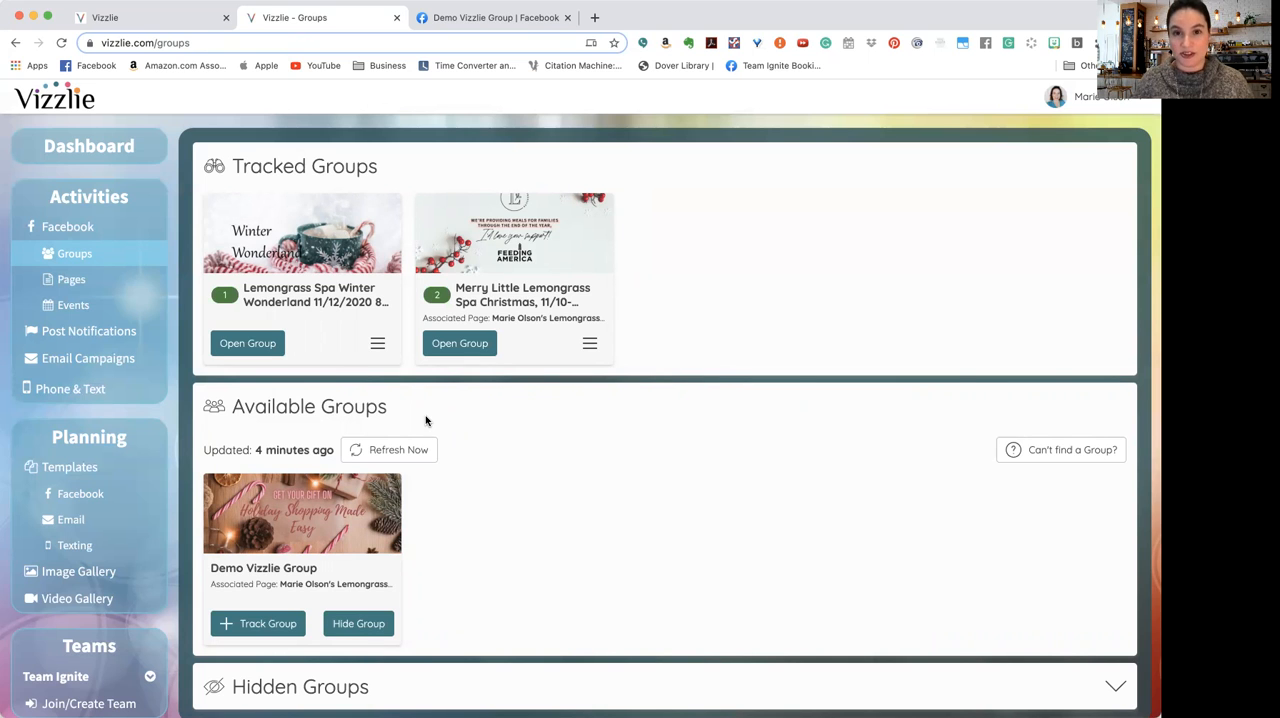
left_click(116, 288)
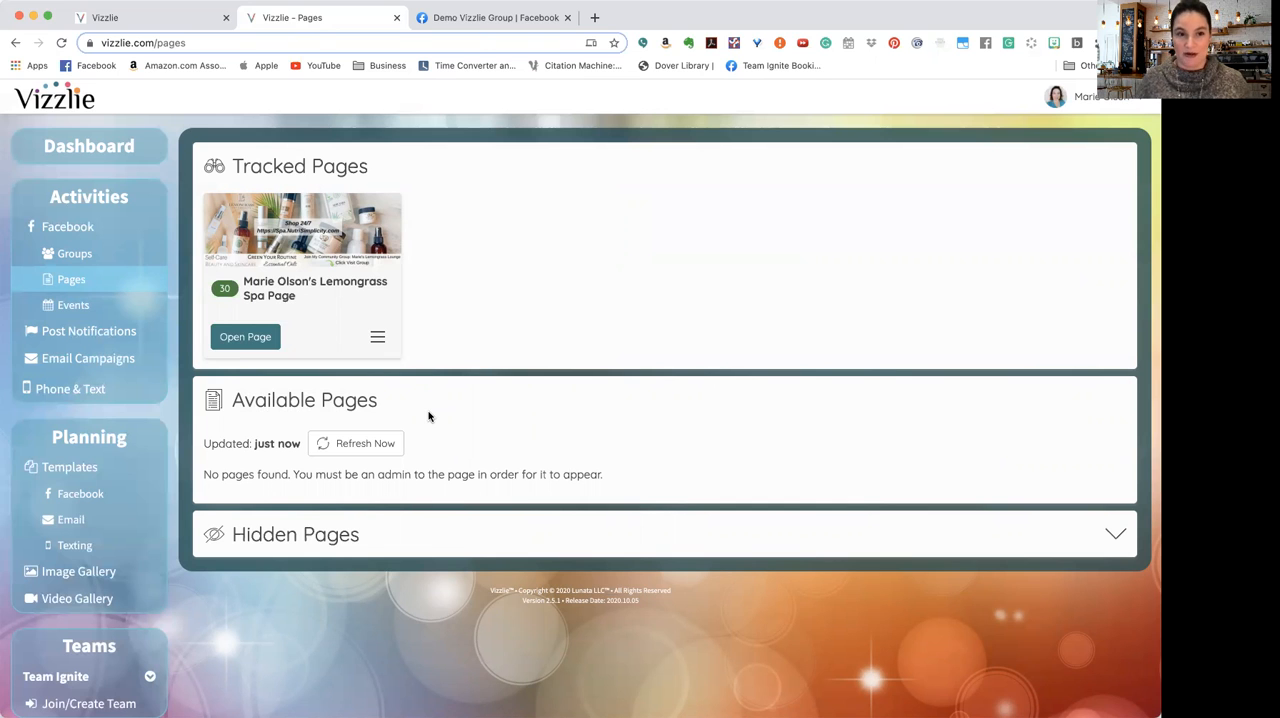
left_click(110, 258)
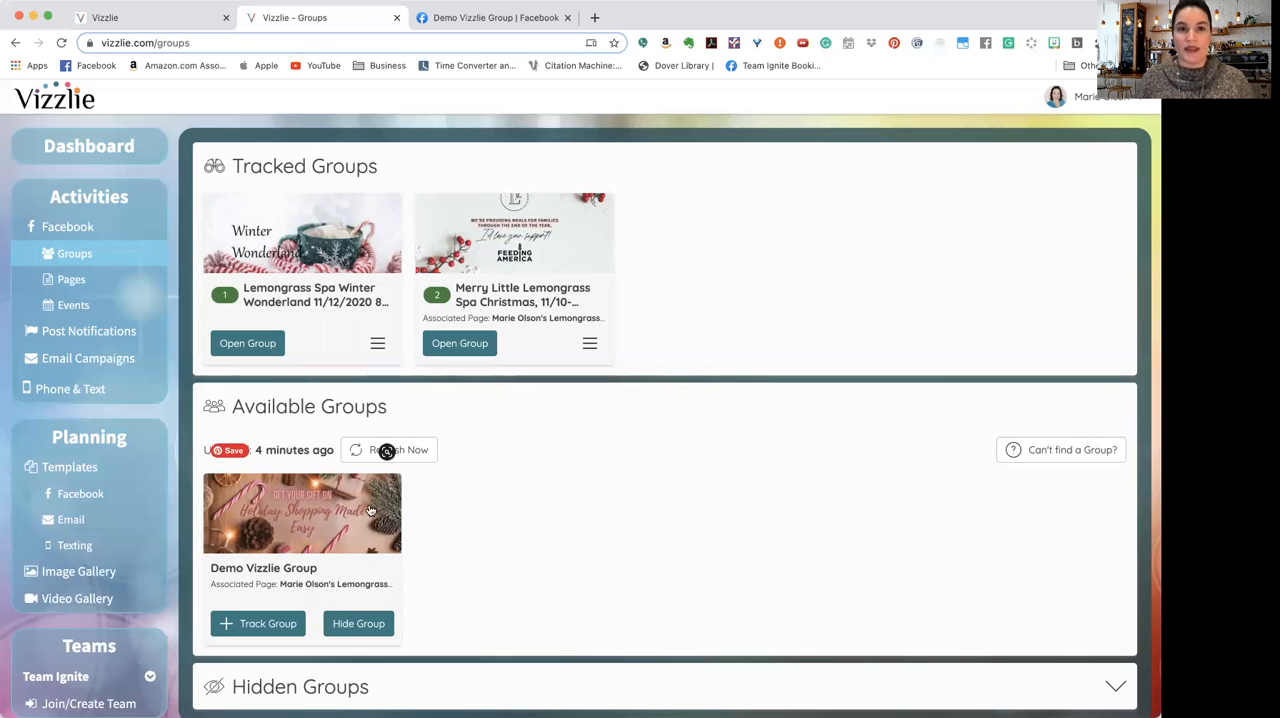
Step: Switch to Facebook and examine the Demo Vizzlie Group's members, description, cover photo and existing posts
left_click(427, 20)
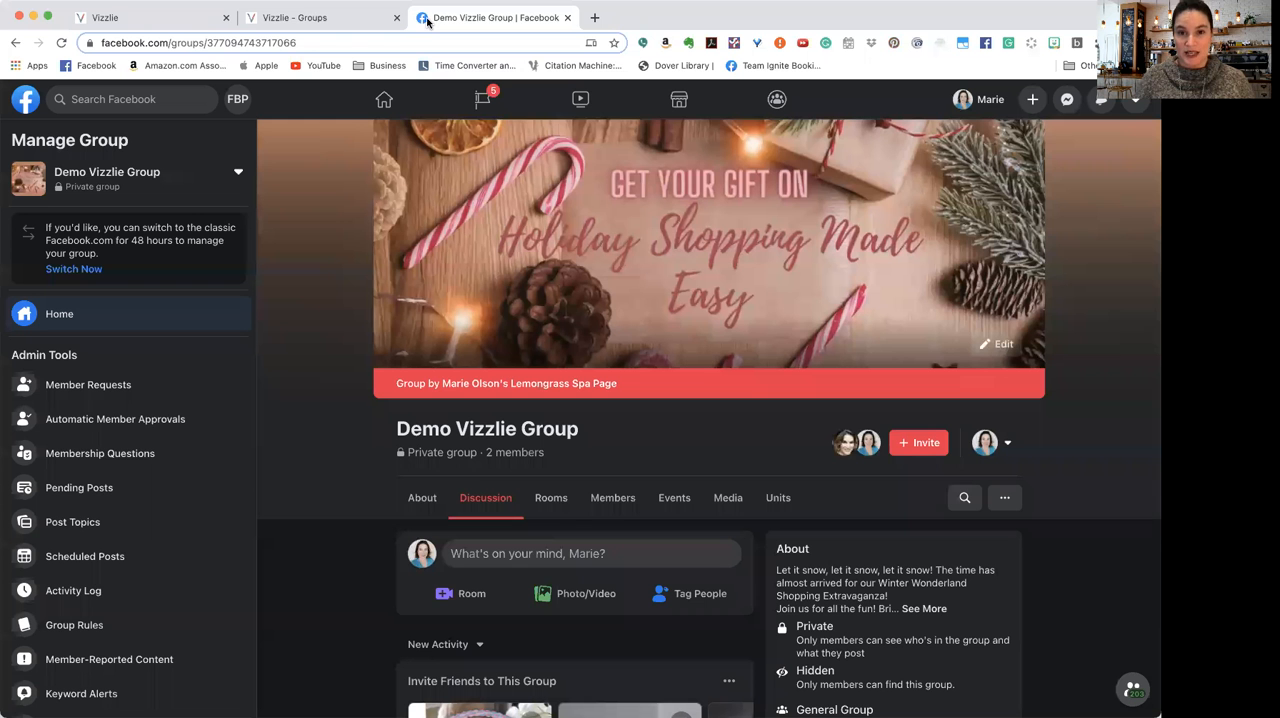
scroll(680, 446, "down", 3)
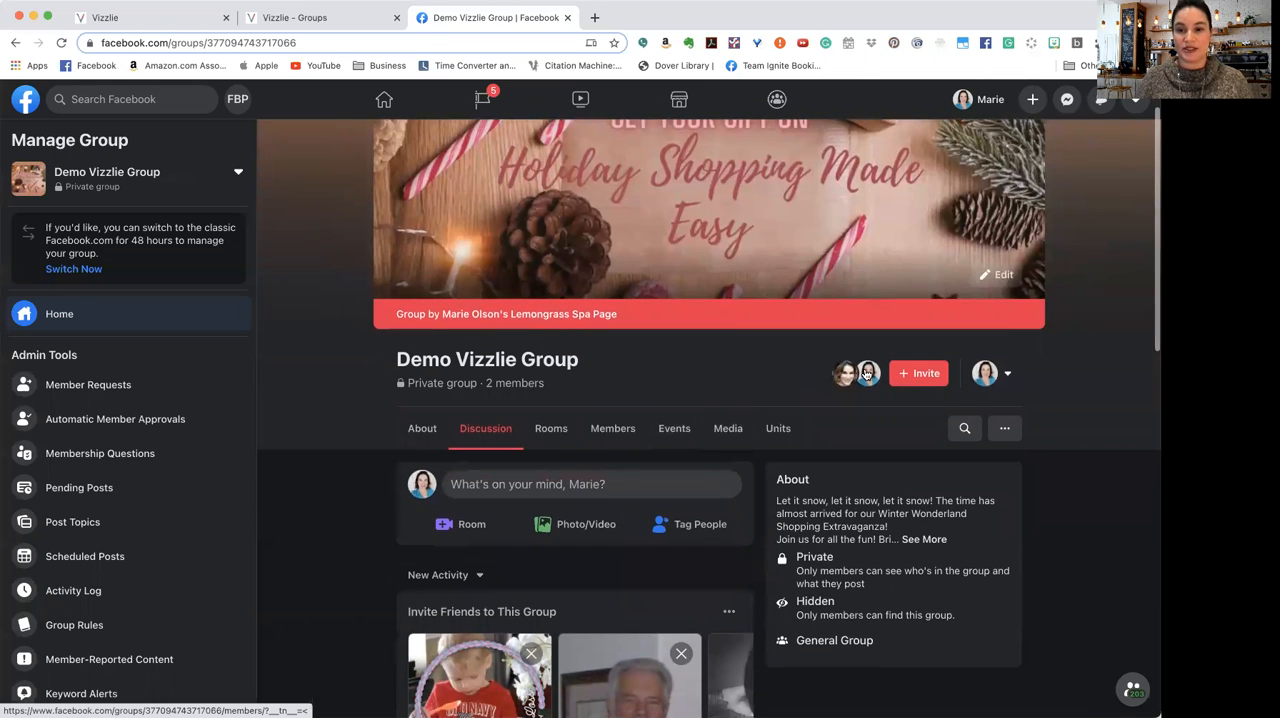
mouse_move(866, 380)
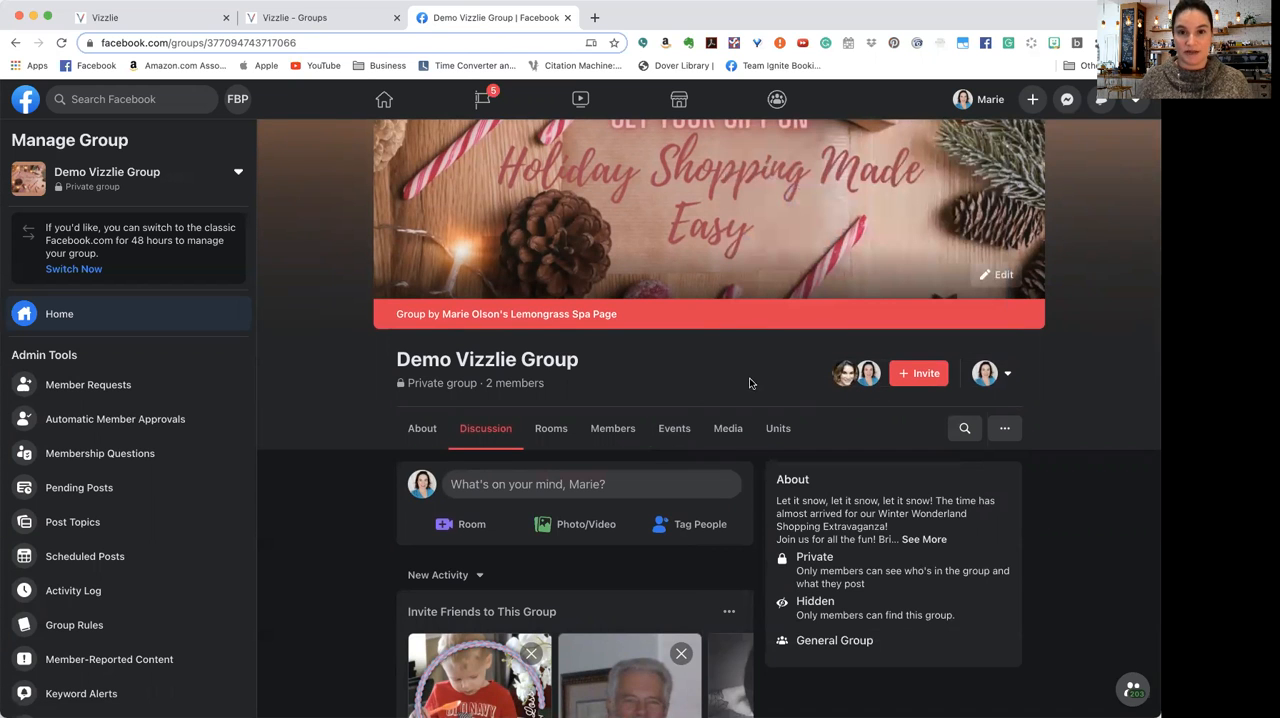
scroll(727, 411, "down", 10)
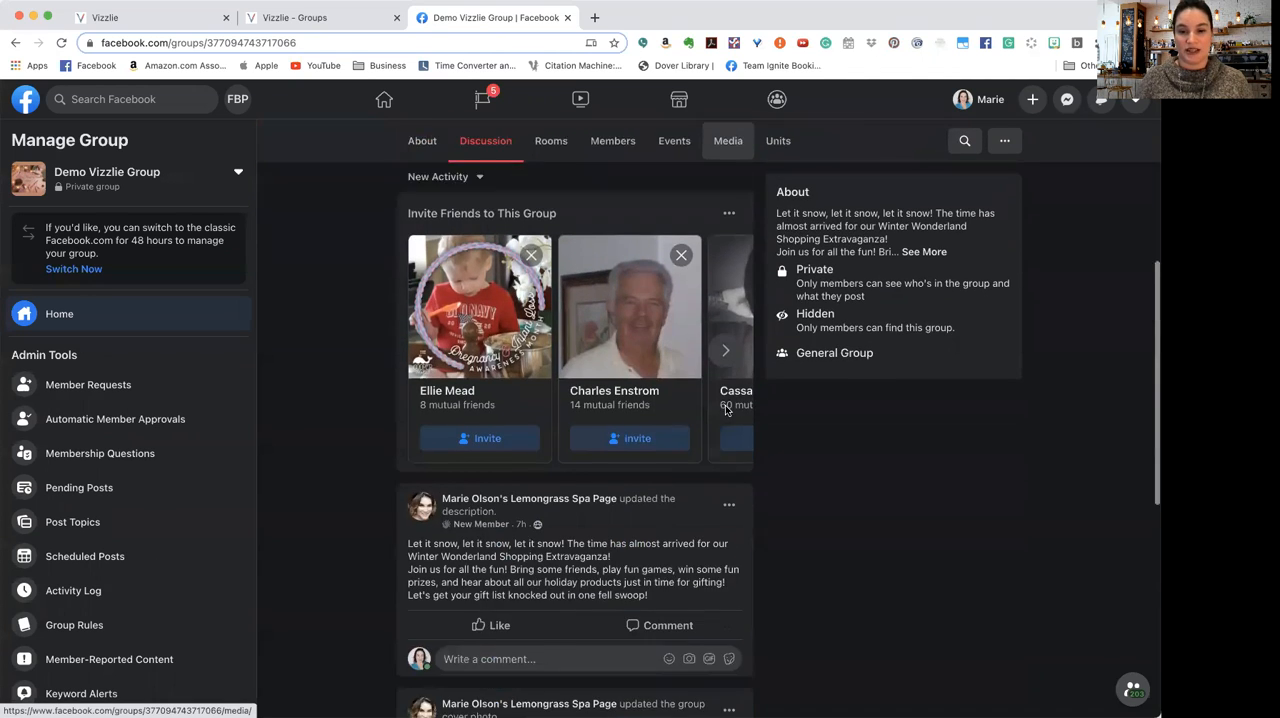
scroll(727, 411, "down", 5)
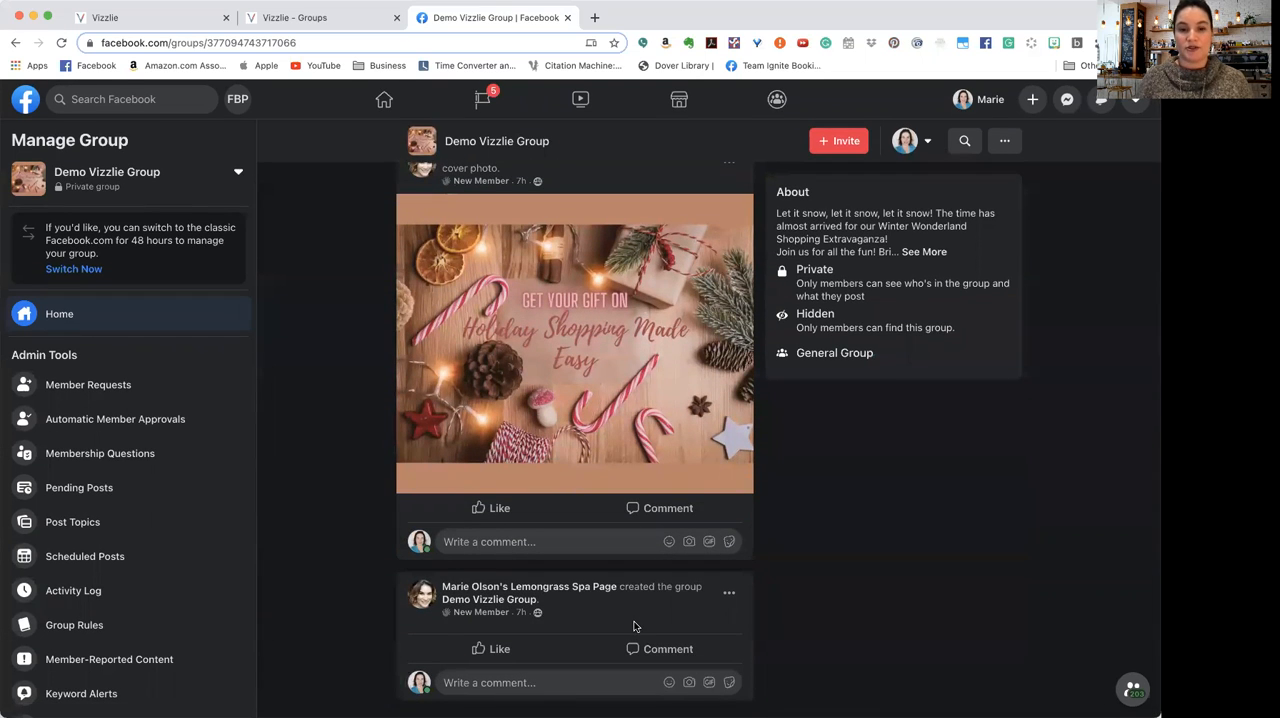
scroll(633, 626, "up", 2)
scroll(633, 626, "up", 3)
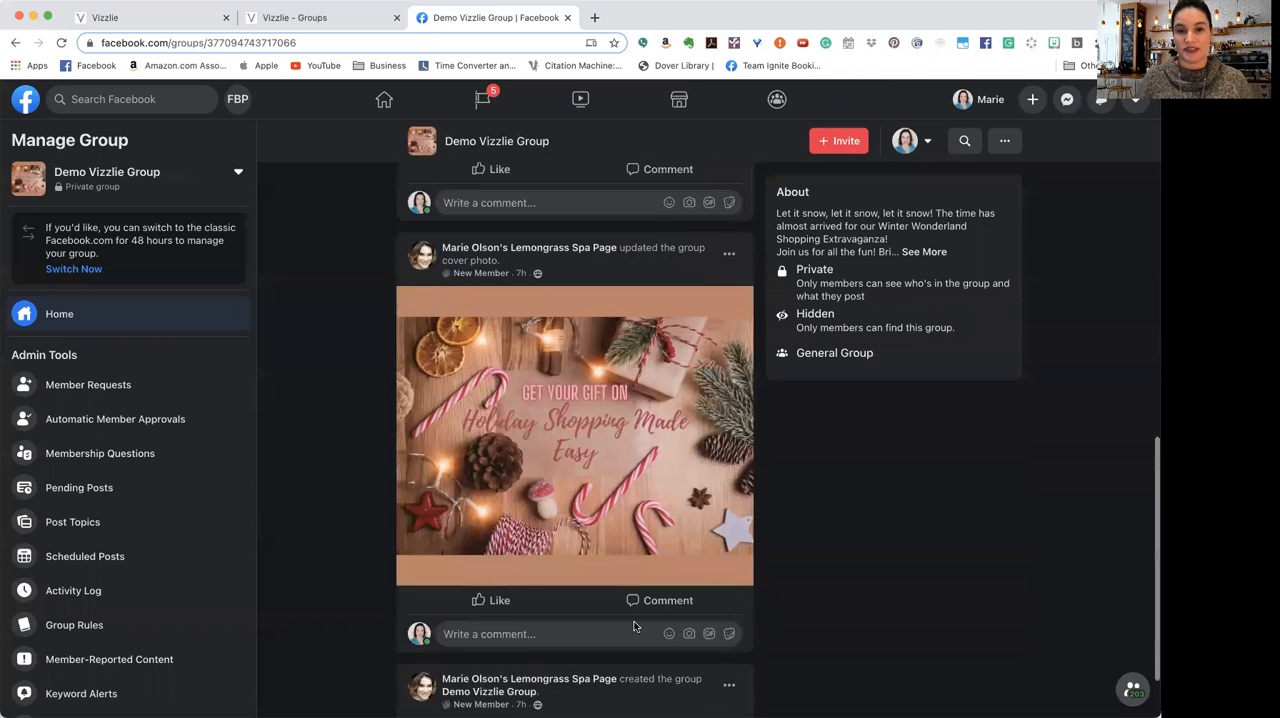
scroll(670, 486, "up", 6)
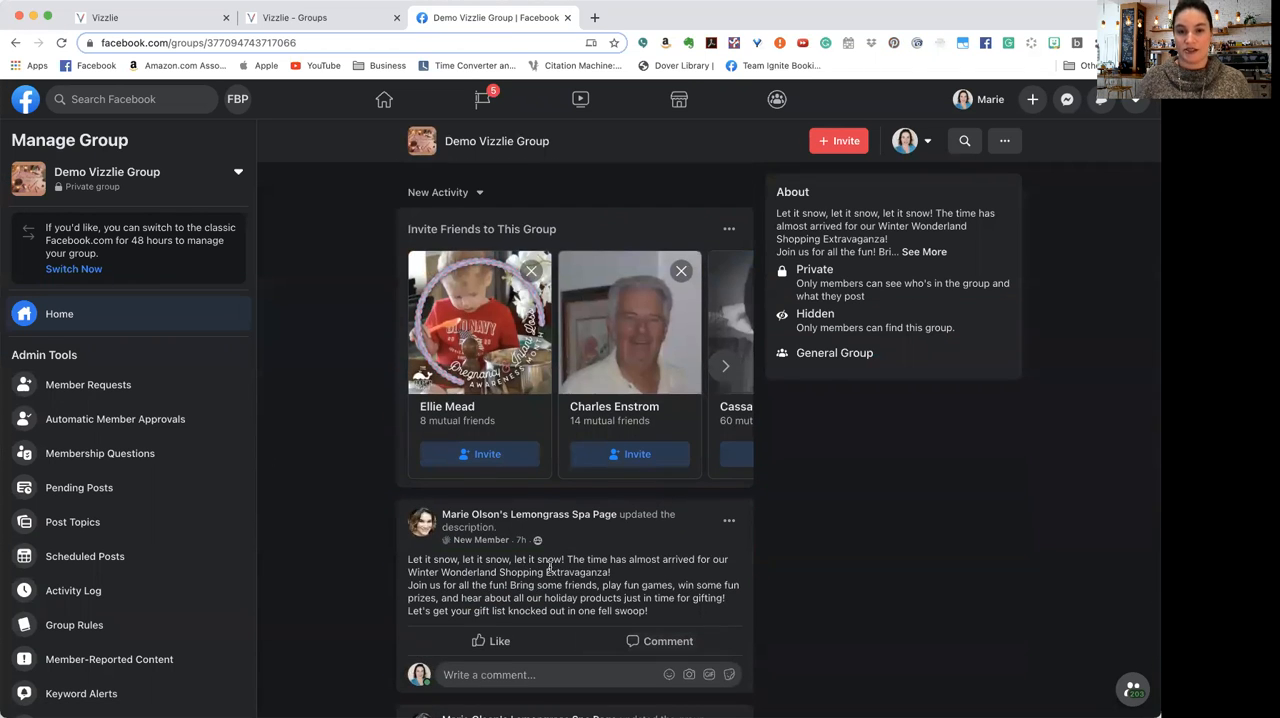
scroll(316, 114, "up", 7)
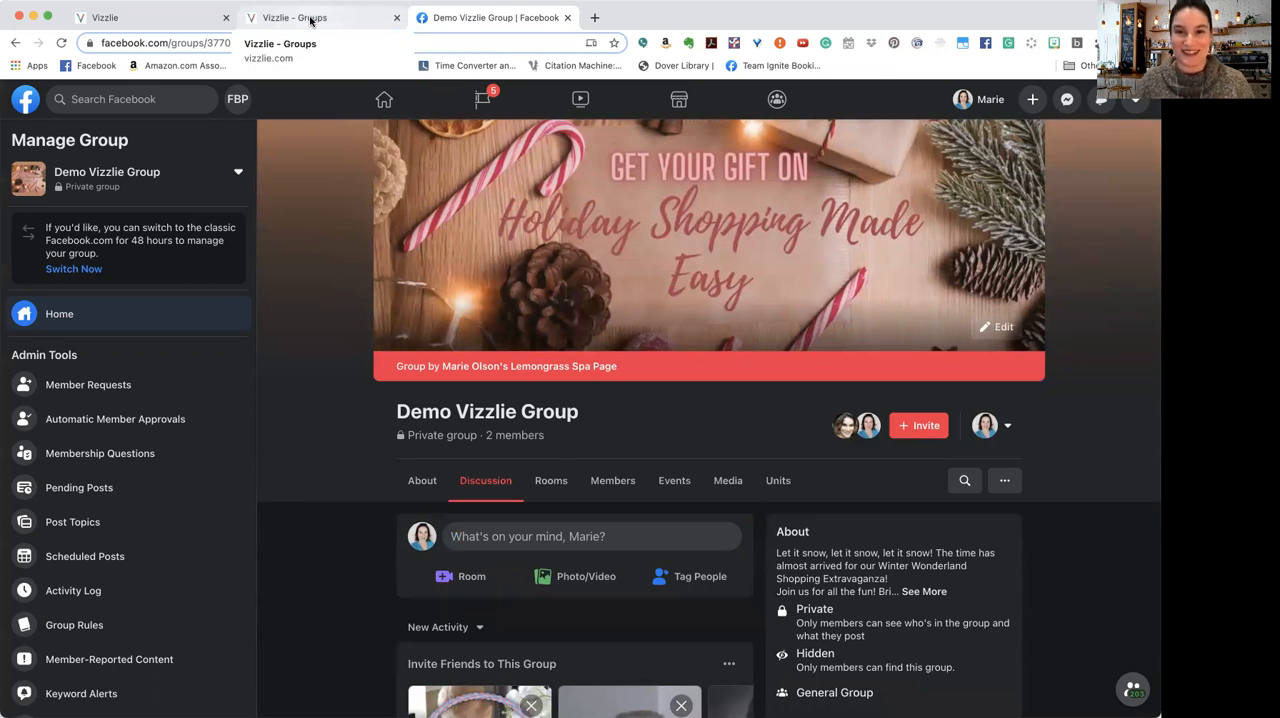
Step: Switch back to Vizzlie, track the available Demo Vizzlie Group and open its overview
left_click(308, 20)
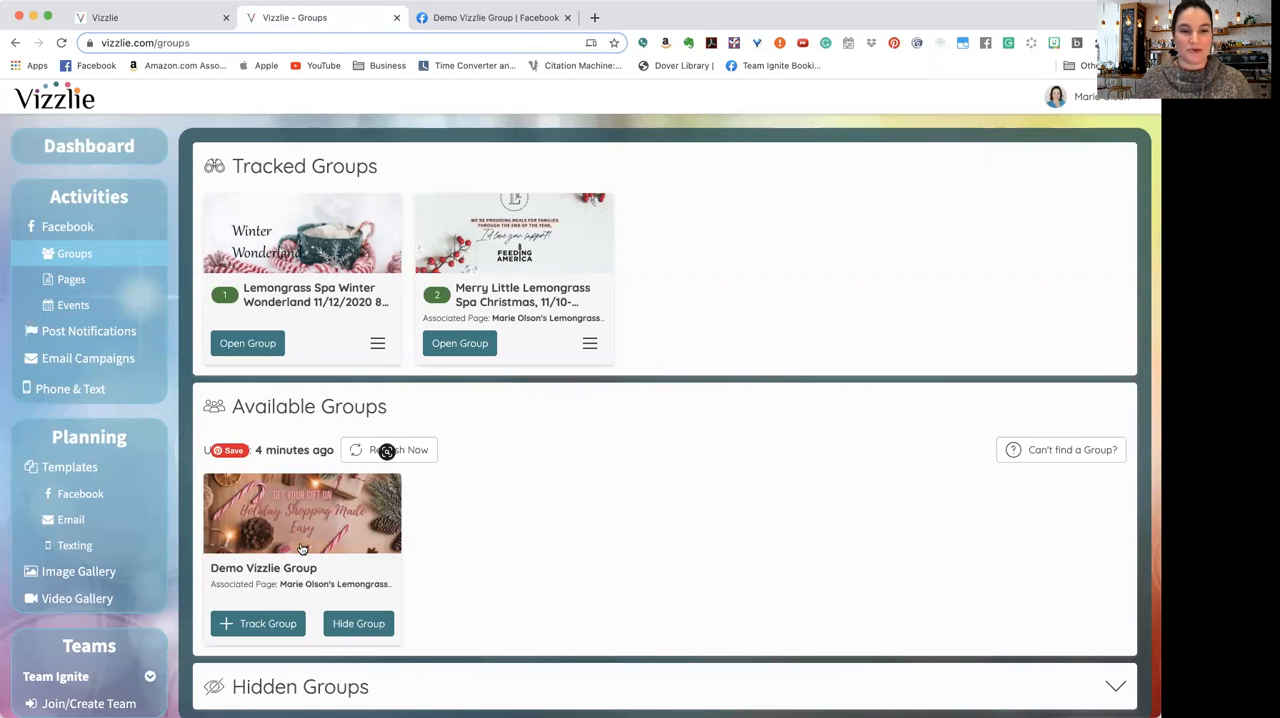
left_click(268, 624)
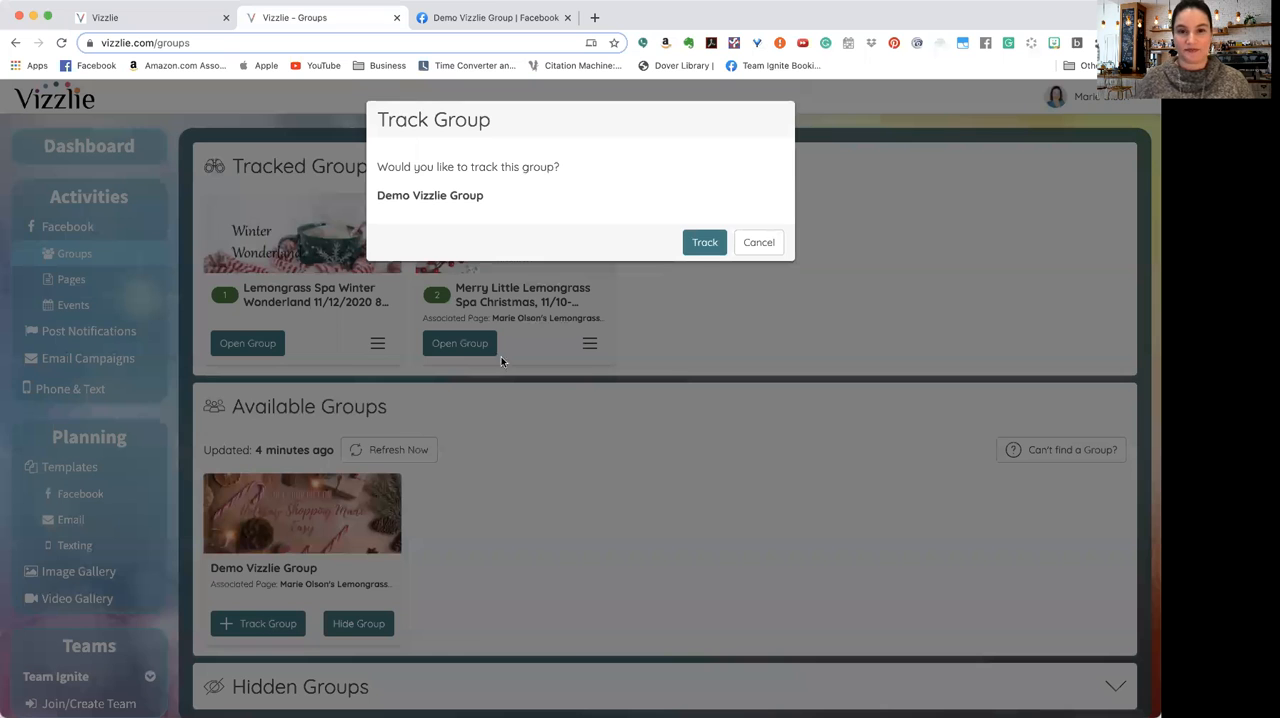
left_click(689, 241)
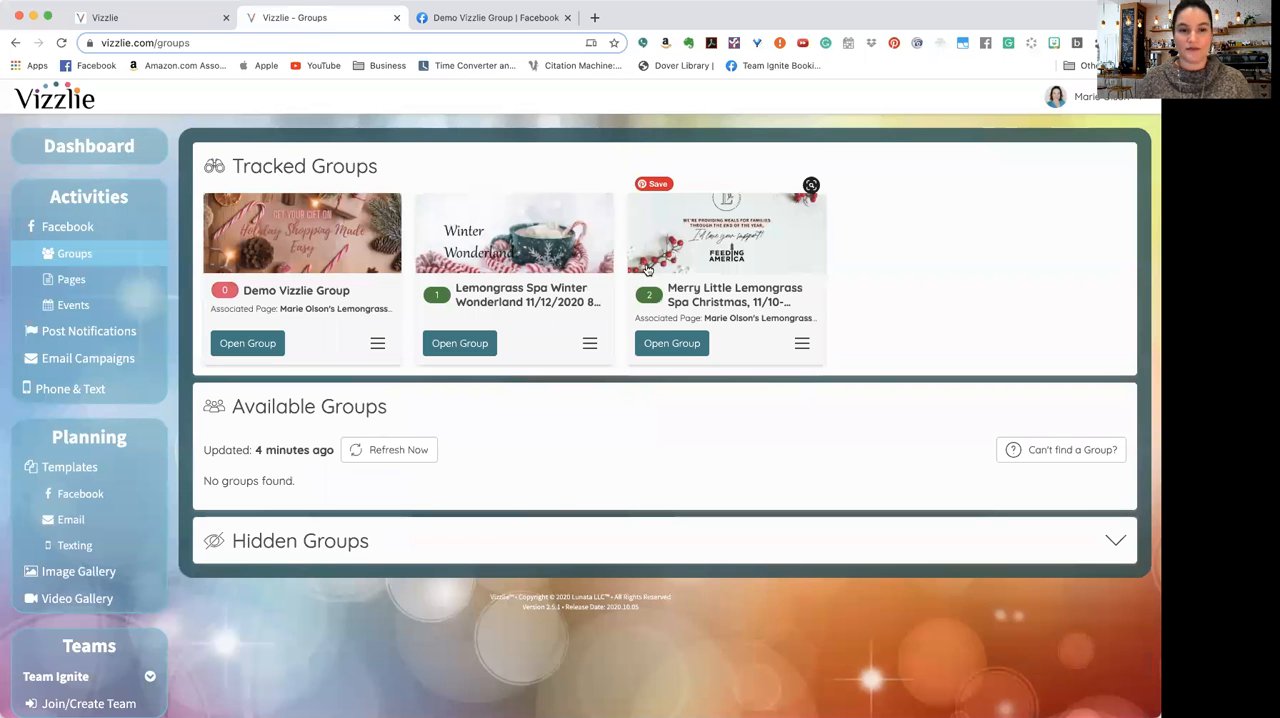
left_click(374, 350)
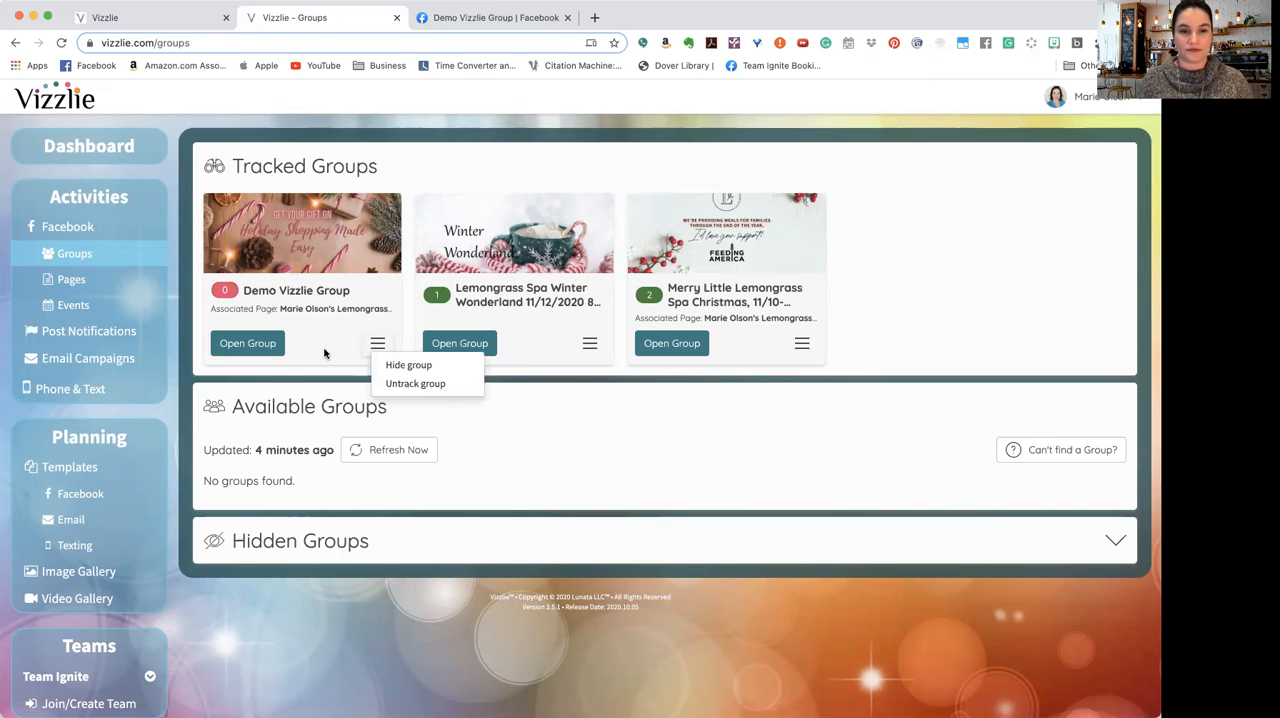
left_click(257, 340)
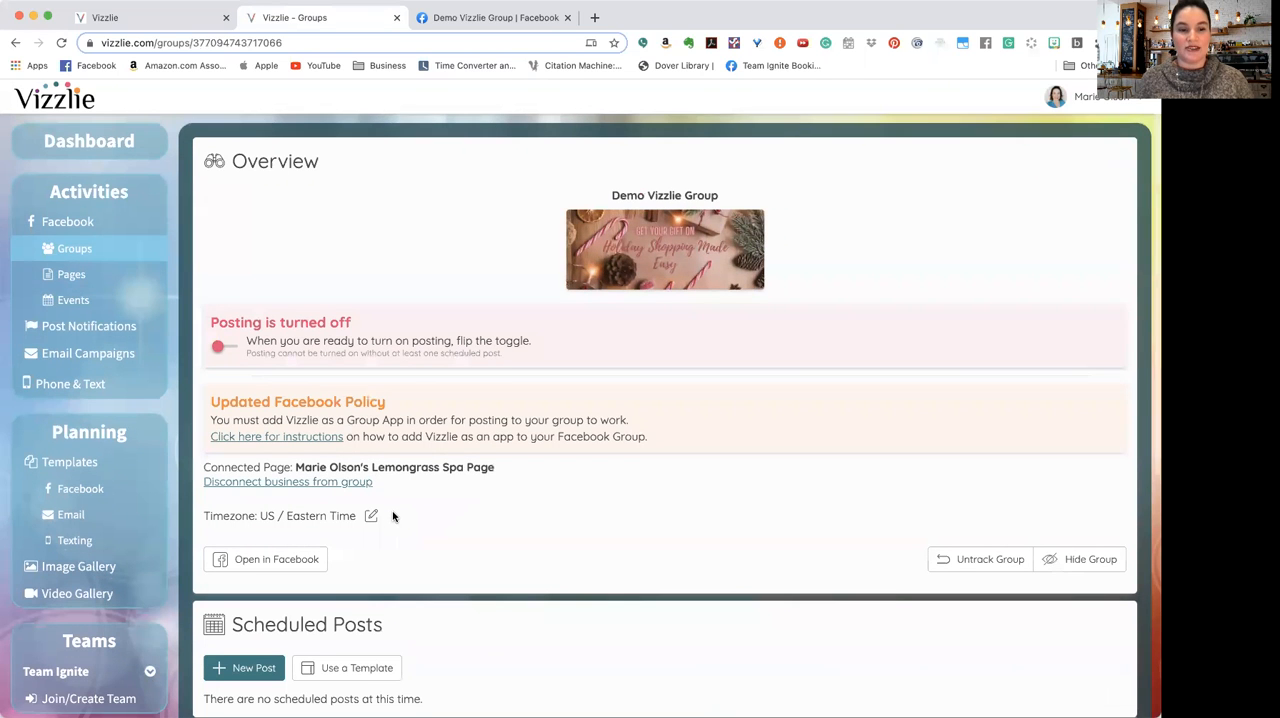
Step: Choose the template "Simplified Lemongrass Spa 101 (with videos), Updated 10/2020" for import into the group's scheduled posts
scroll(393, 516, "down", 2)
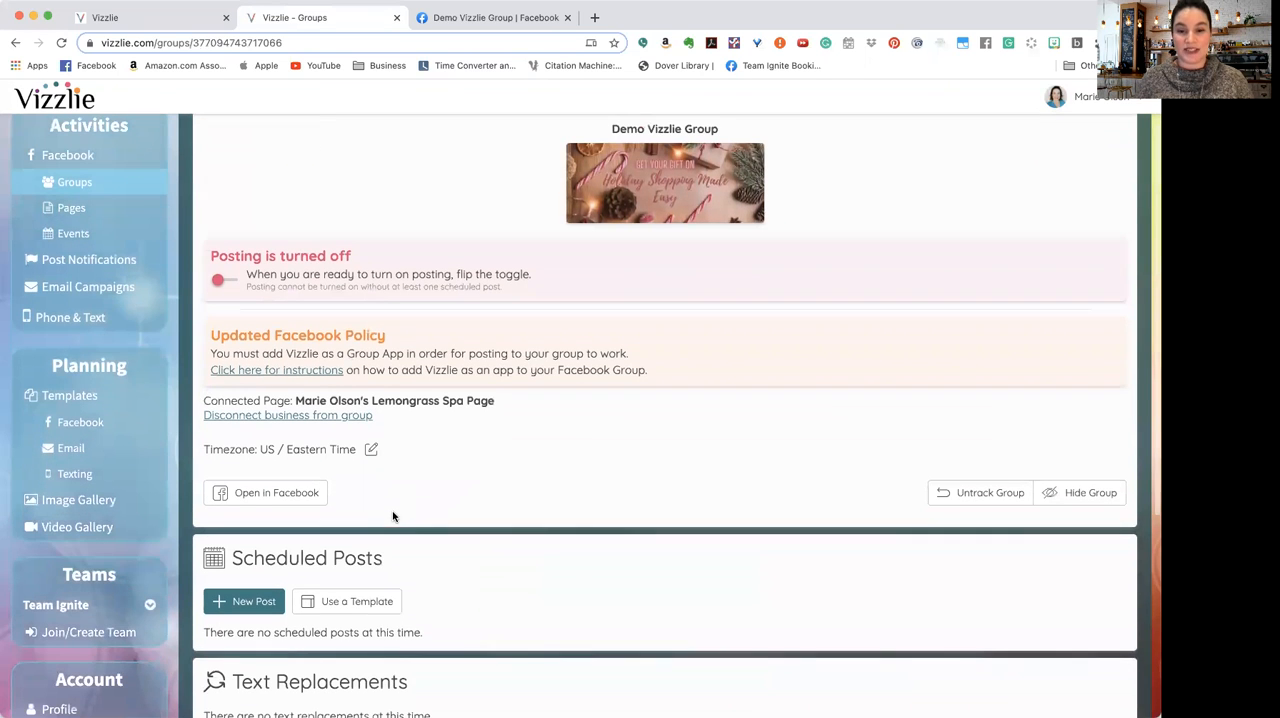
left_click(377, 605)
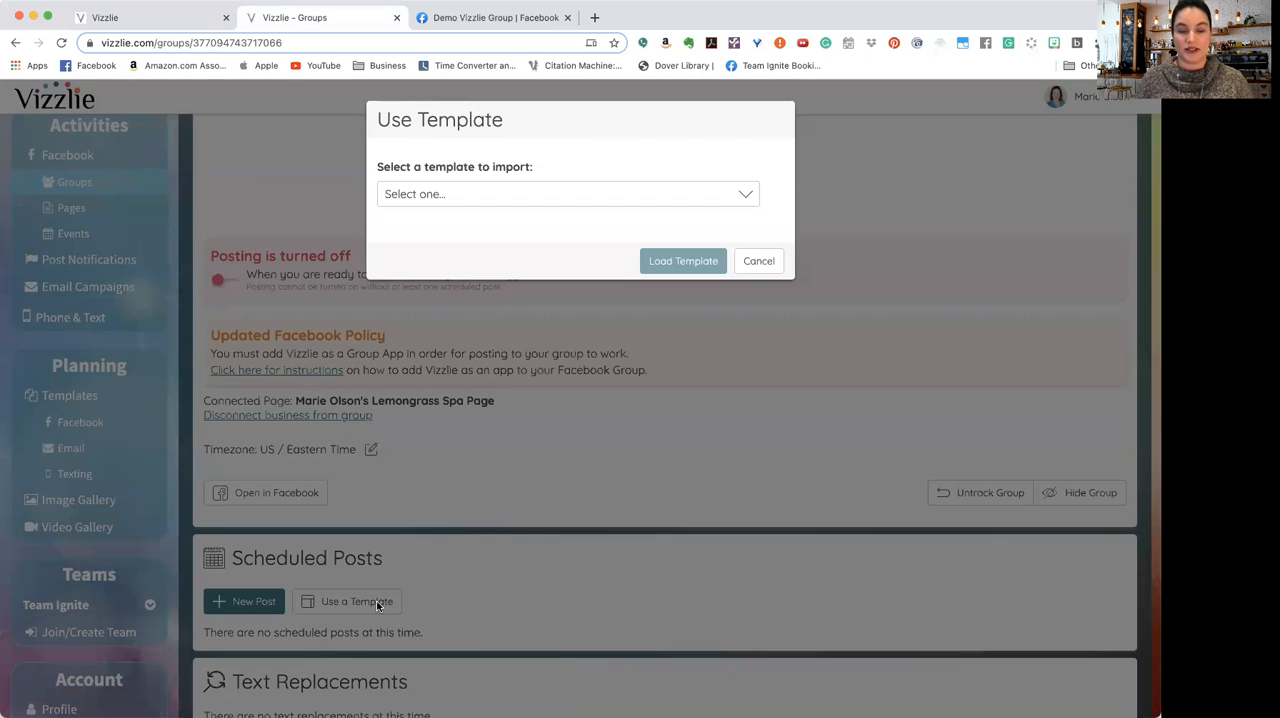
left_click(487, 199)
scroll(555, 390, "down", 3)
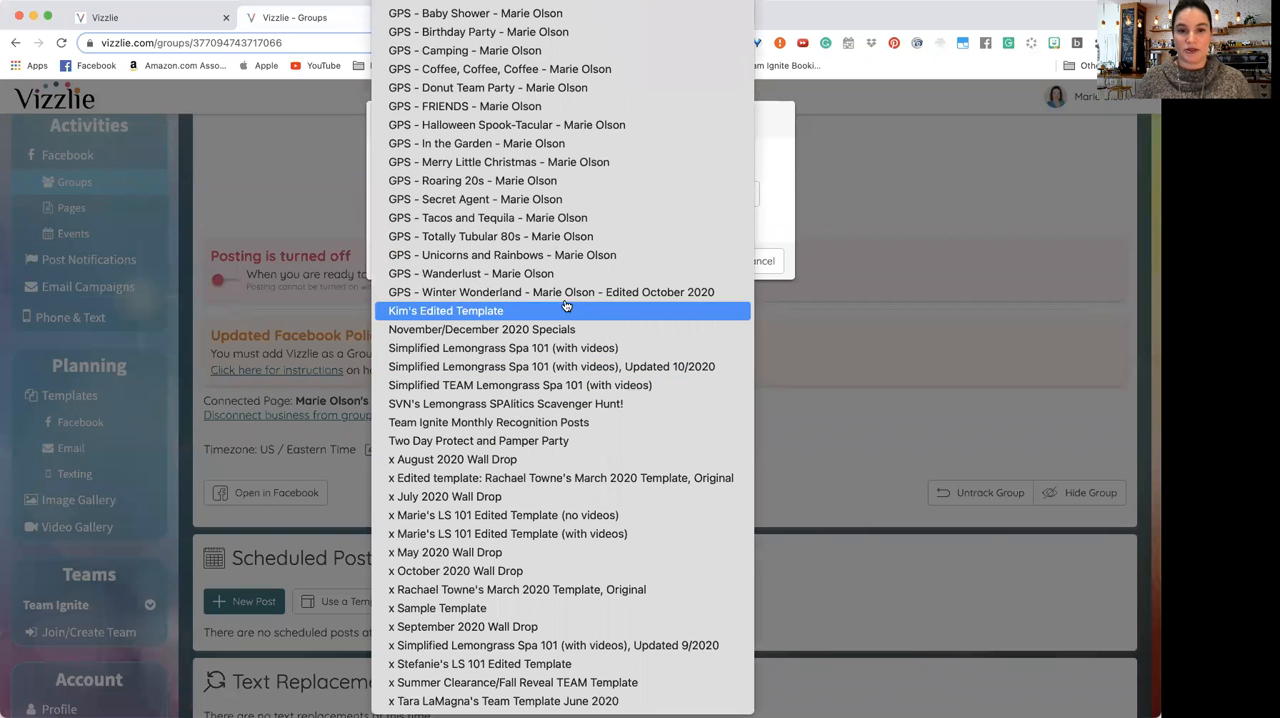
left_click(582, 369)
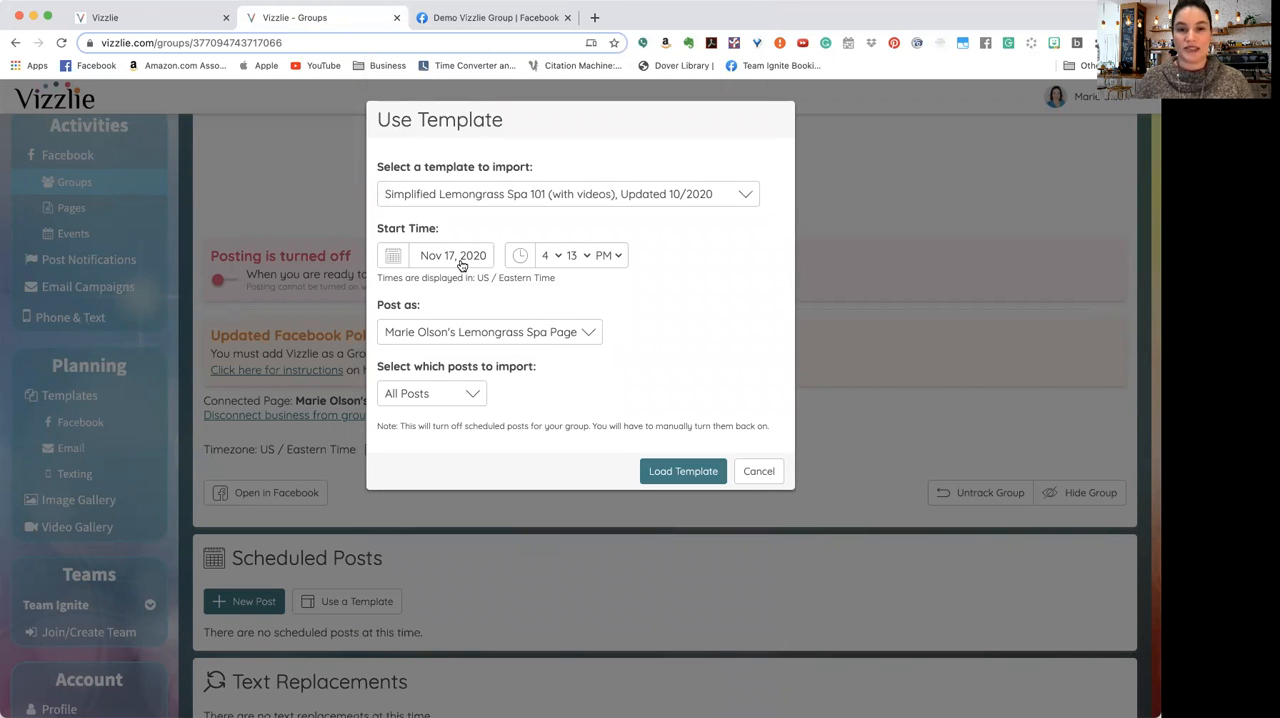
Step: Set the template's start time to Nov 27, 2020 at 9:00 AM
left_click(461, 264)
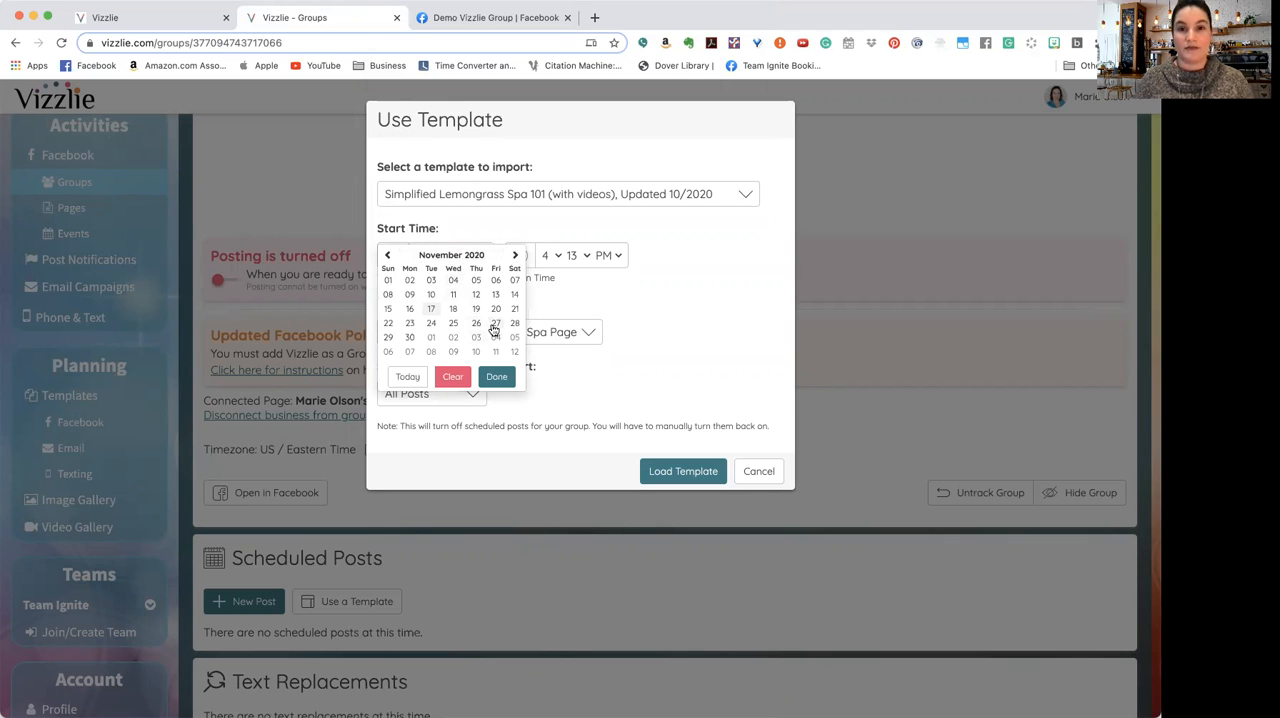
left_click(548, 255)
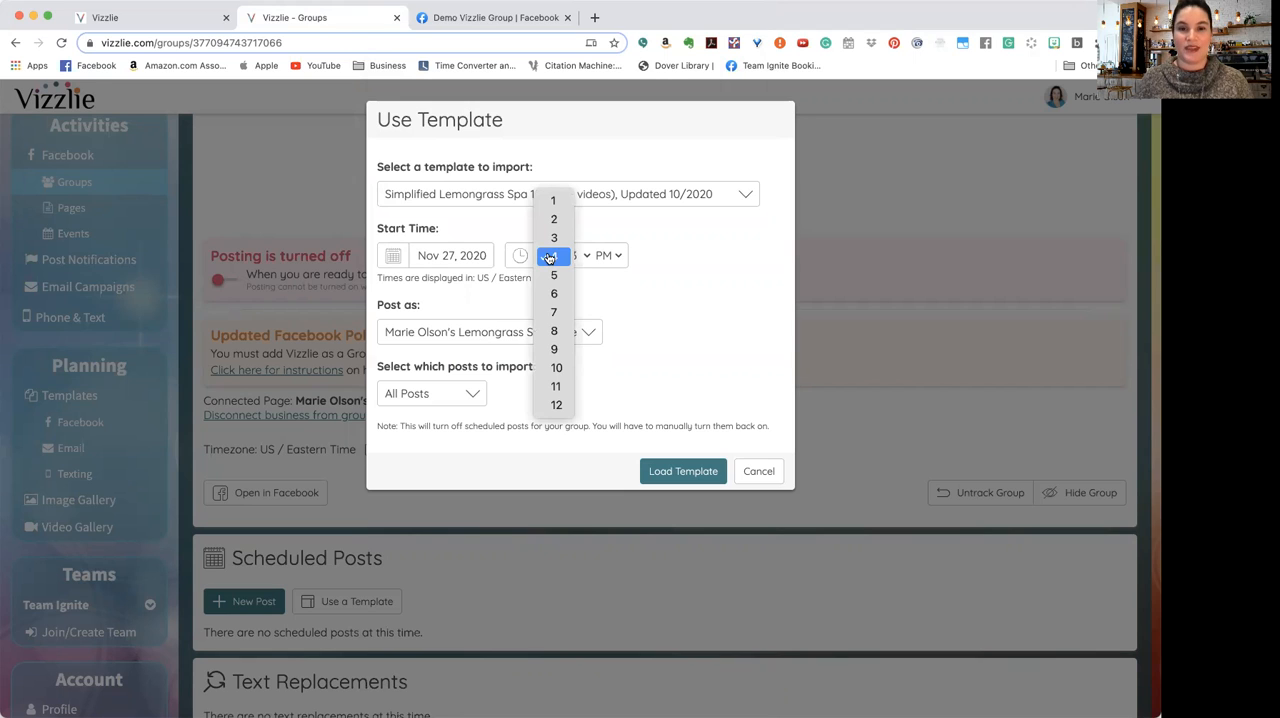
left_click(555, 349)
left_click(573, 256)
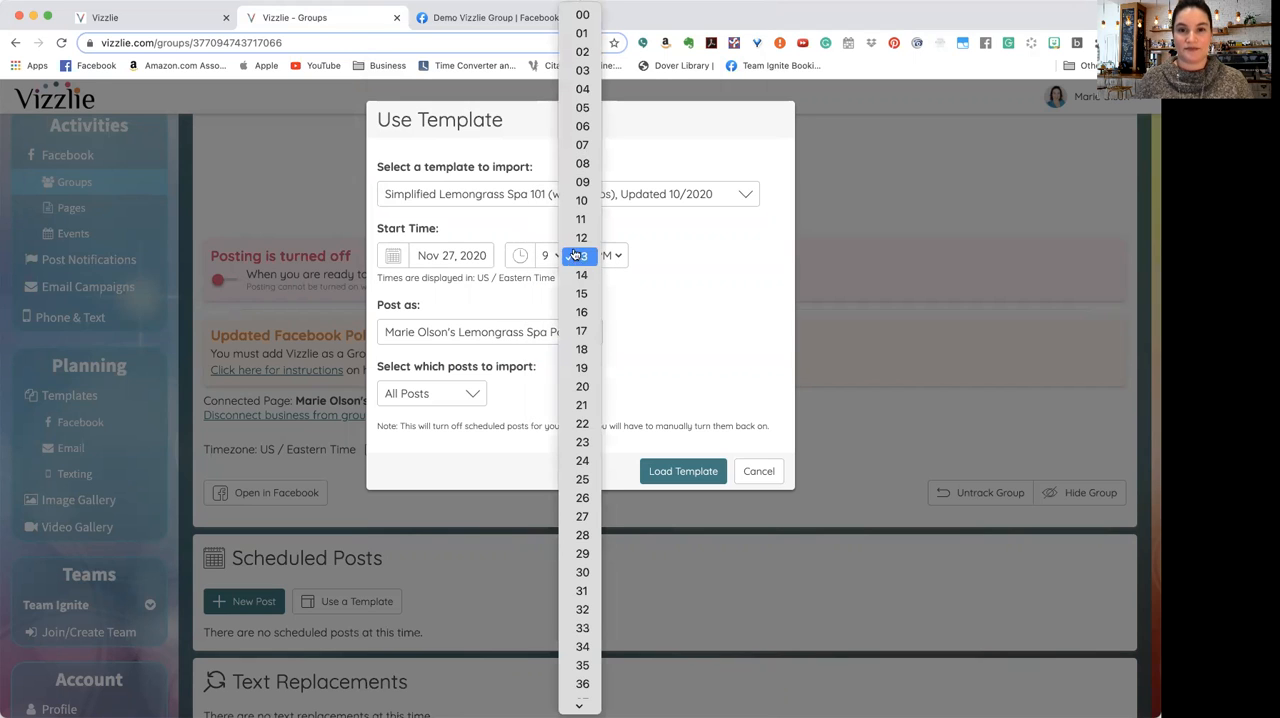
left_click(582, 16)
left_click(610, 255)
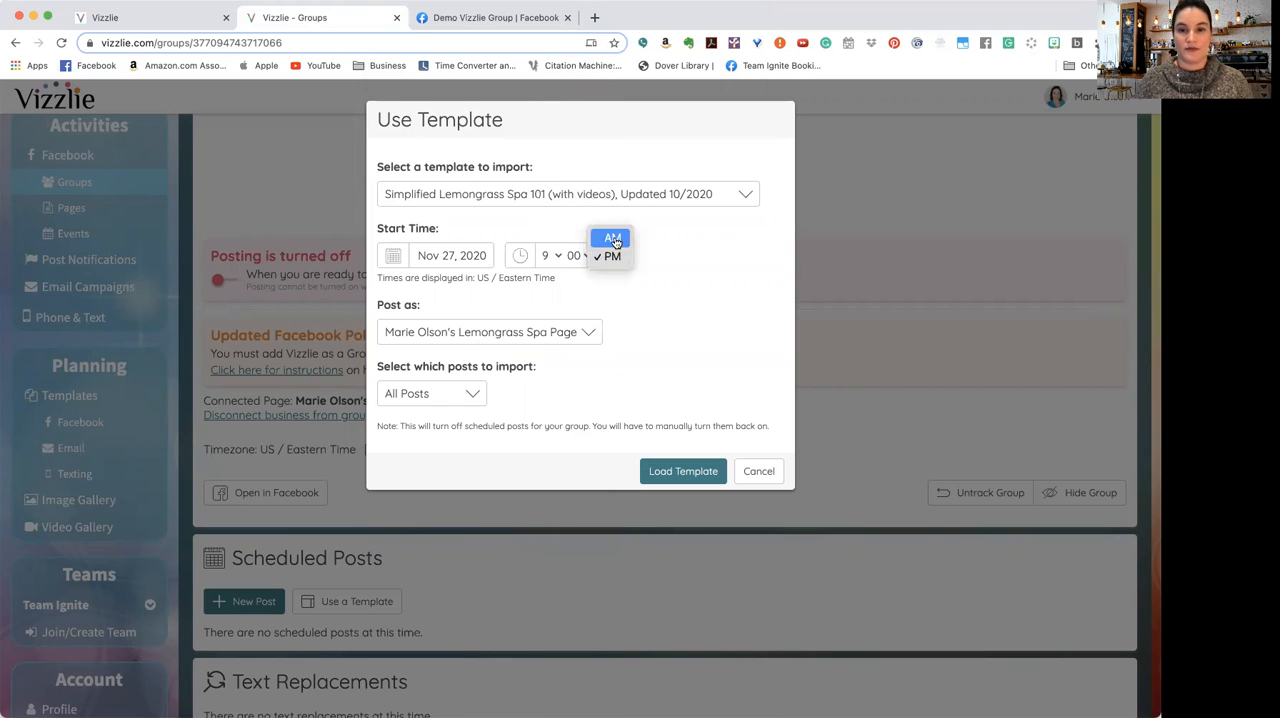
left_click(613, 239)
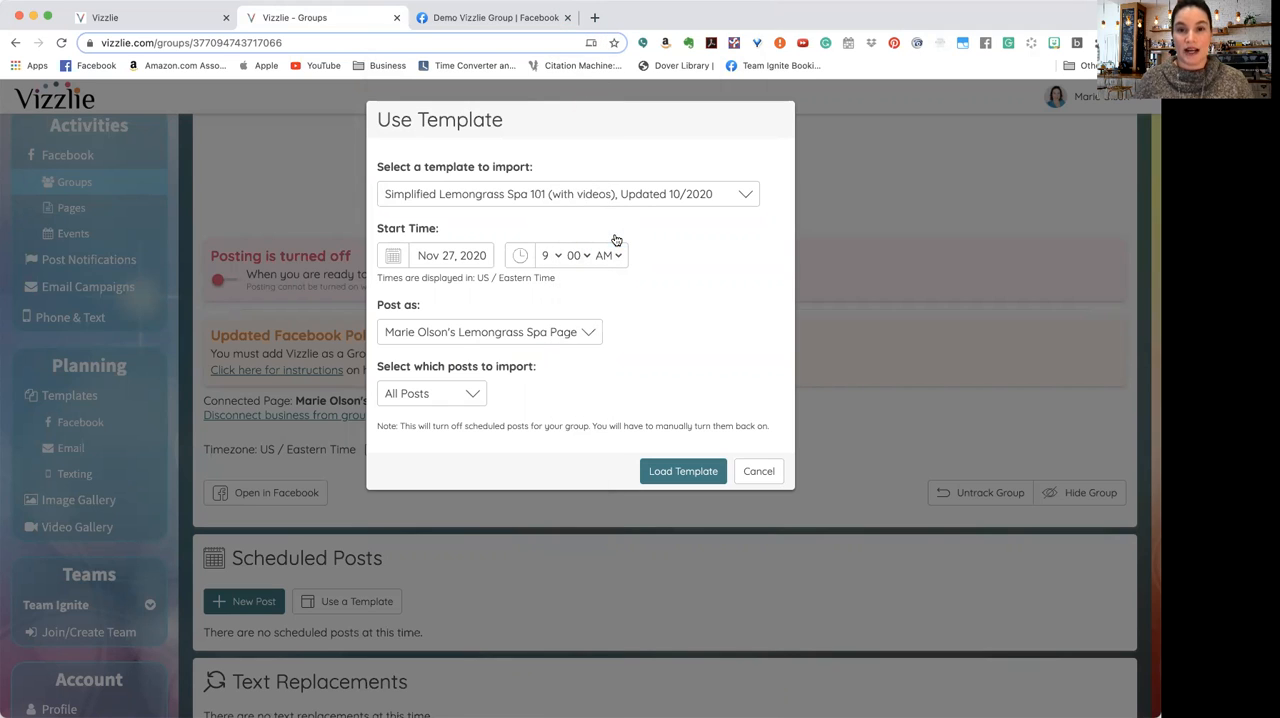
Step: Set the template to post as the personal profile instead of the business page, and load it into the group
left_click(508, 335)
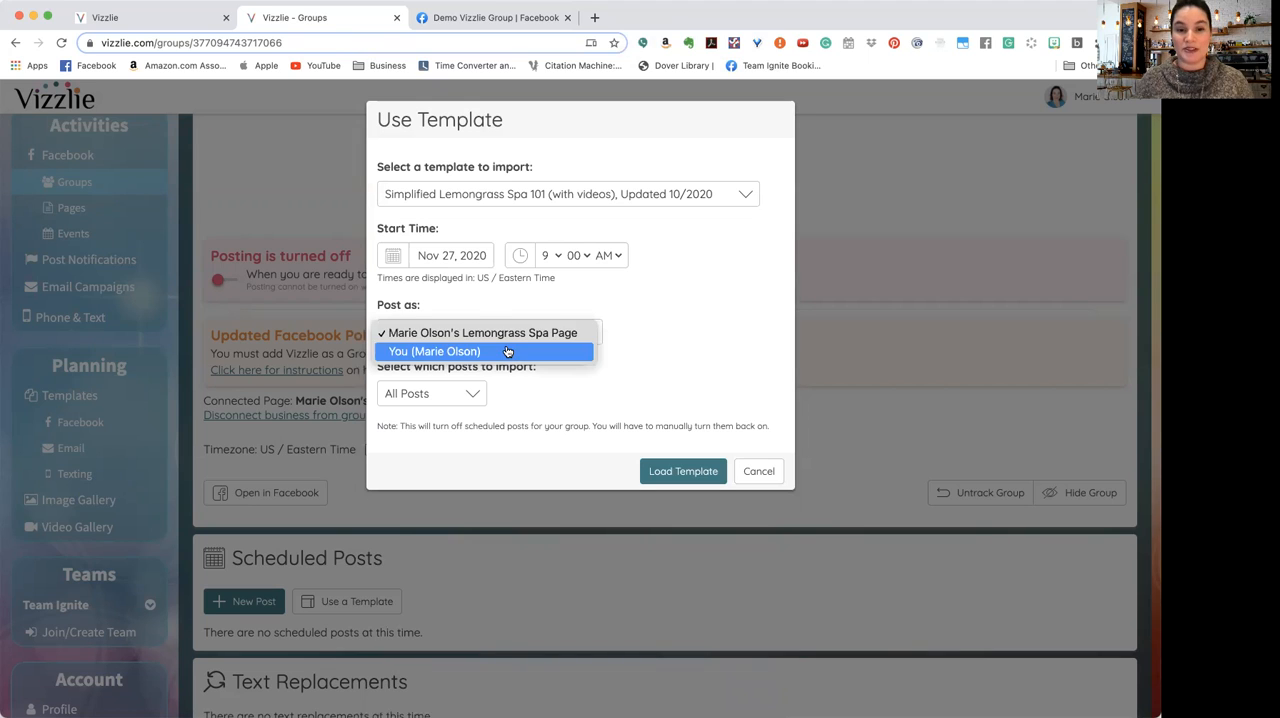
left_click(507, 351)
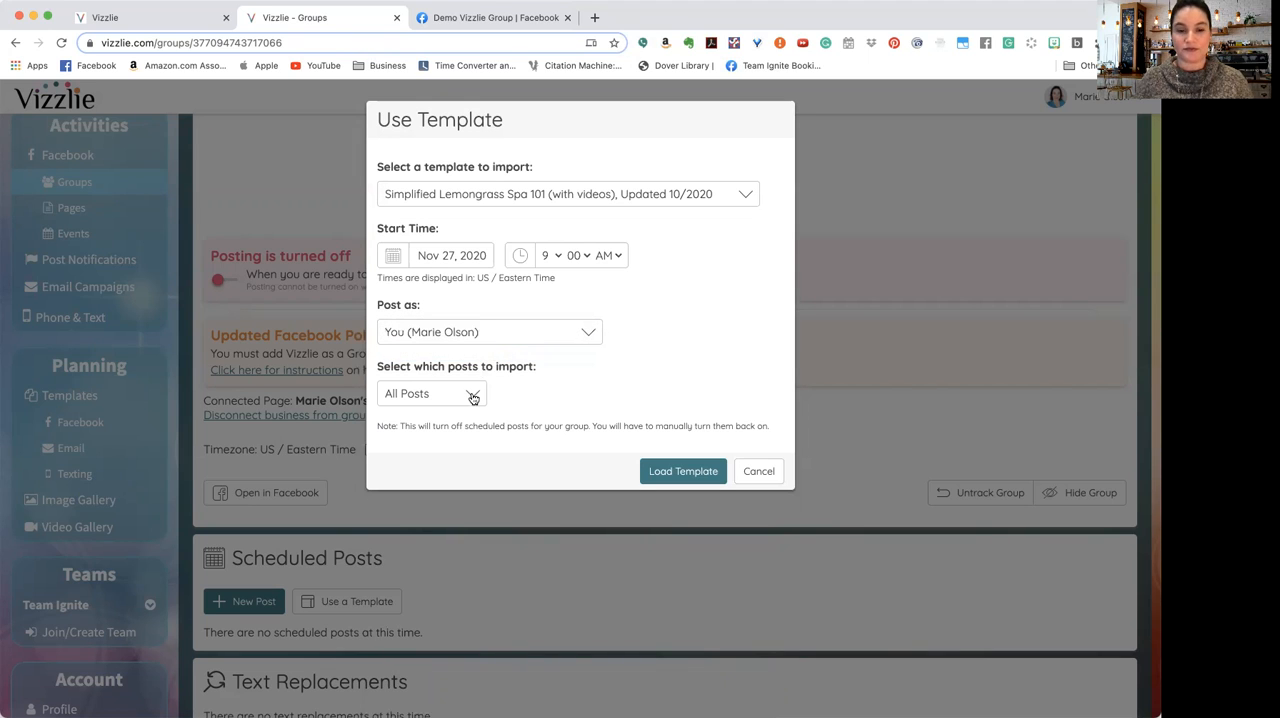
left_click(686, 480)
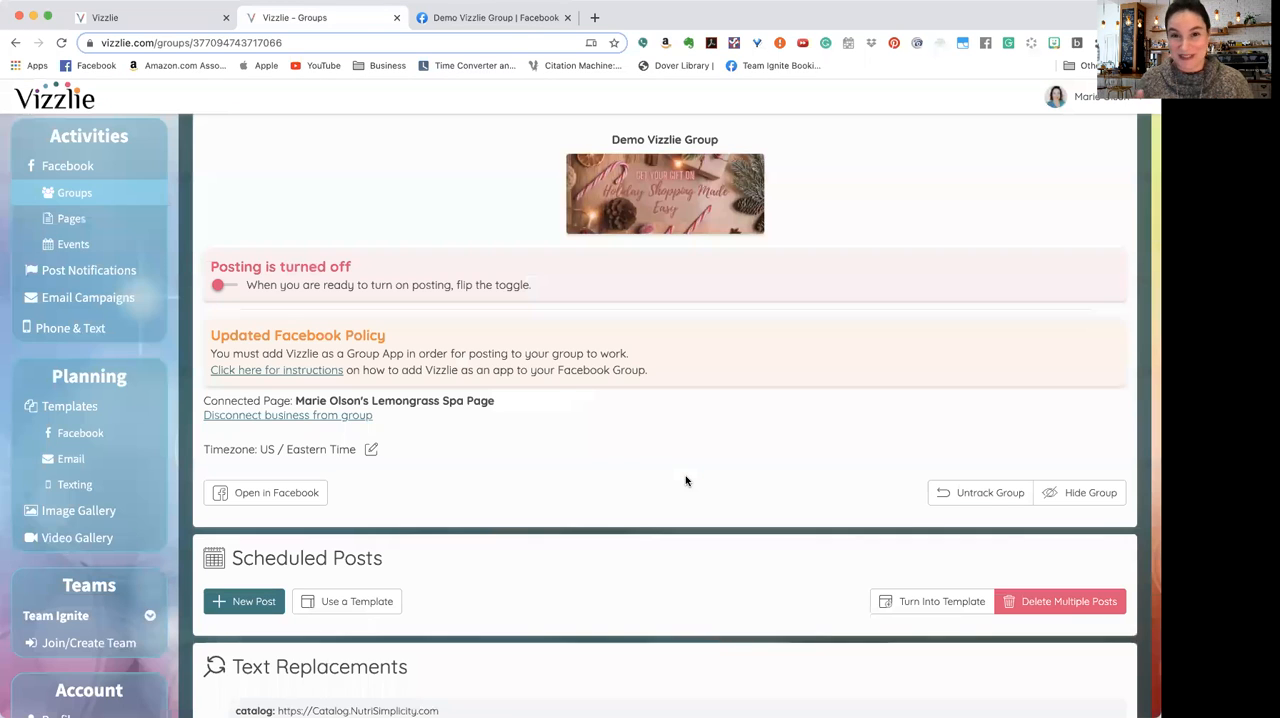
scroll(685, 481, "down", 10)
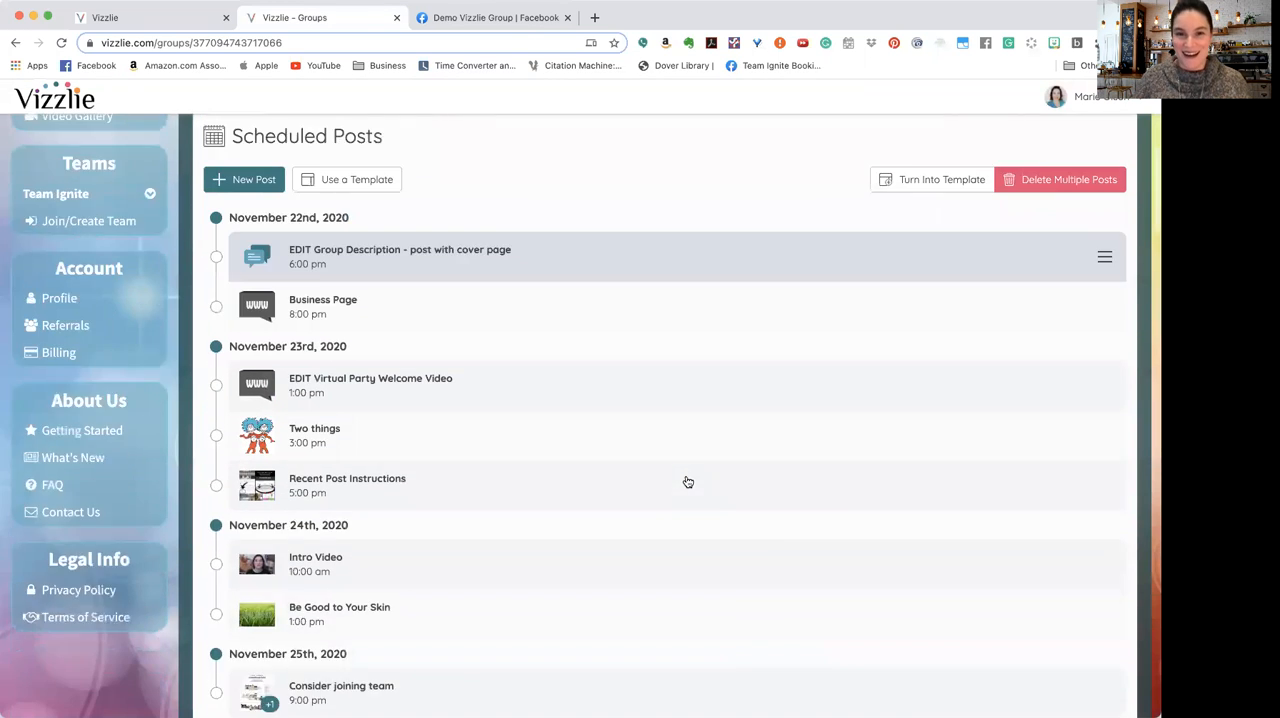
scroll(685, 481, "down", 9)
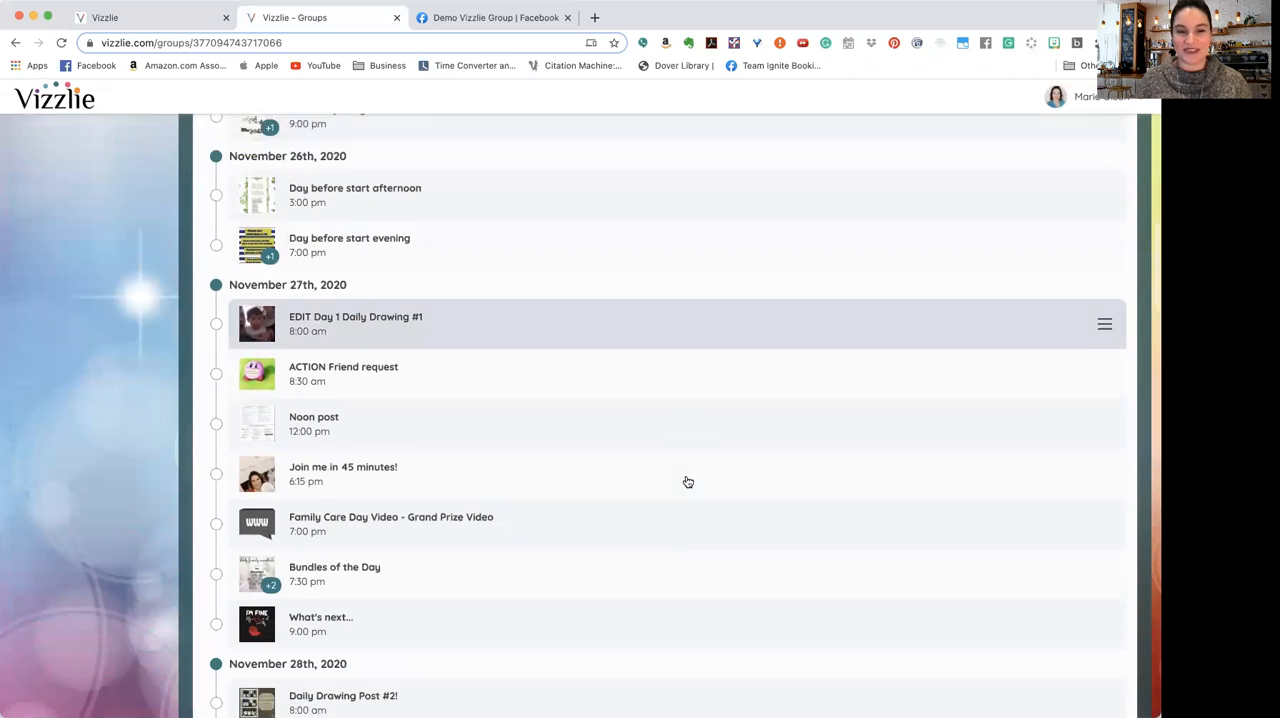
Step: Delete the scheduled post "EDIT Group Description - post with cover page" on November 22nd
scroll(688, 482, "up", 13)
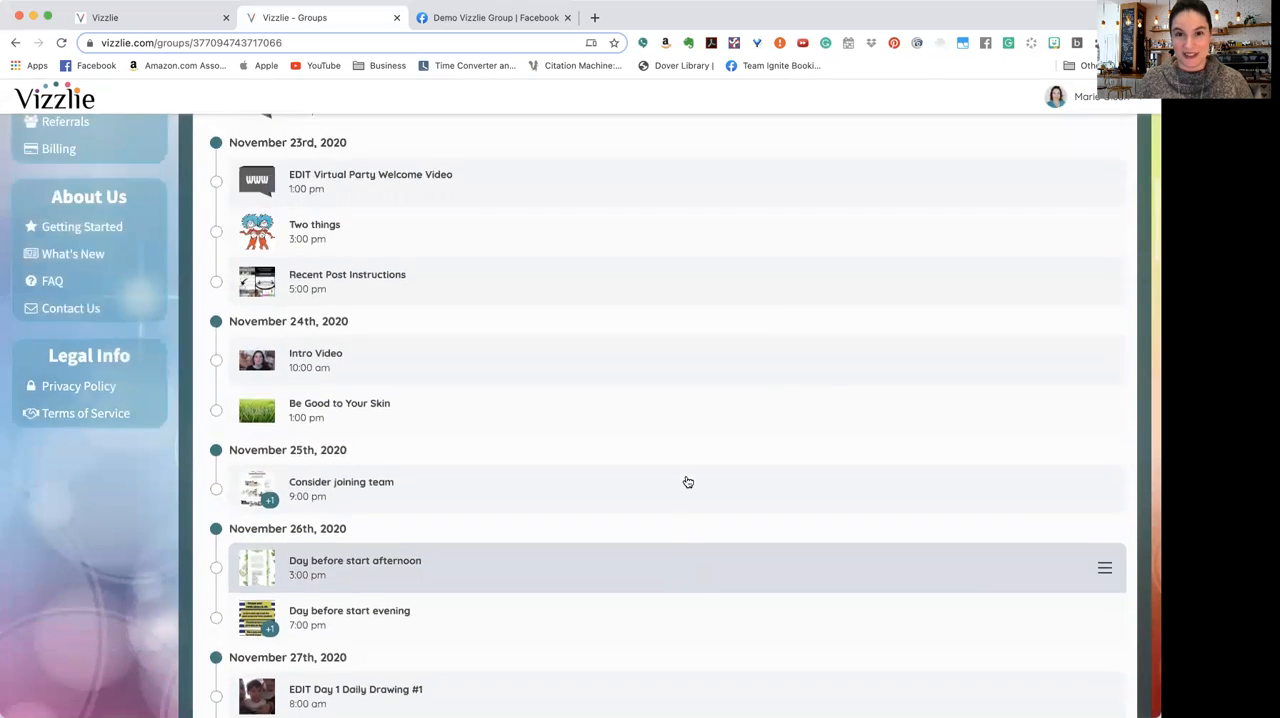
scroll(688, 482, "up", 3)
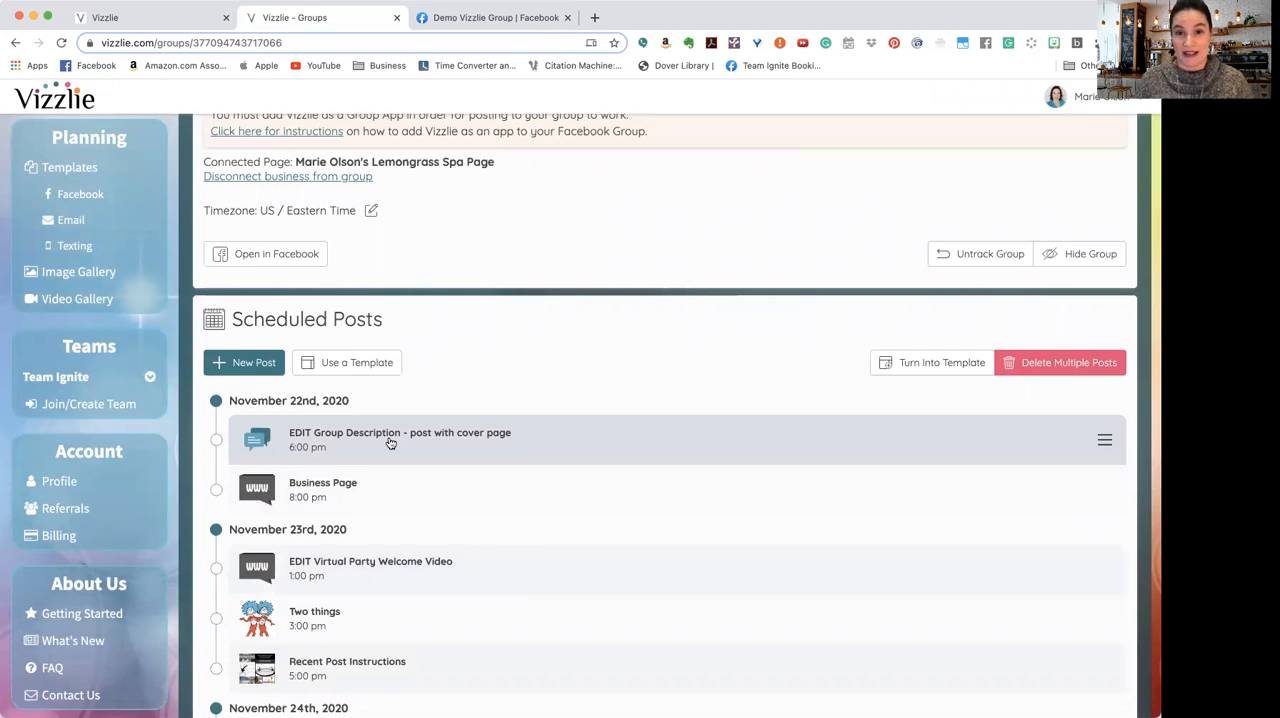
right_click(389, 436)
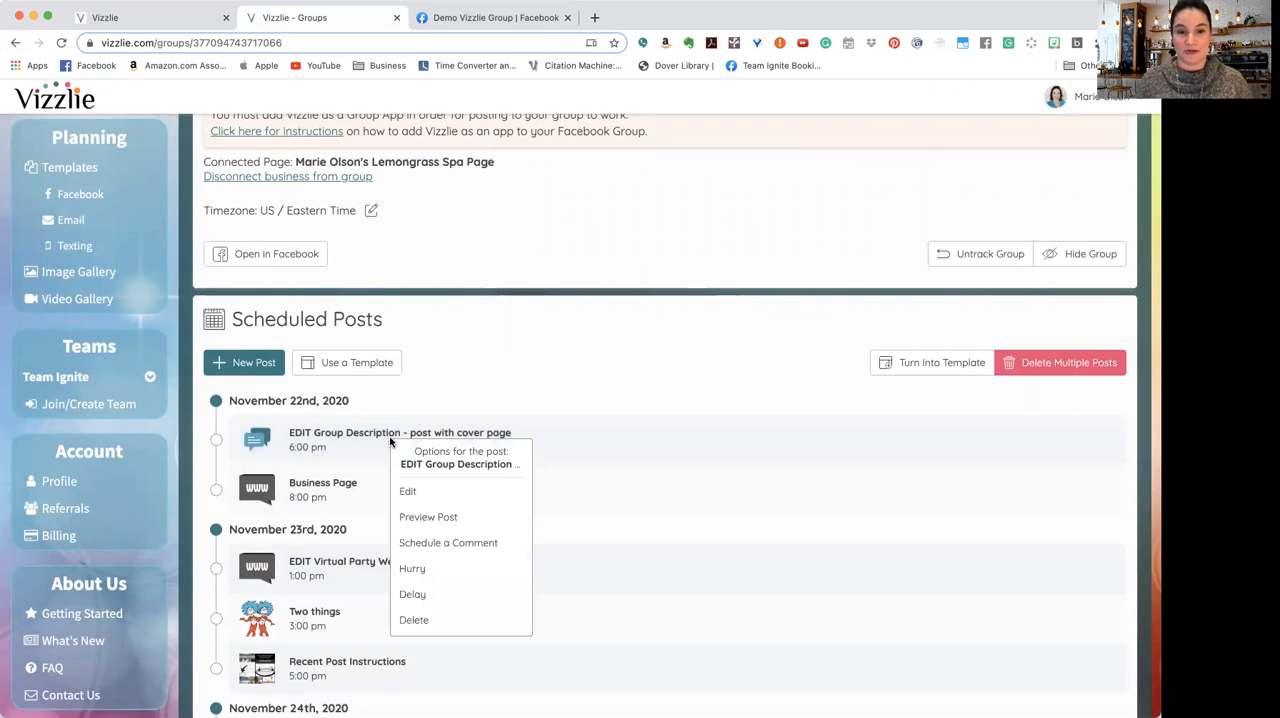
left_click(414, 620)
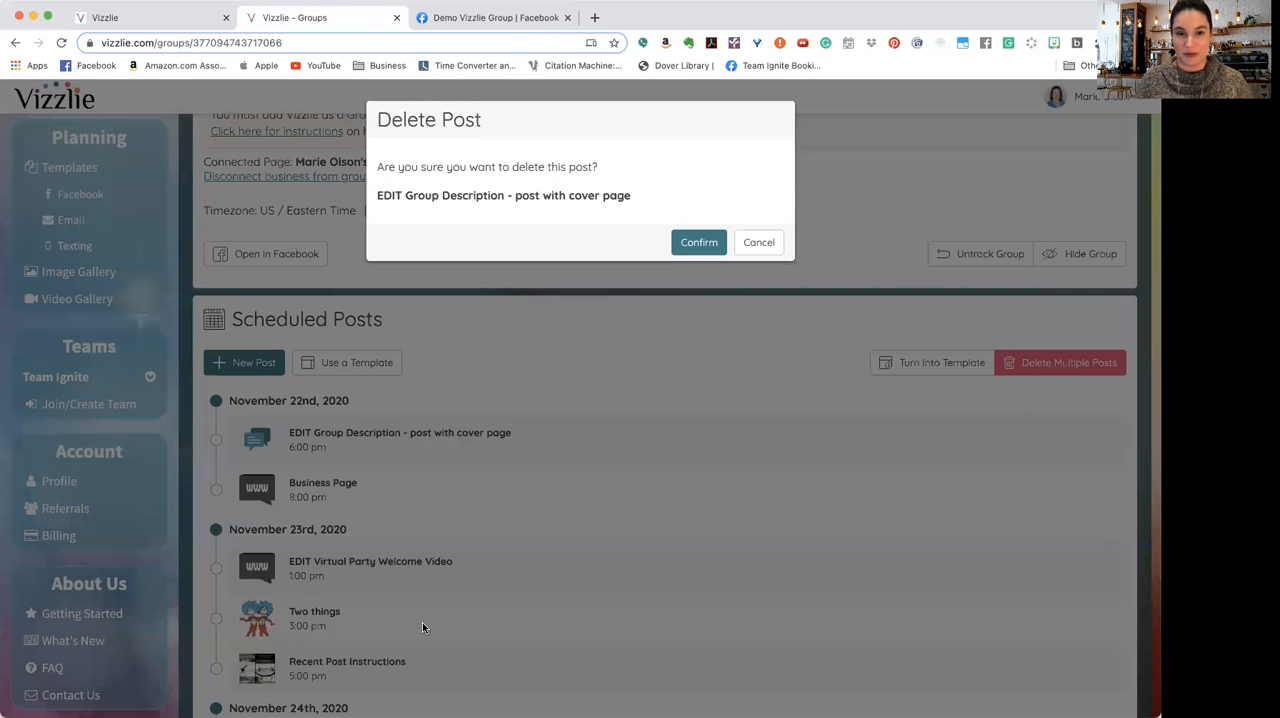
left_click(705, 249)
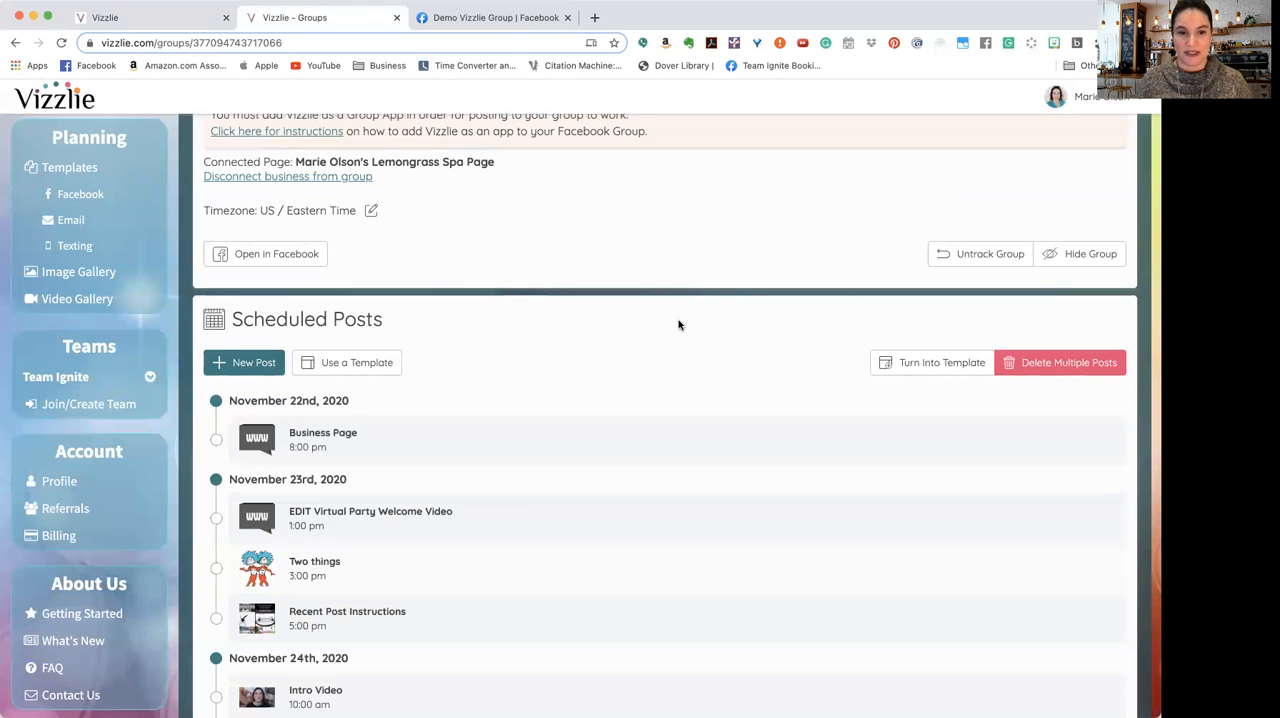
Step: Set the 9:01 am comment on the "EO Day Video" post to post as the business page, and update it
scroll(678, 324, "up", 3)
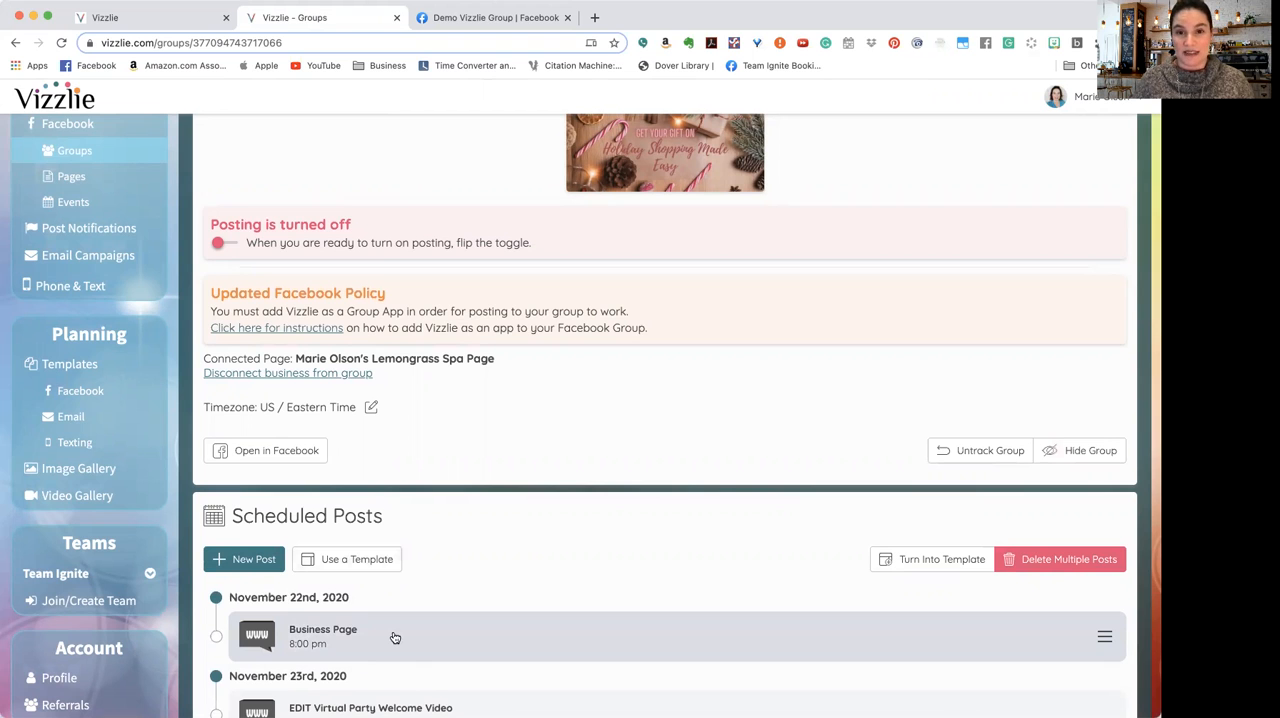
scroll(395, 637, "down", 3)
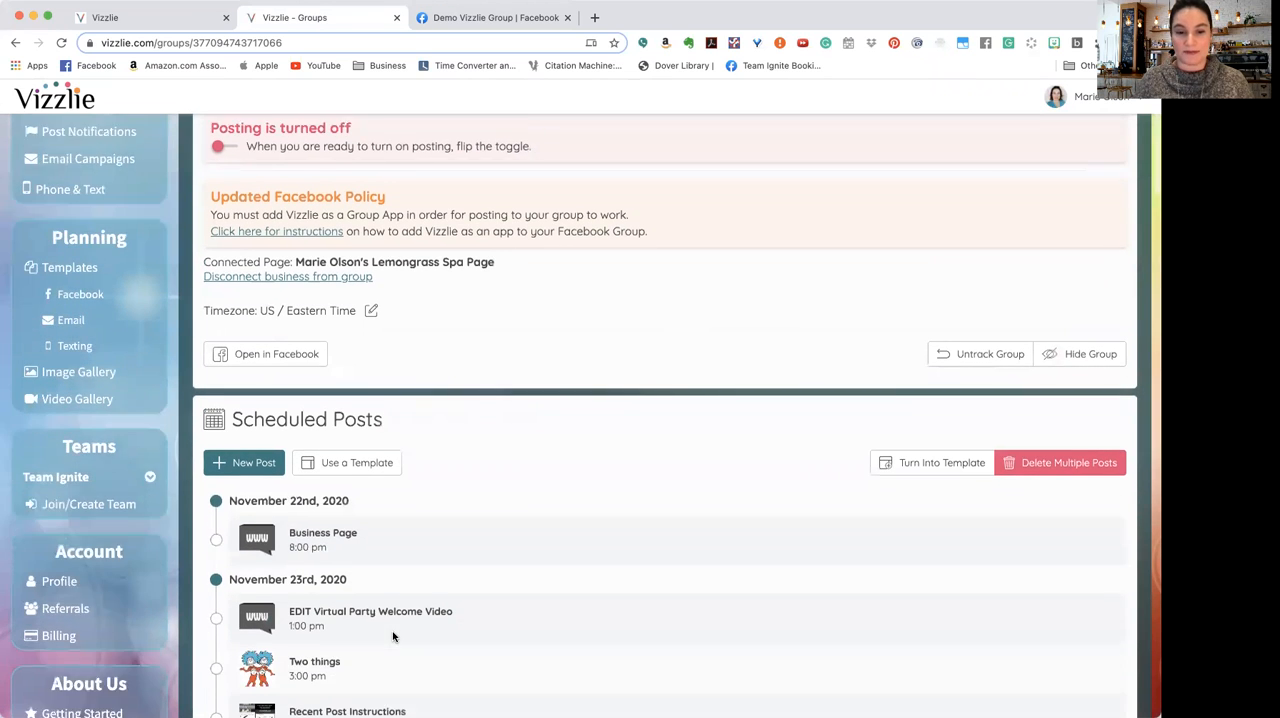
scroll(428, 228, "down", 4)
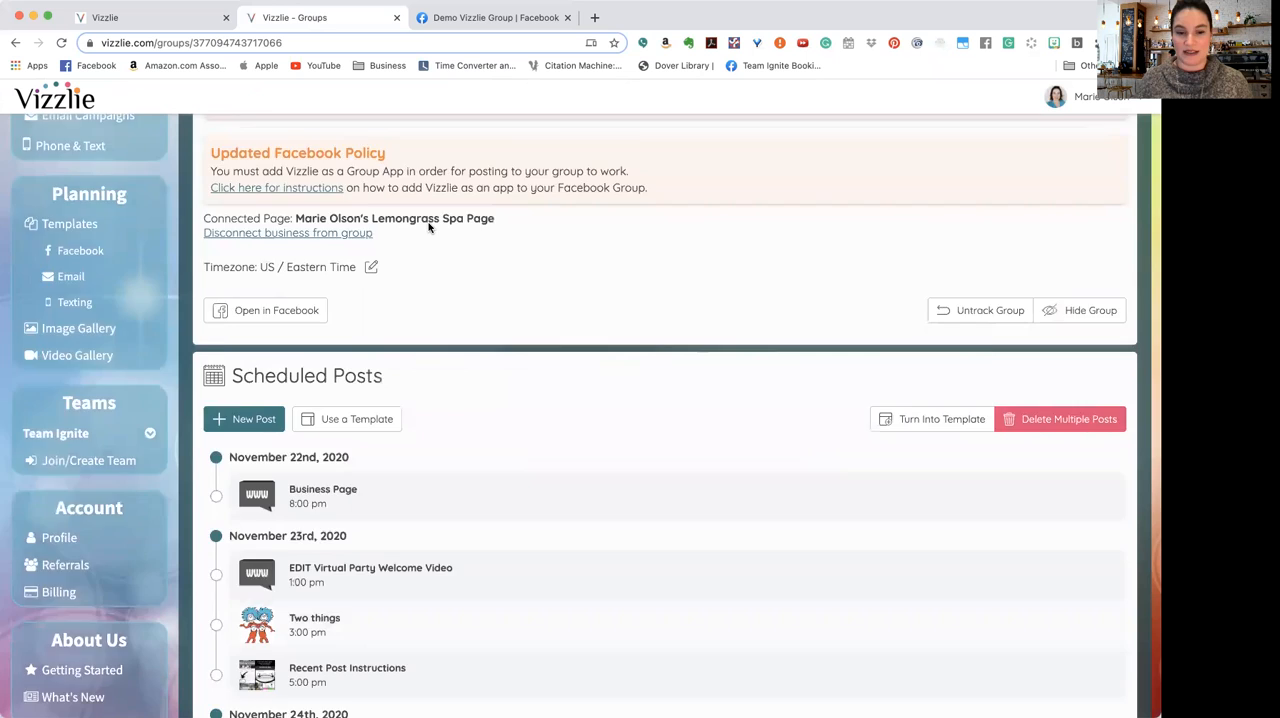
scroll(428, 228, "down", 12)
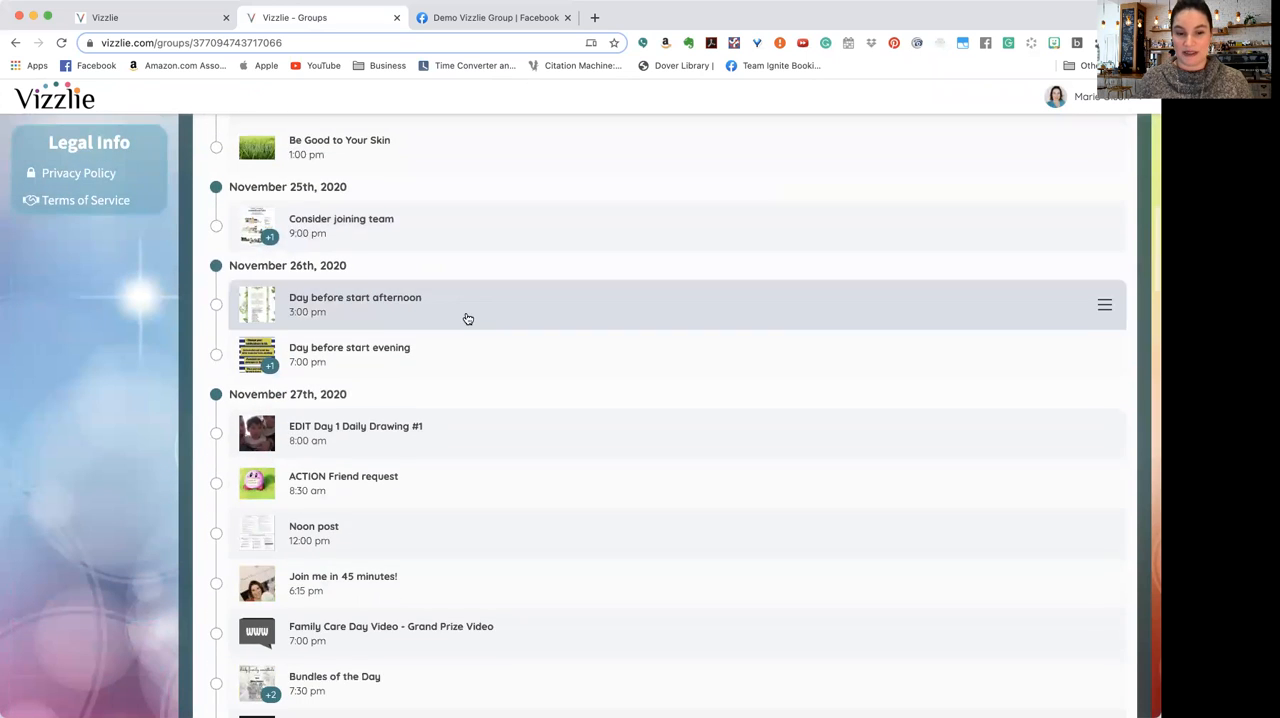
scroll(468, 319, "down", 5)
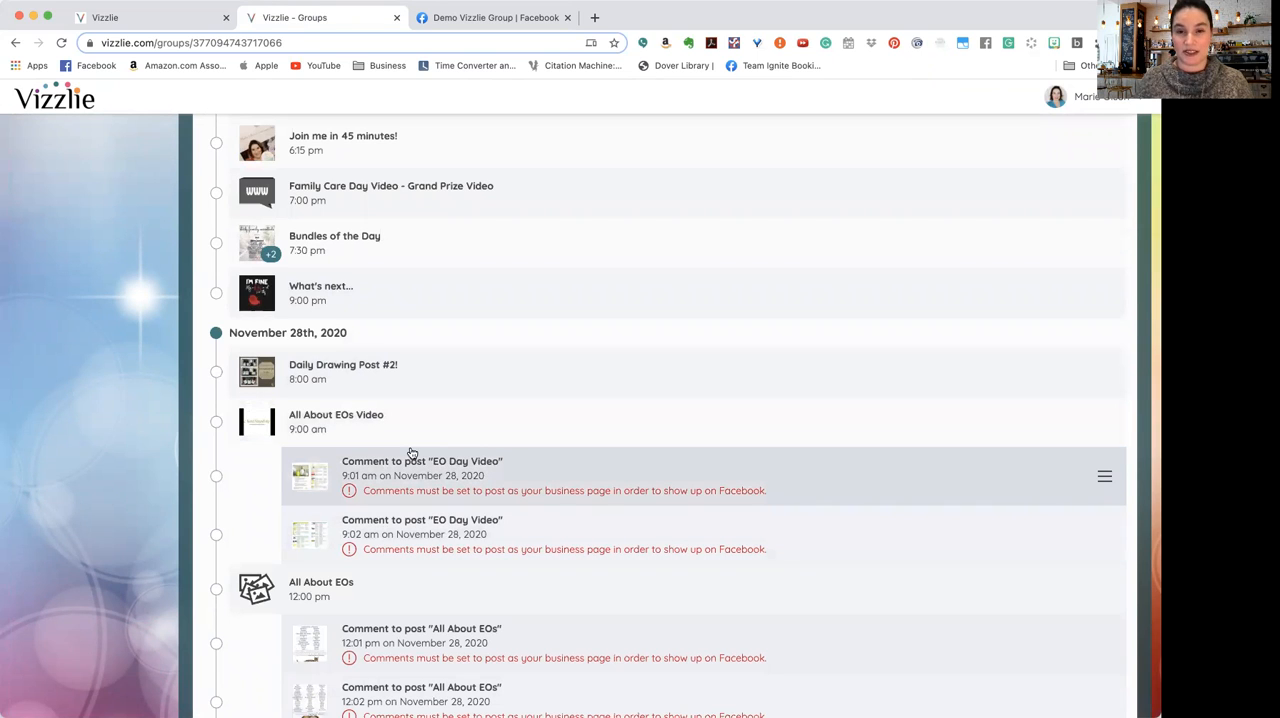
left_click(431, 477)
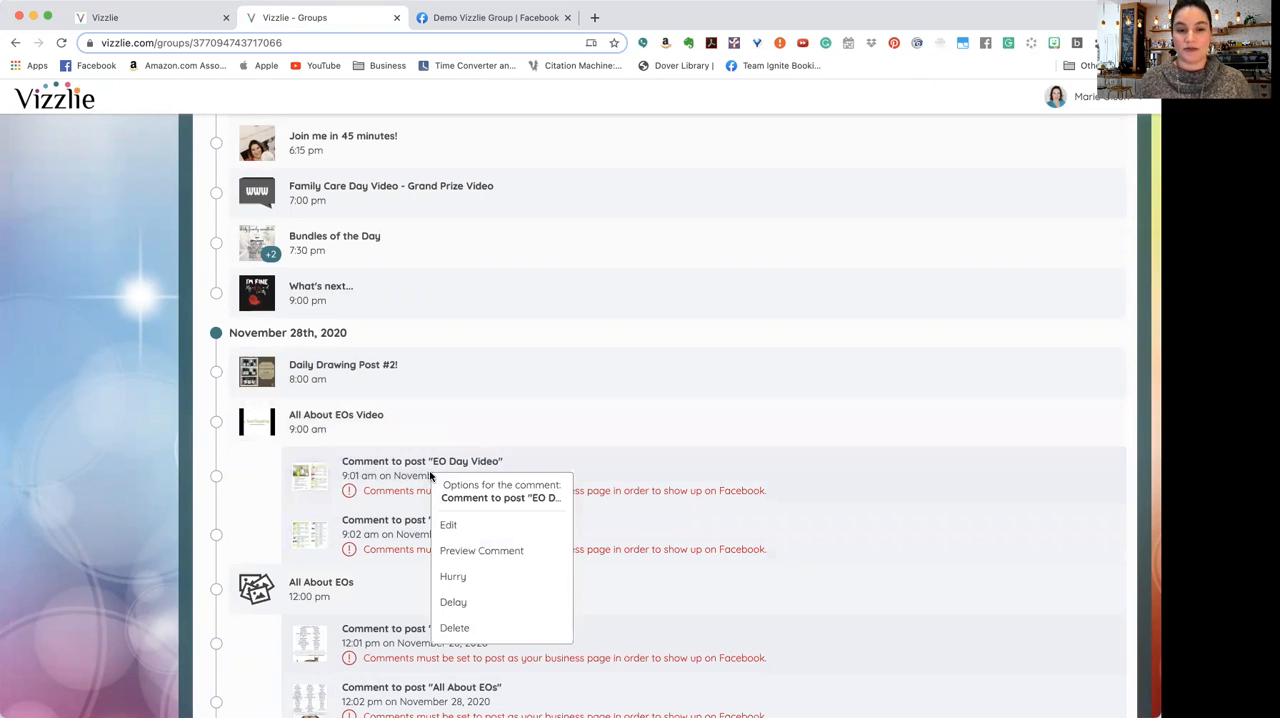
left_click(455, 526)
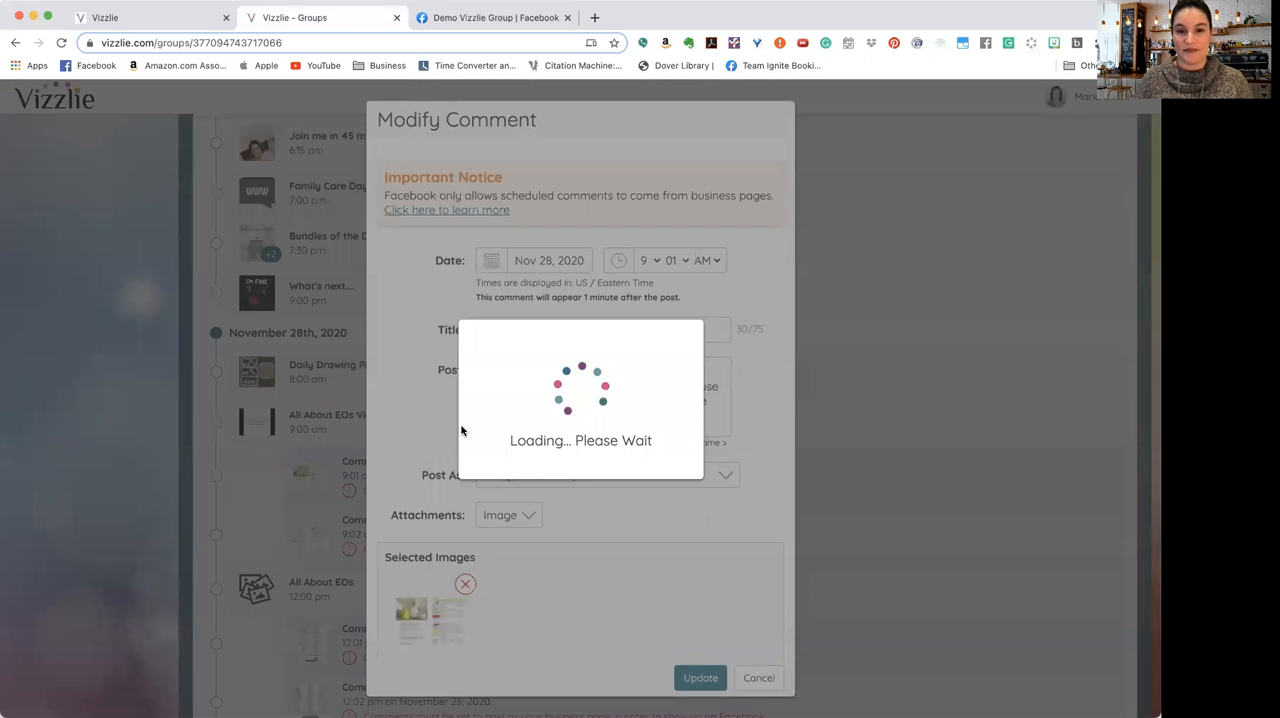
left_click(532, 480)
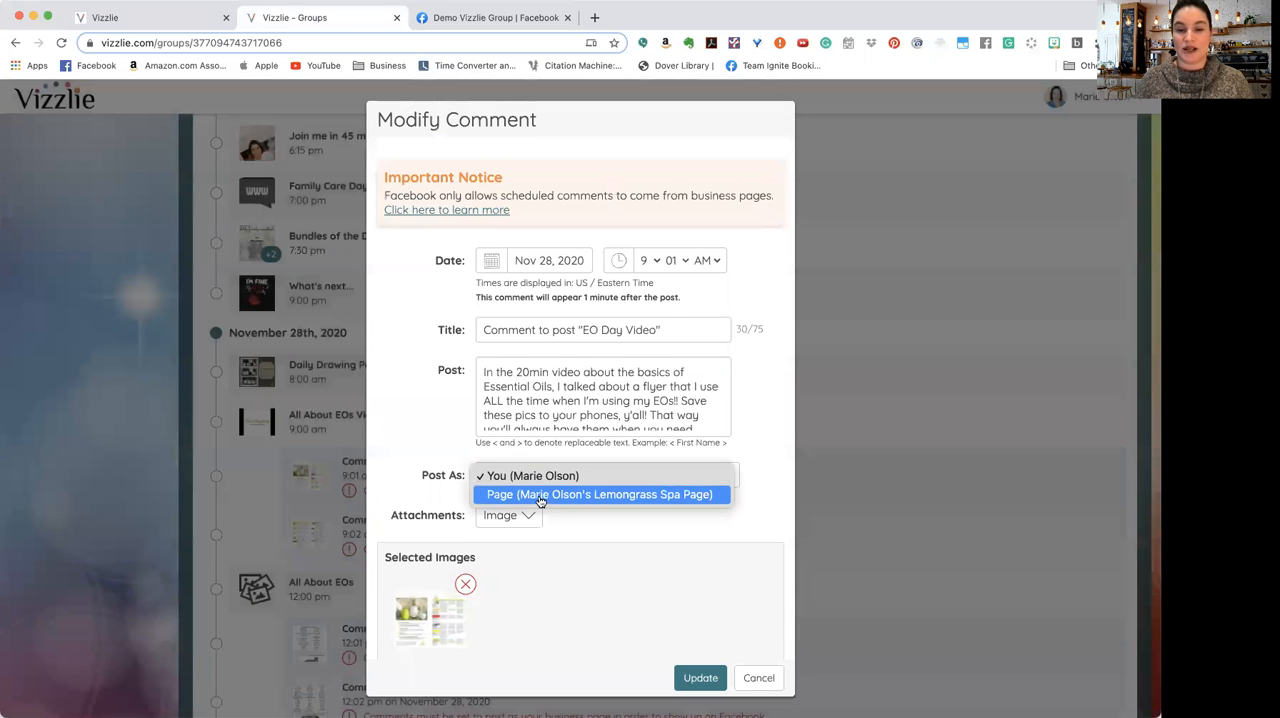
left_click(540, 496)
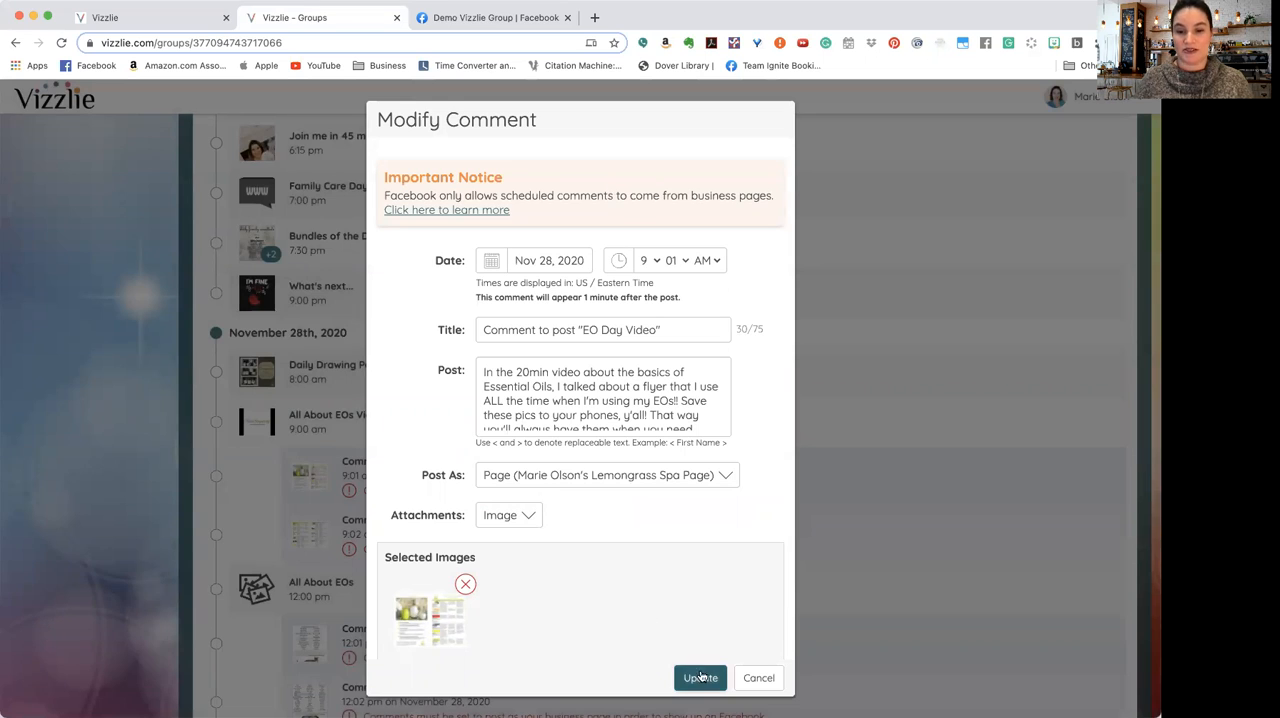
left_click(700, 677)
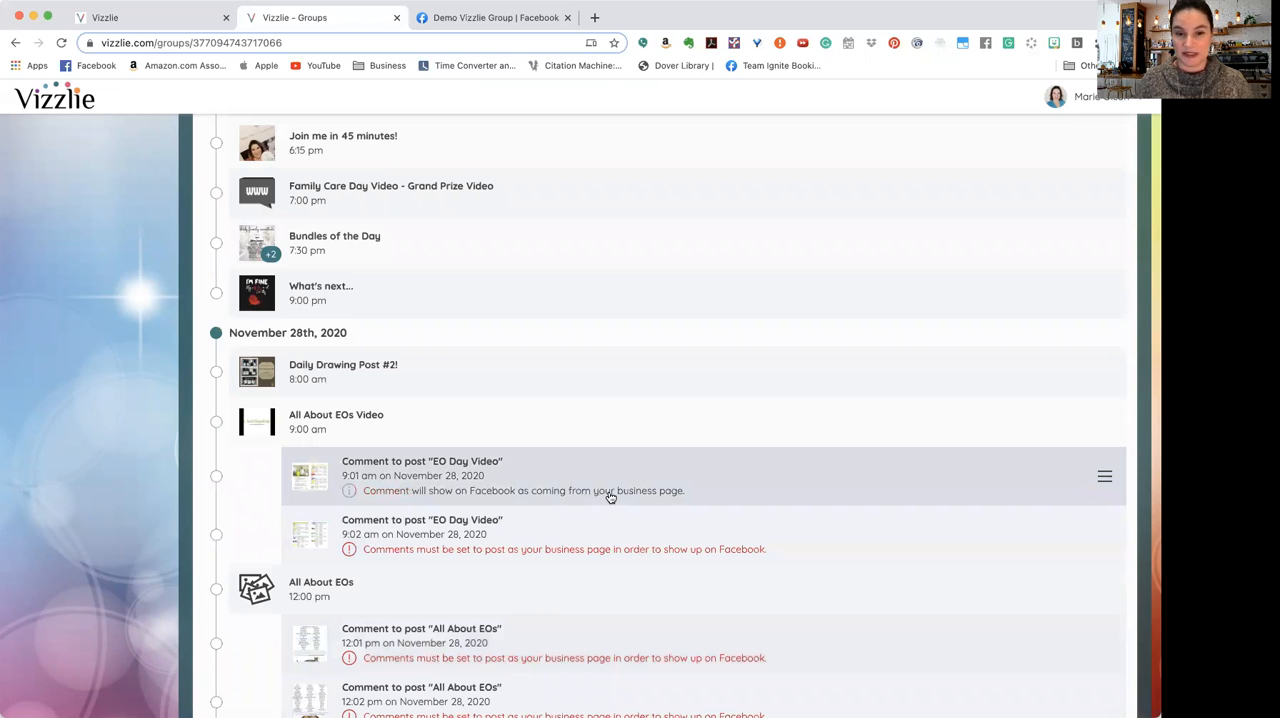
Step: Make the 9:02 am comment on the "EO Day Video" post come from the business page, and save the update
right_click(575, 554)
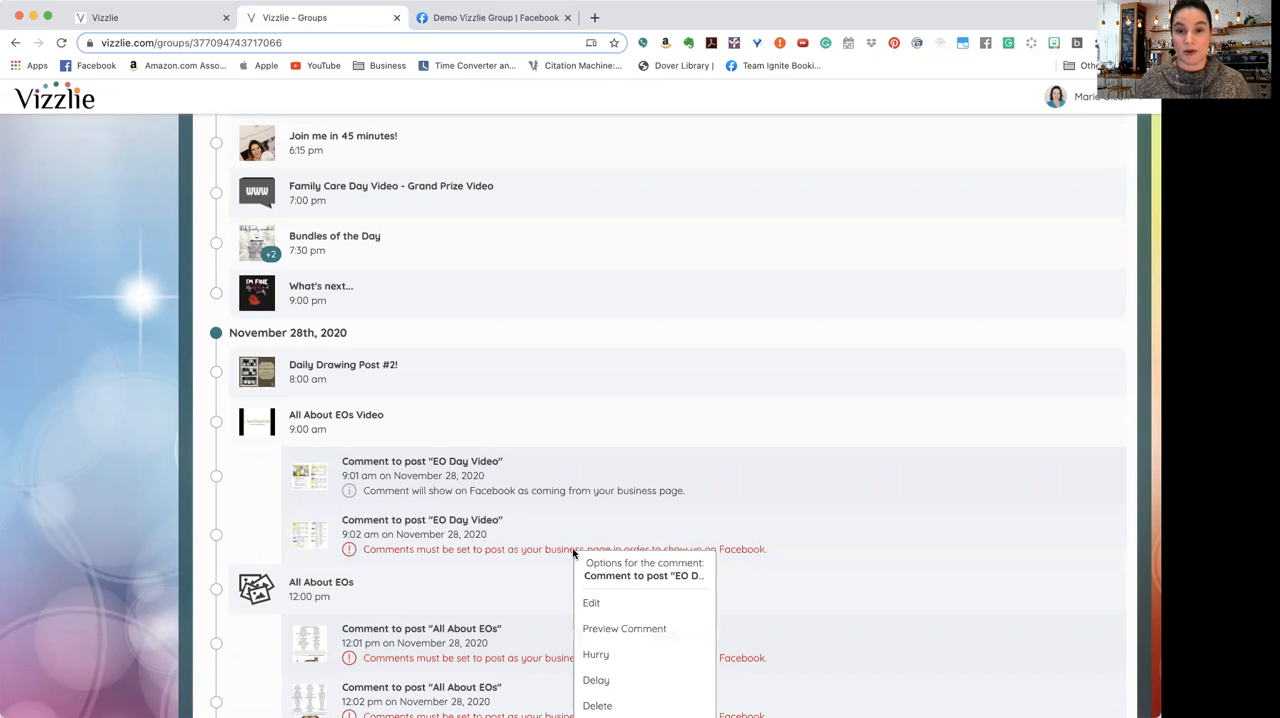
left_click(600, 604)
left_click(535, 477)
left_click(540, 494)
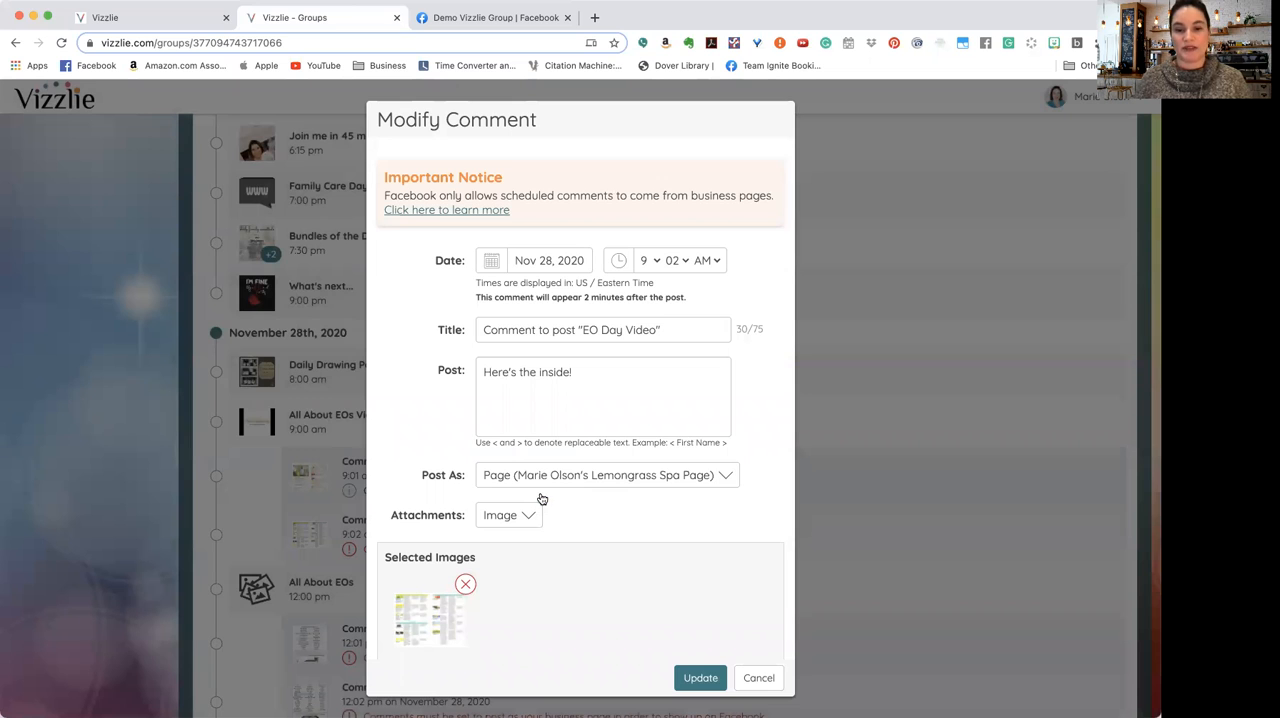
left_click(700, 678)
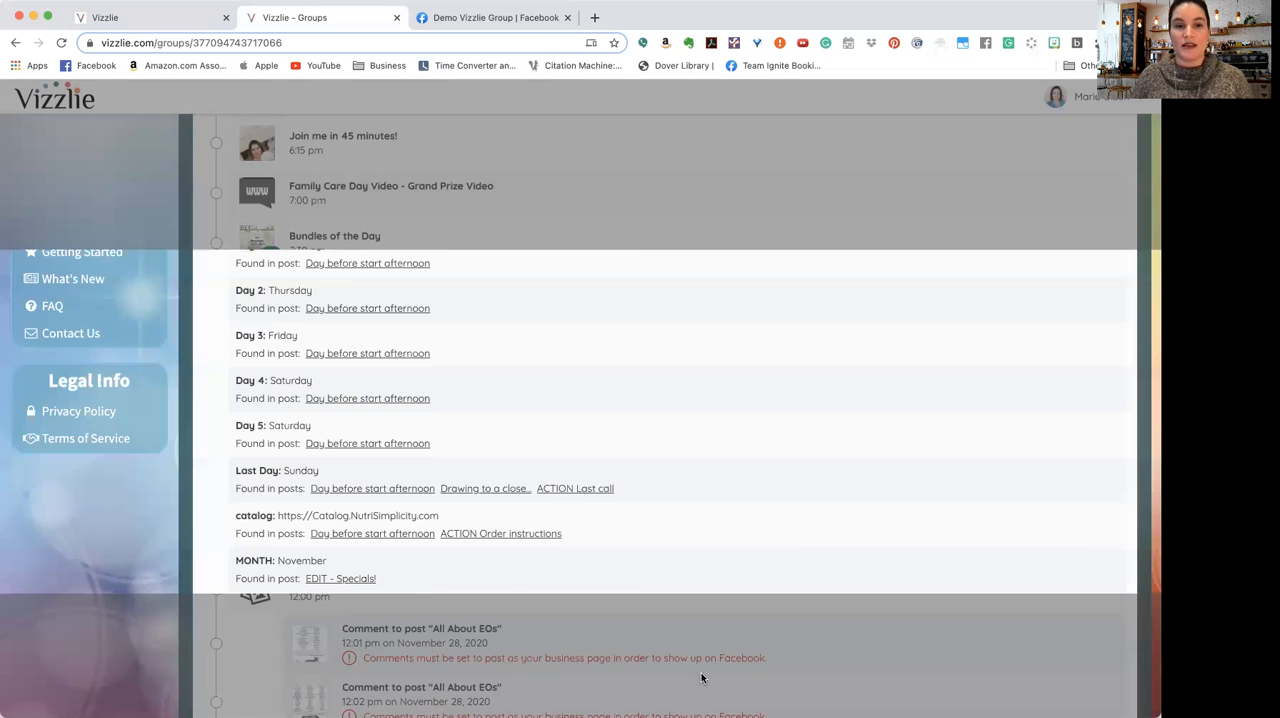
Step: Review the scheduled posts through to the text replacements, and inspect how the hostess keyword is used in the "Intro Video" post
scroll(702, 679, "up", 10)
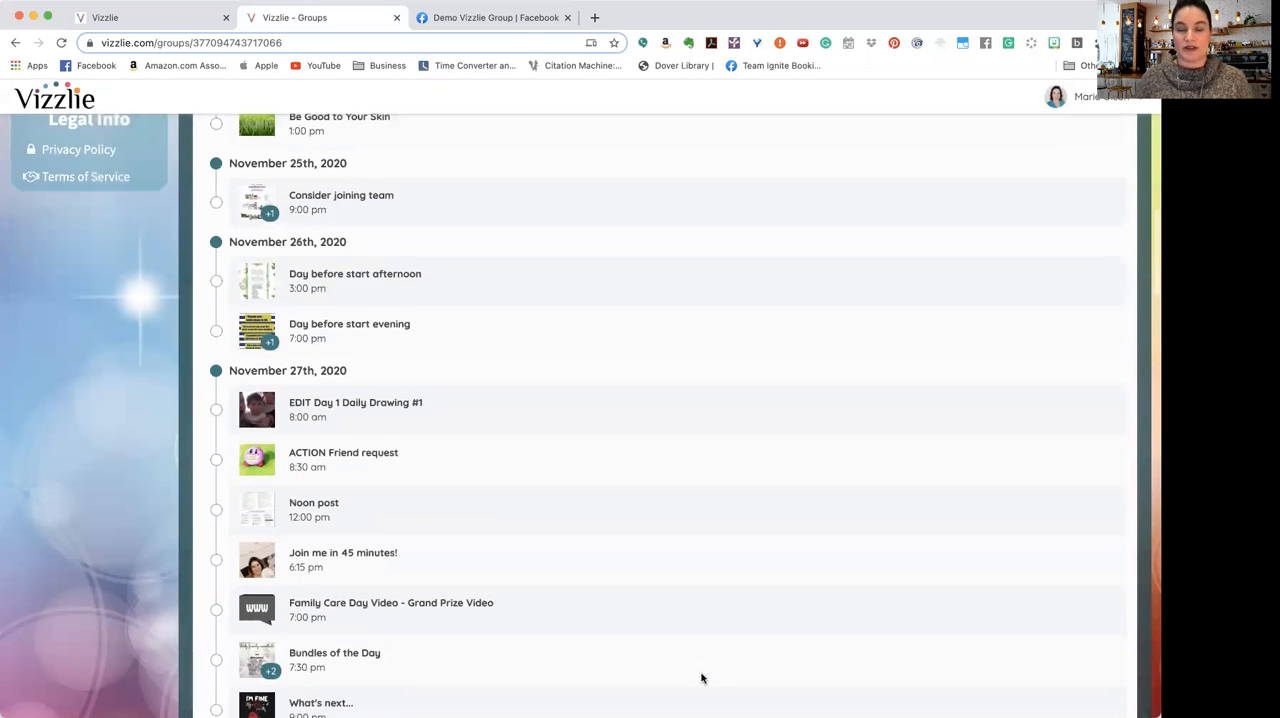
scroll(702, 679, "up", 5)
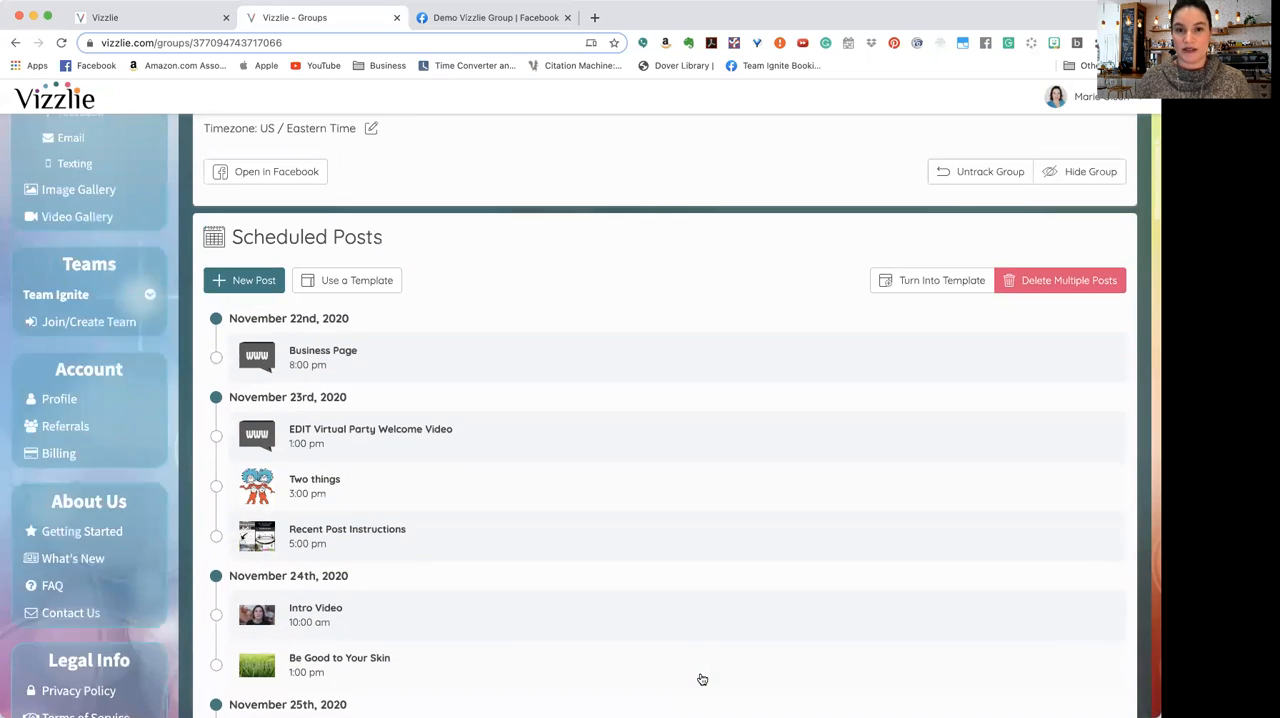
scroll(702, 679, "down", 1)
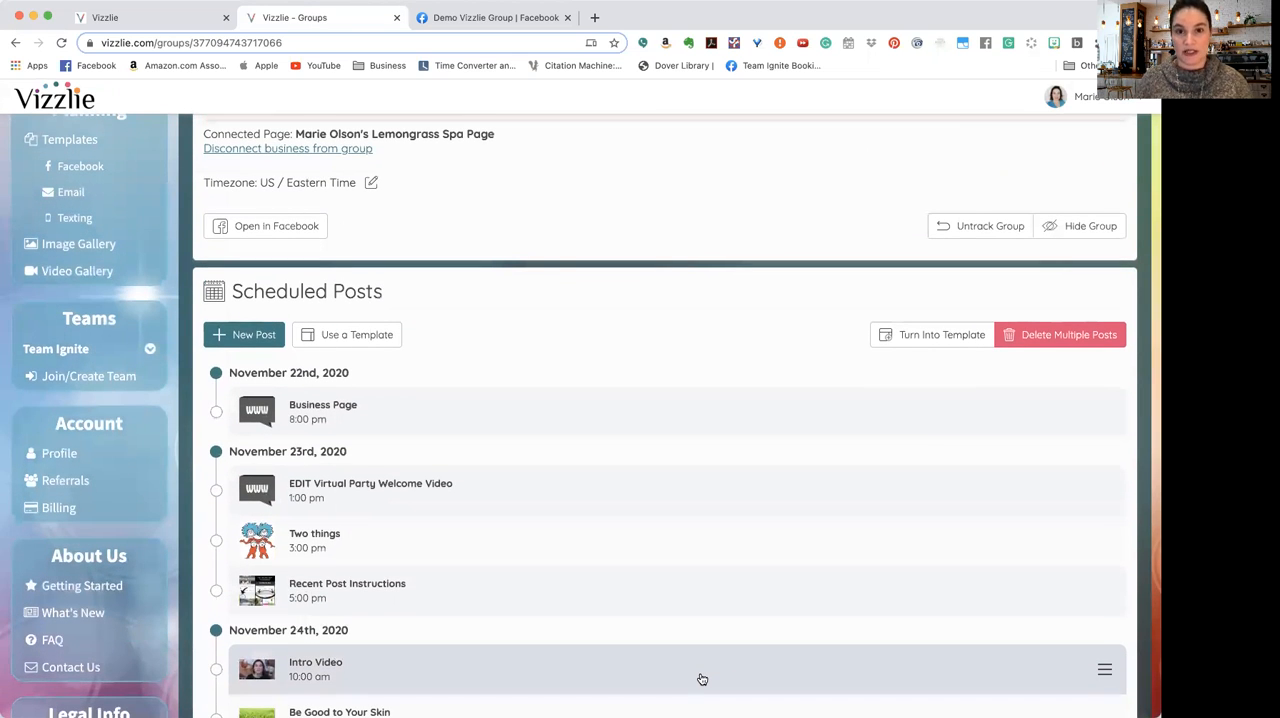
scroll(702, 679, "down", 15)
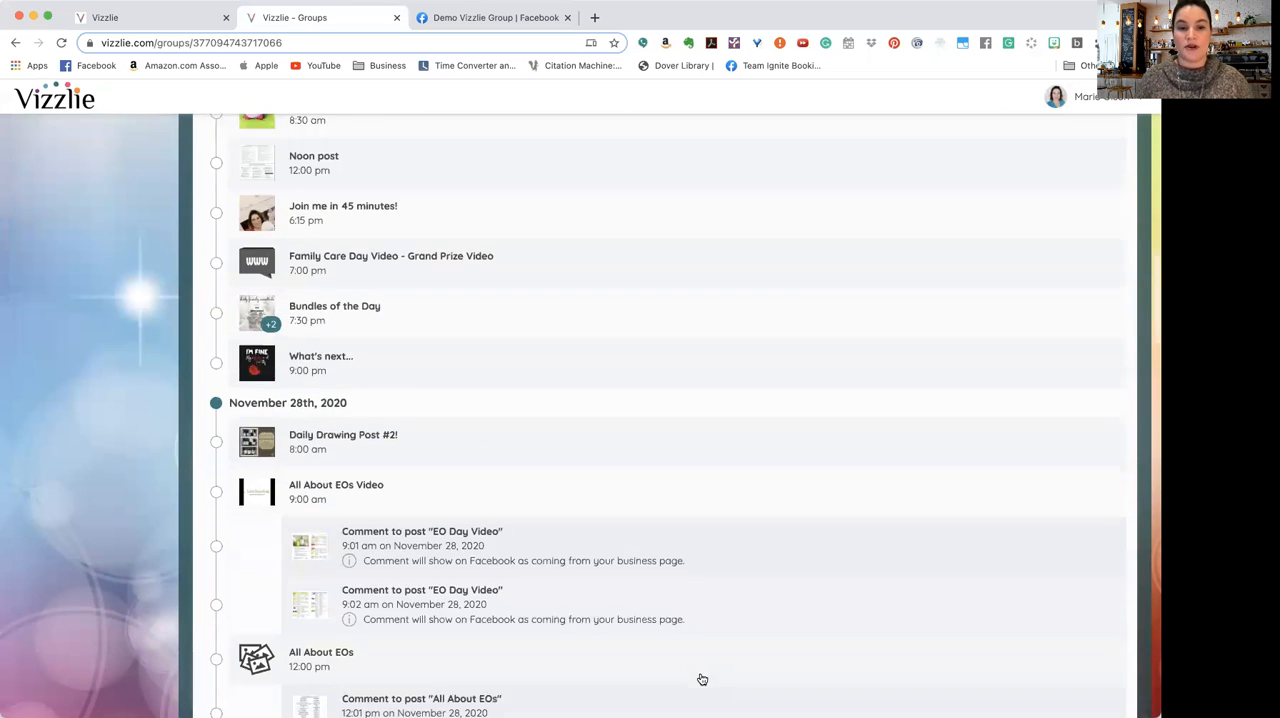
scroll(702, 679, "down", 20)
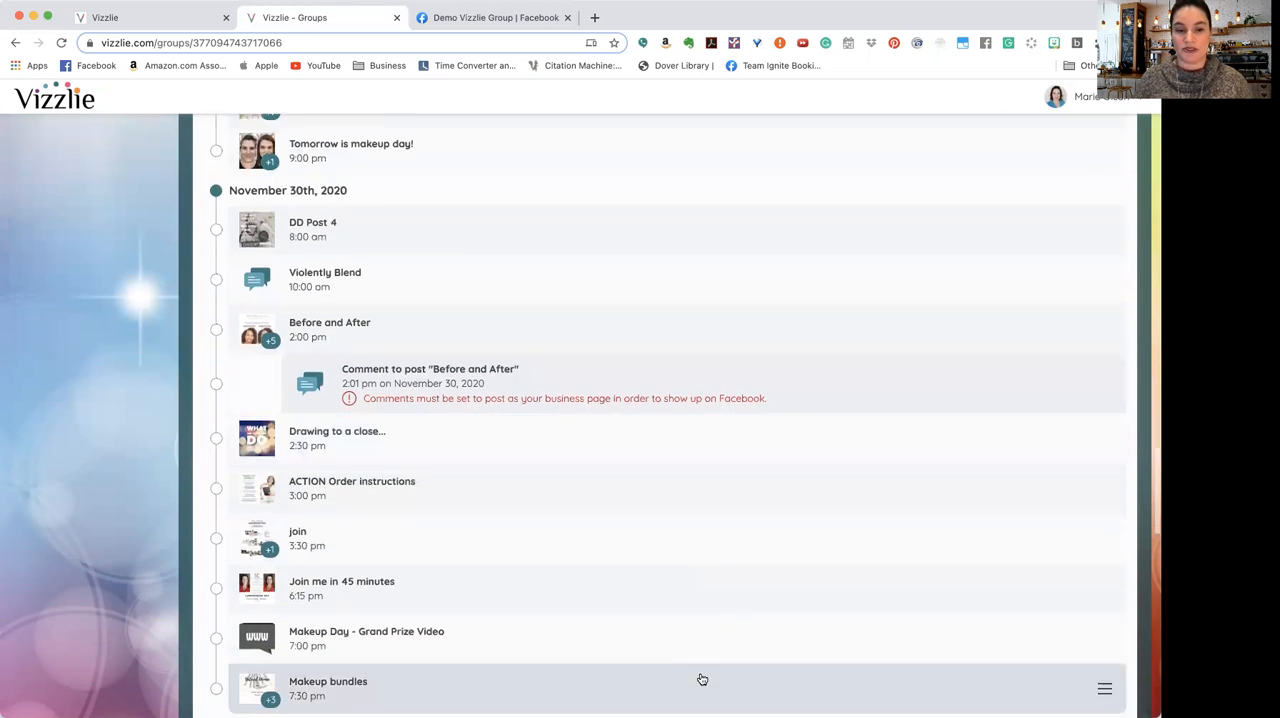
scroll(702, 679, "down", 20)
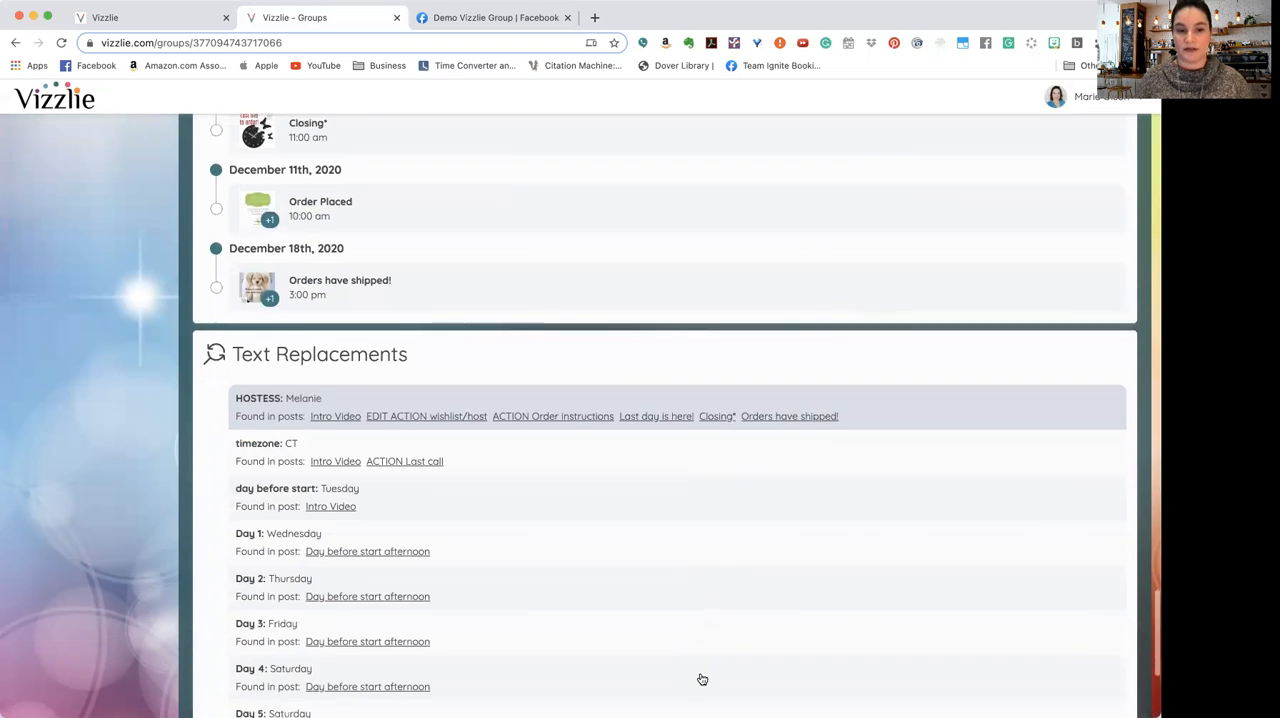
scroll(702, 679, "down", 5)
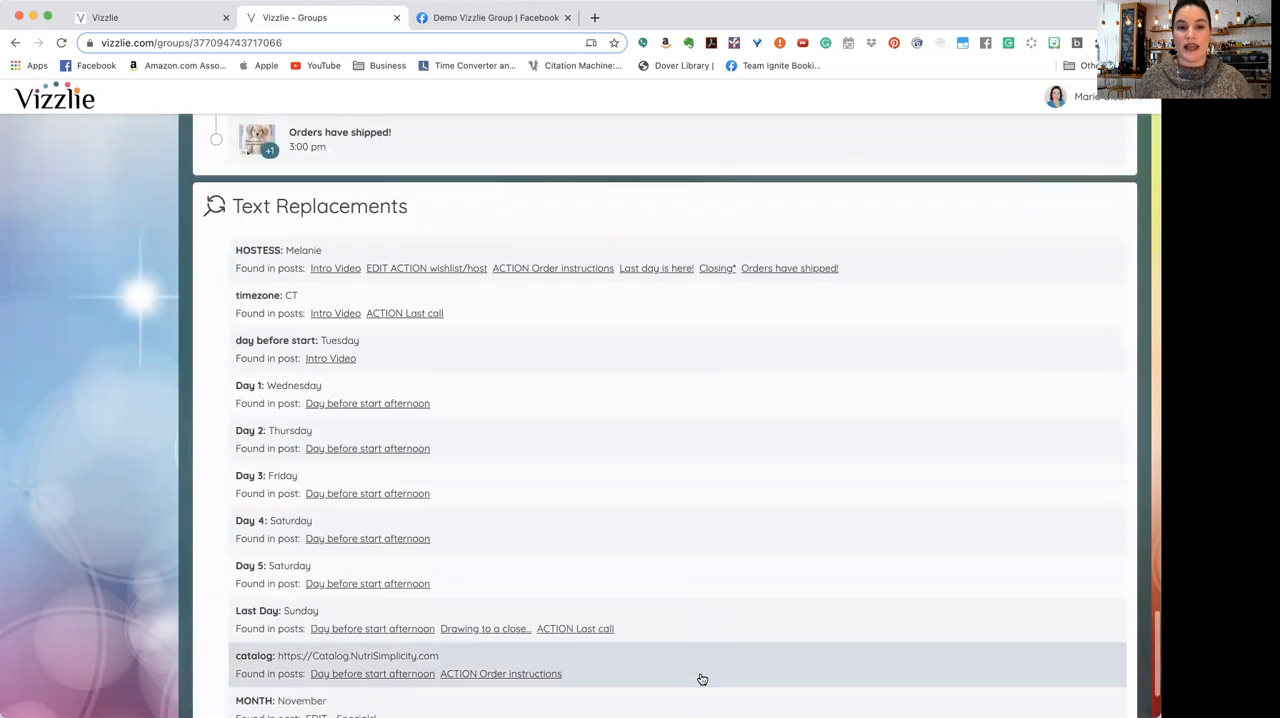
left_click(349, 234)
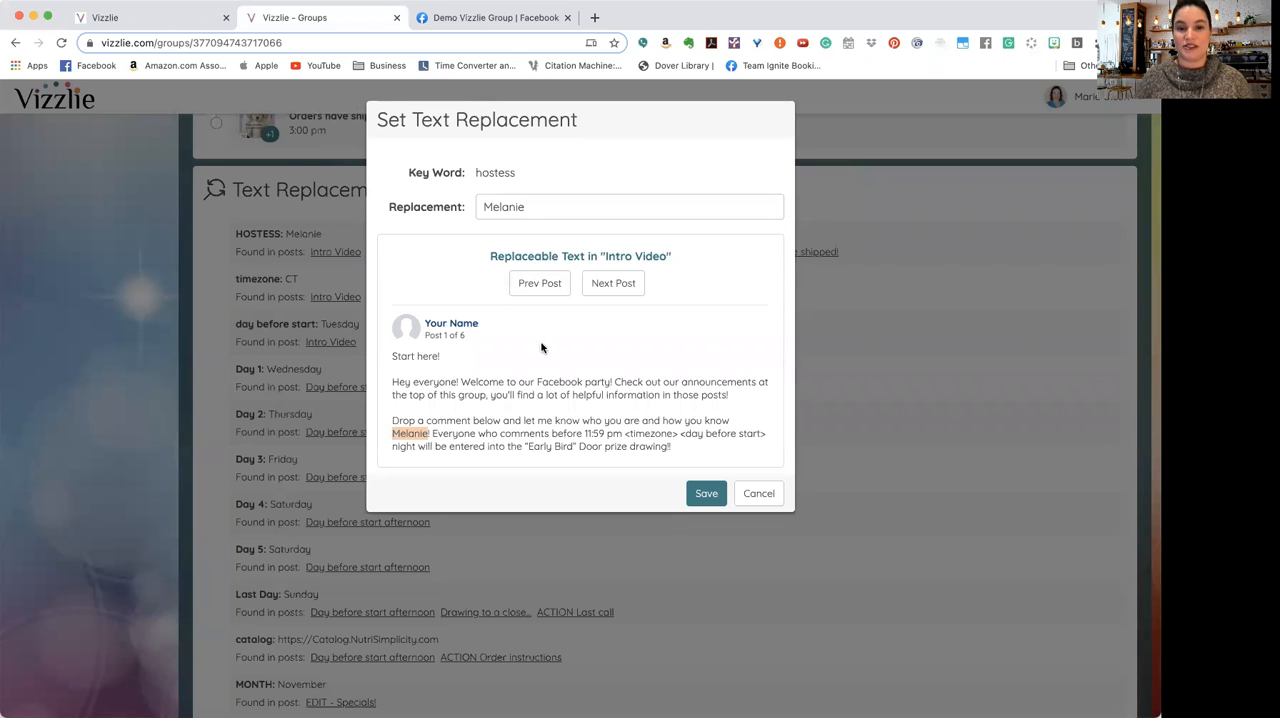
left_click(757, 495)
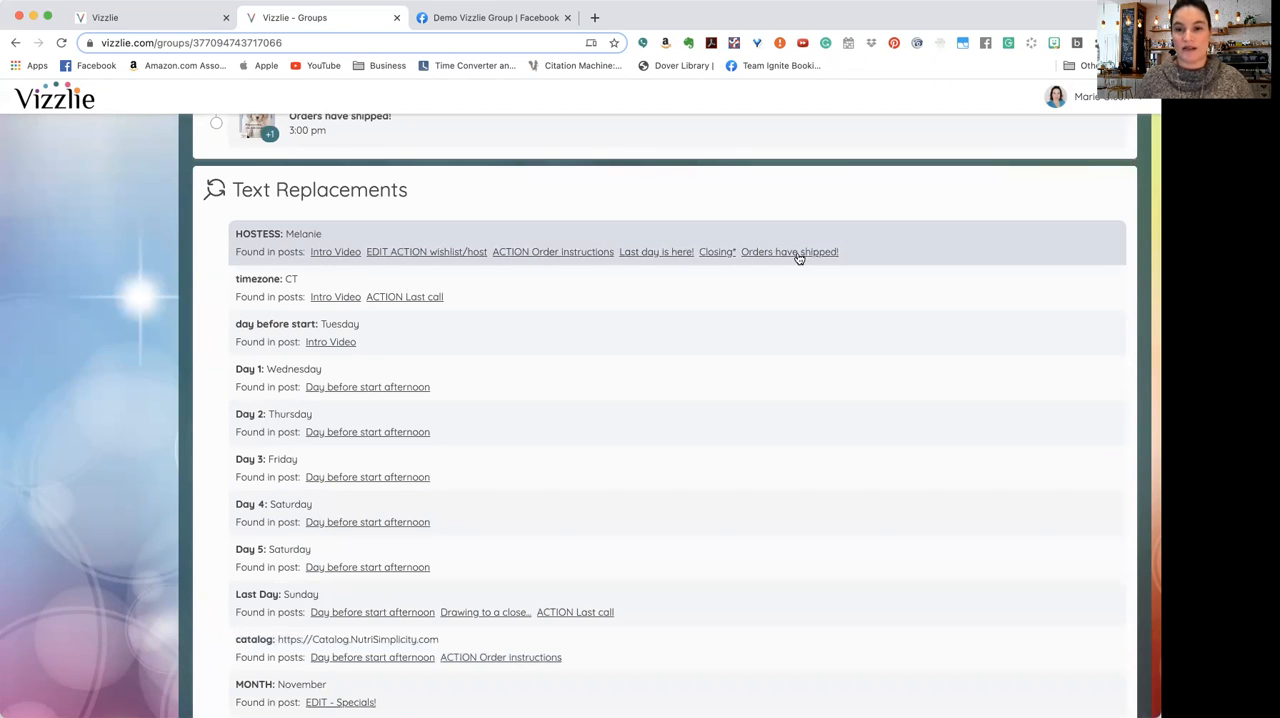
Step: Try a different hostess name as the text replacement, preview it in the posts through "Last day is here!", and discard the change
left_click(320, 240)
double_click(547, 207)
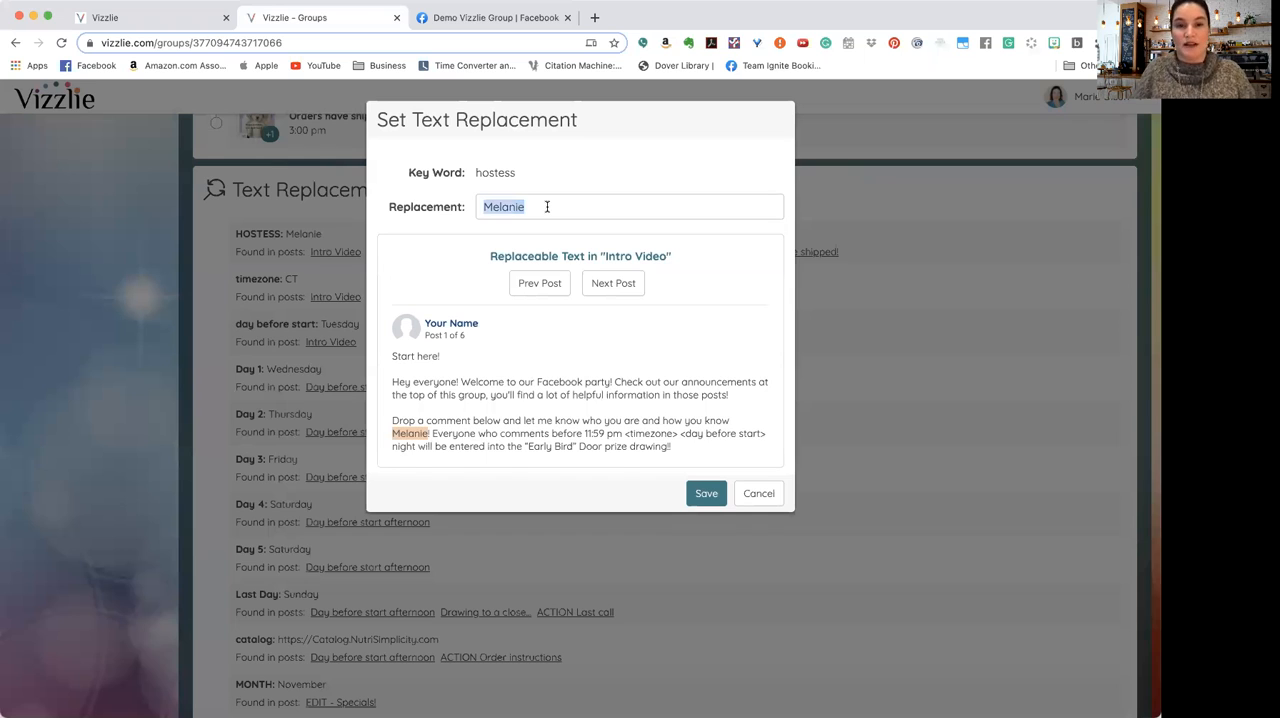
type("Valro")
key("BackSpace")
key("BackSpace")
type("lorie")
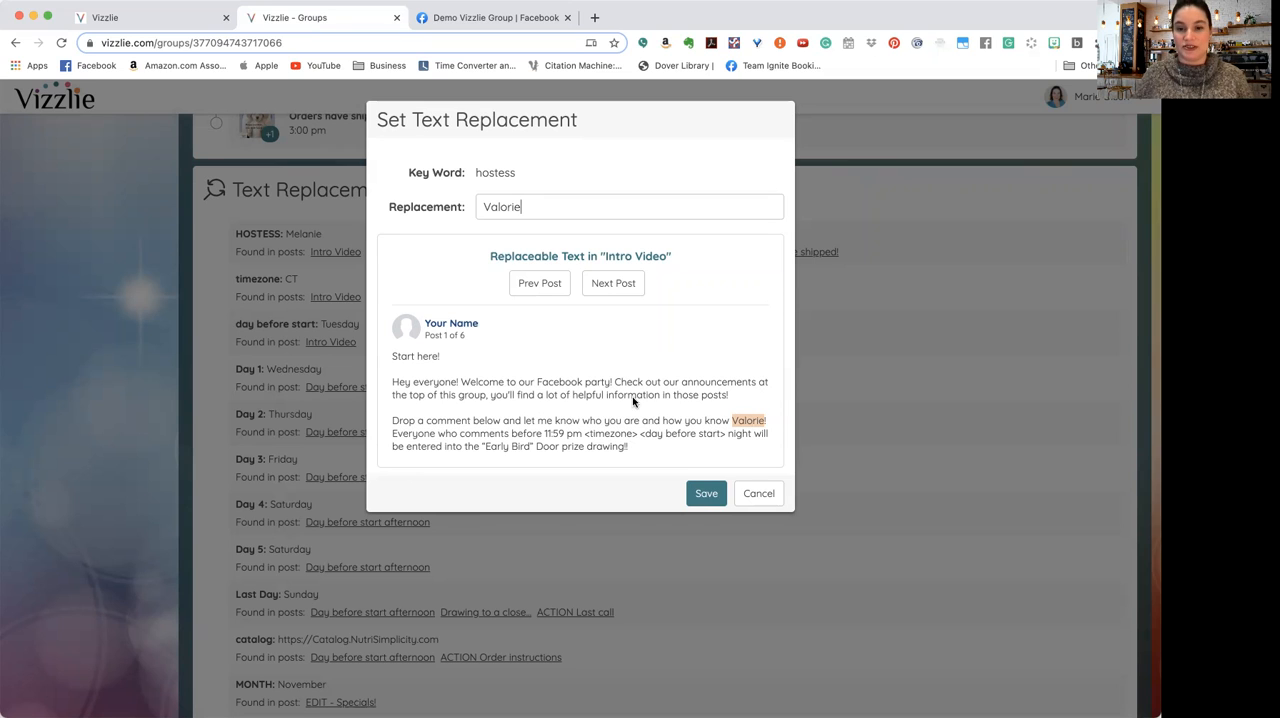
left_click(614, 284)
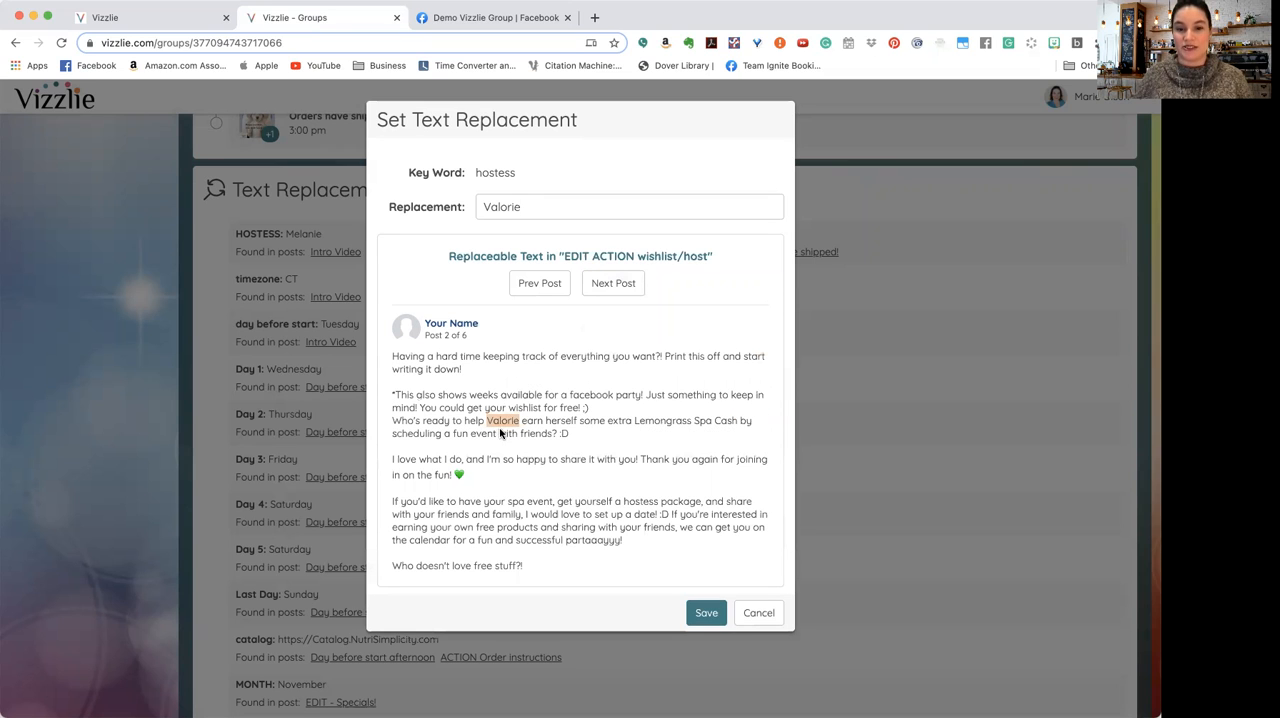
left_click(614, 290)
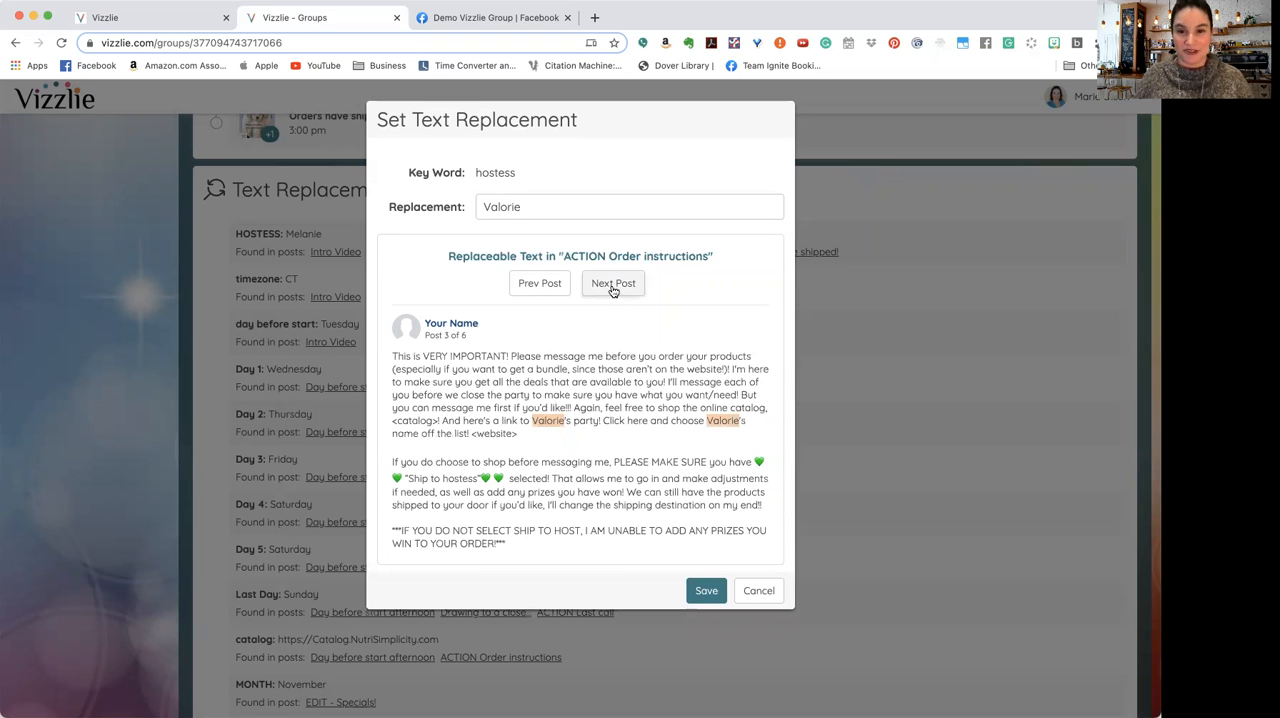
left_click(613, 288)
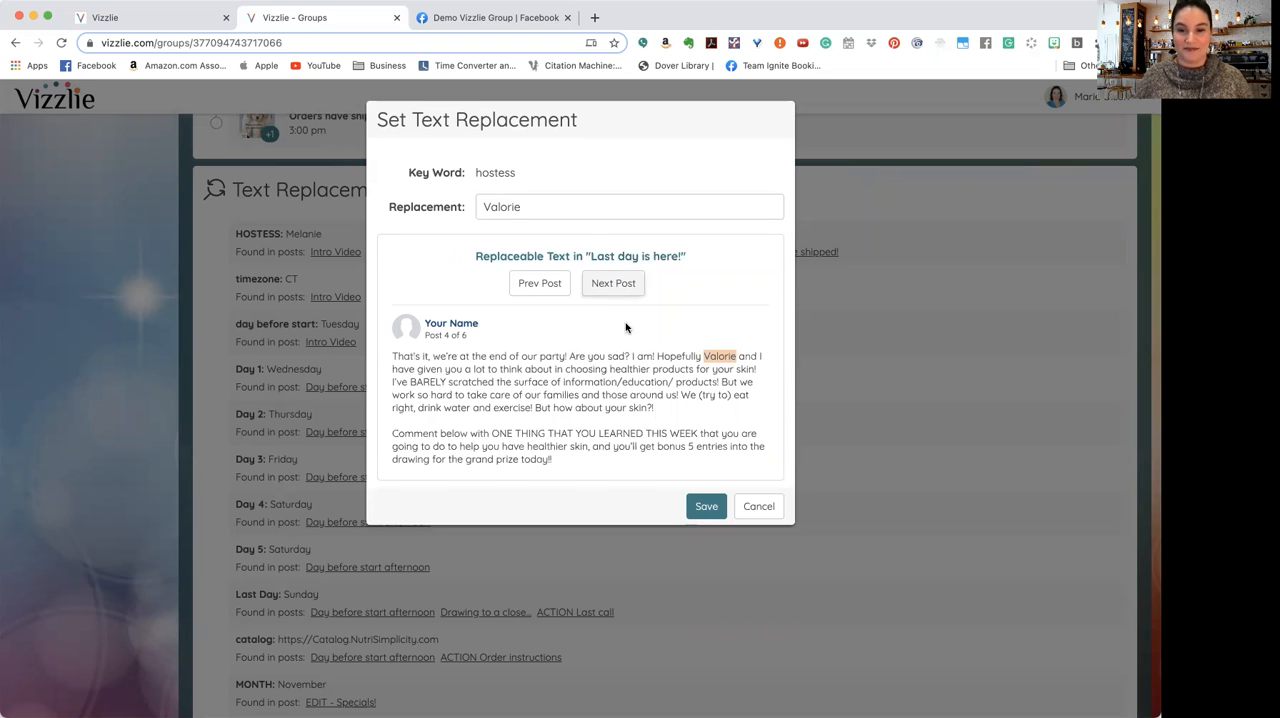
left_click(752, 506)
Step: Set the timezone text replacement to ET, preview it in the "ACTION Last call" post, and save it
left_click(320, 303)
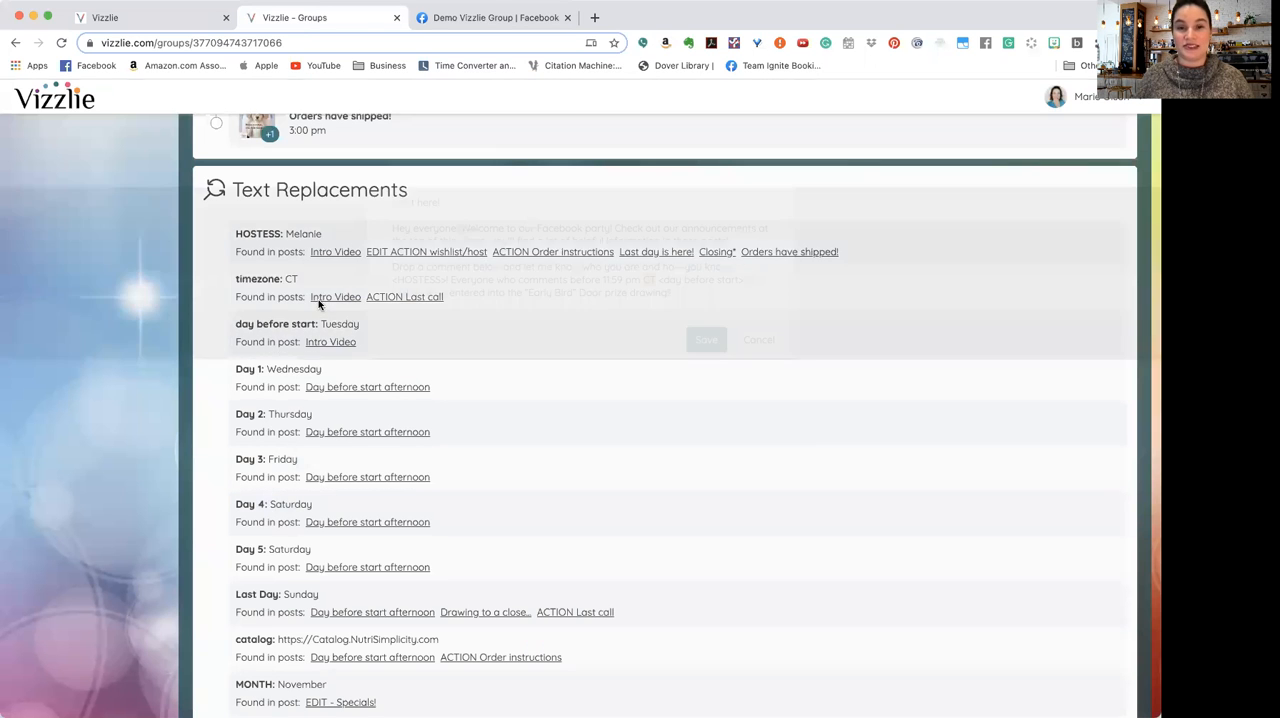
key("BackSpace")
key("BackSpace")
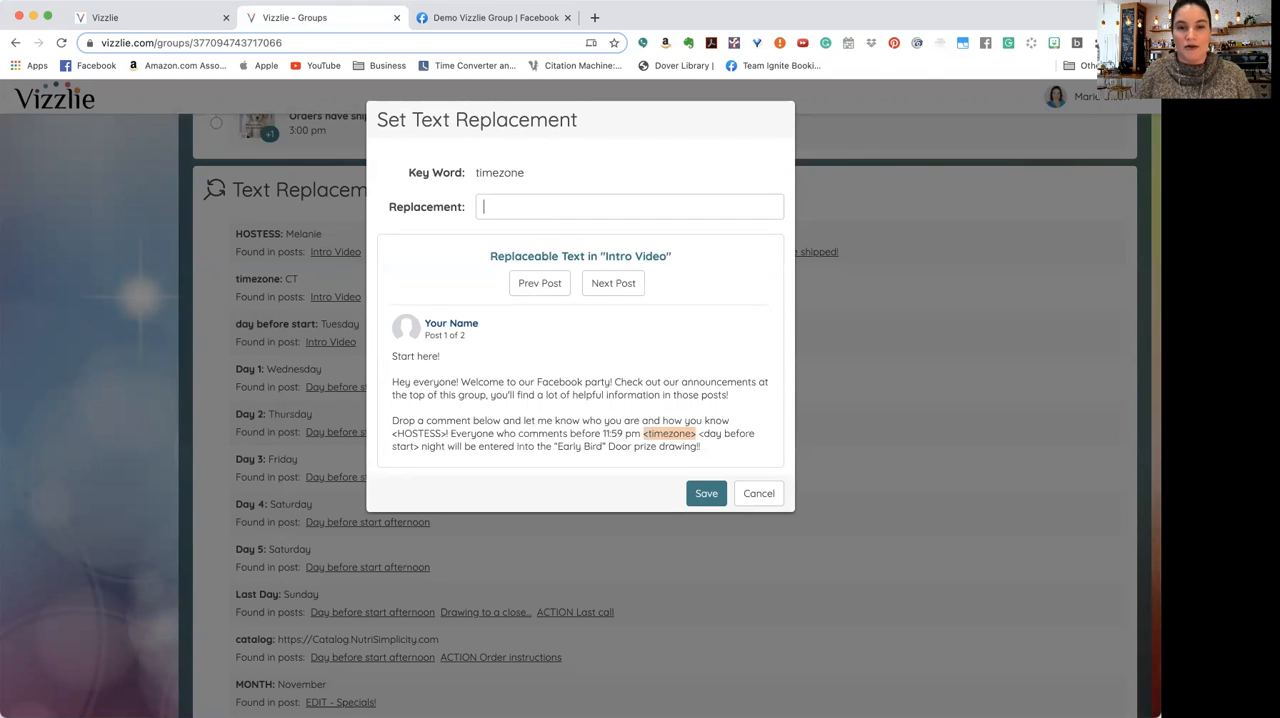
type("ET")
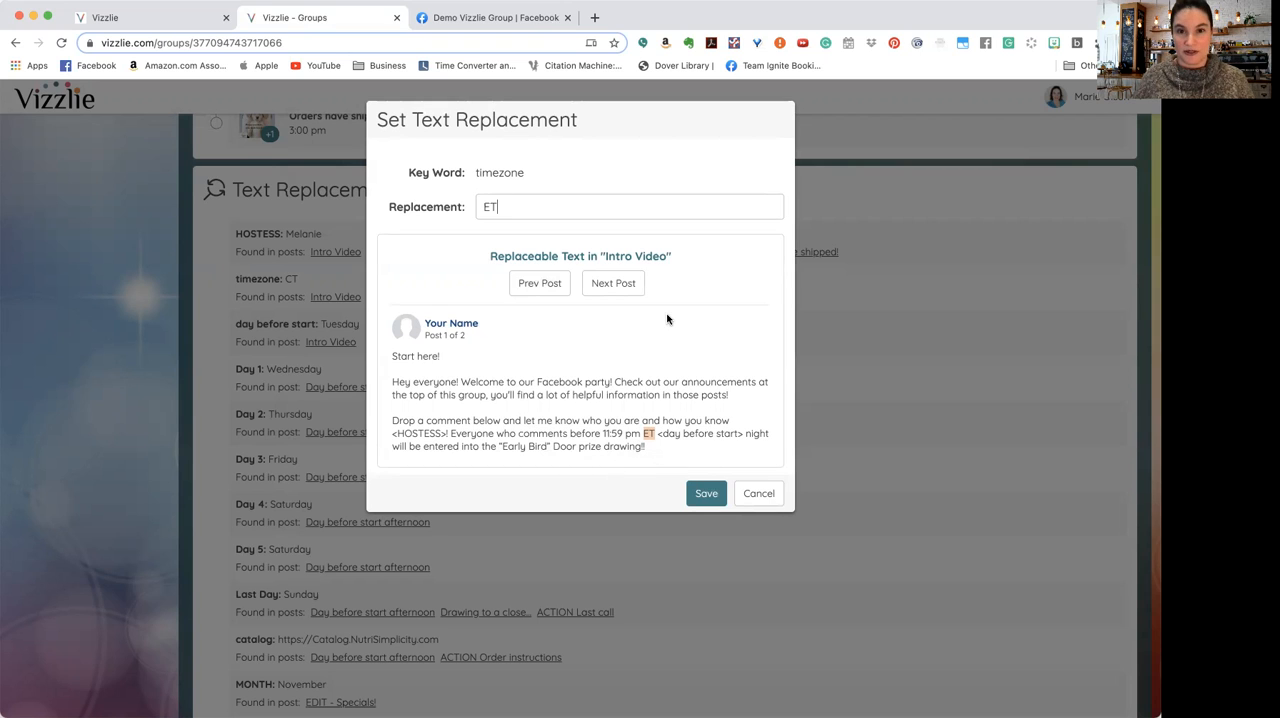
left_click(610, 292)
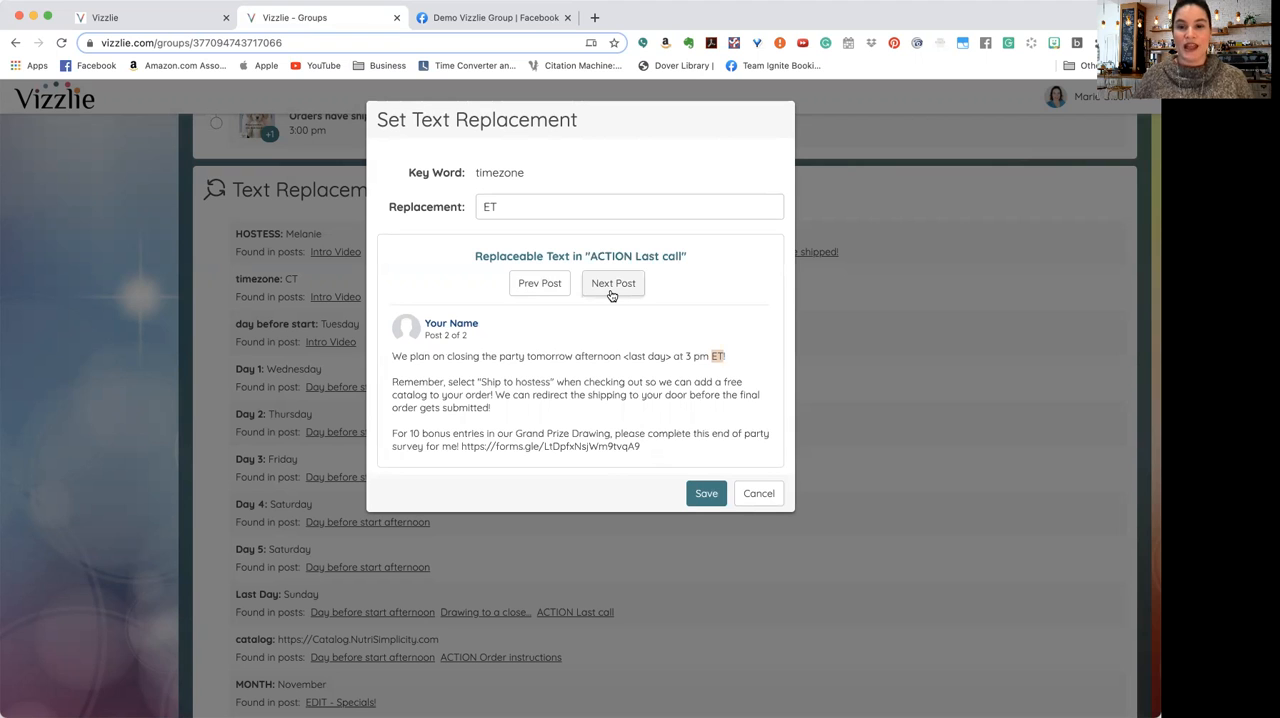
left_click(612, 286)
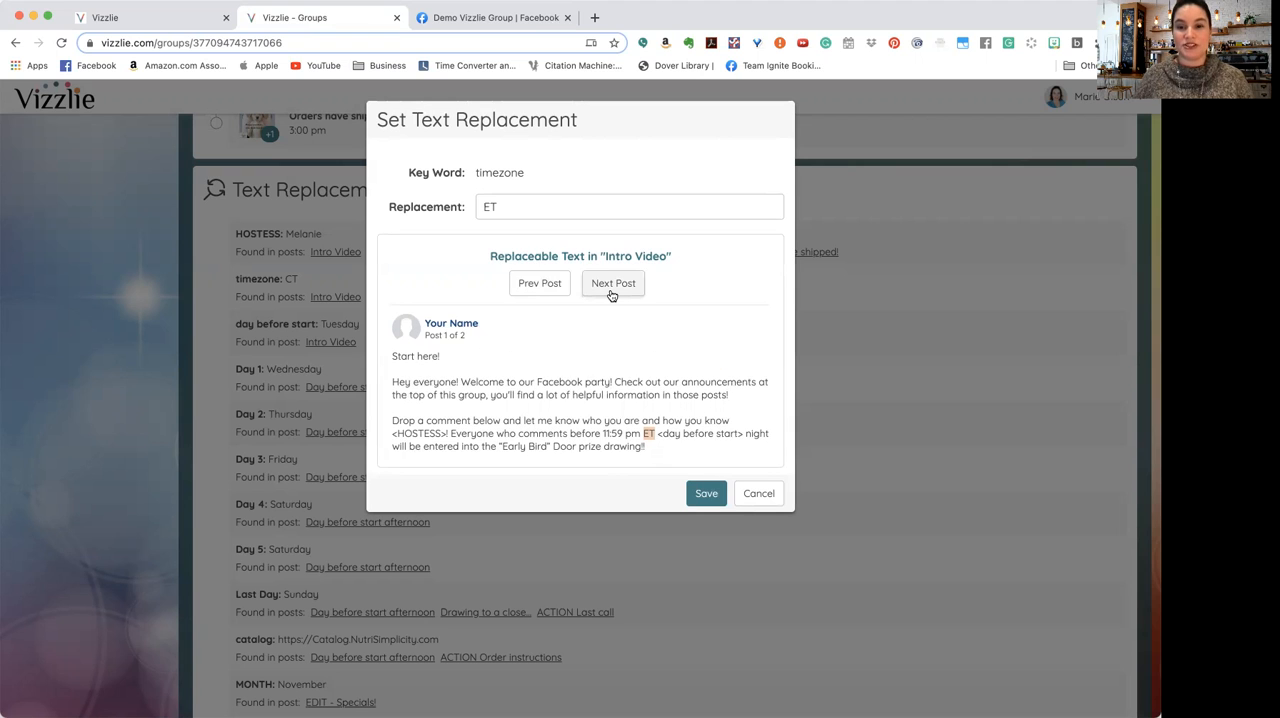
left_click(707, 494)
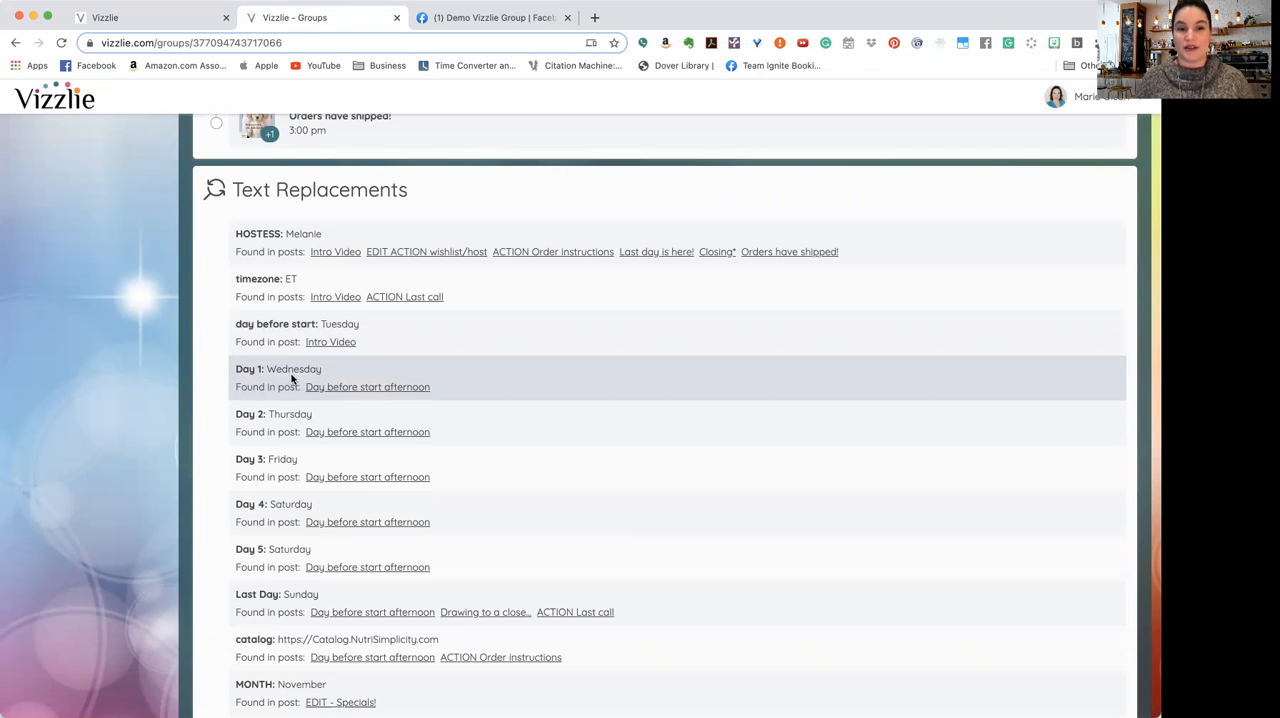
Step: Change the "day before start" text replacement to Thursday and save it
left_click(337, 324)
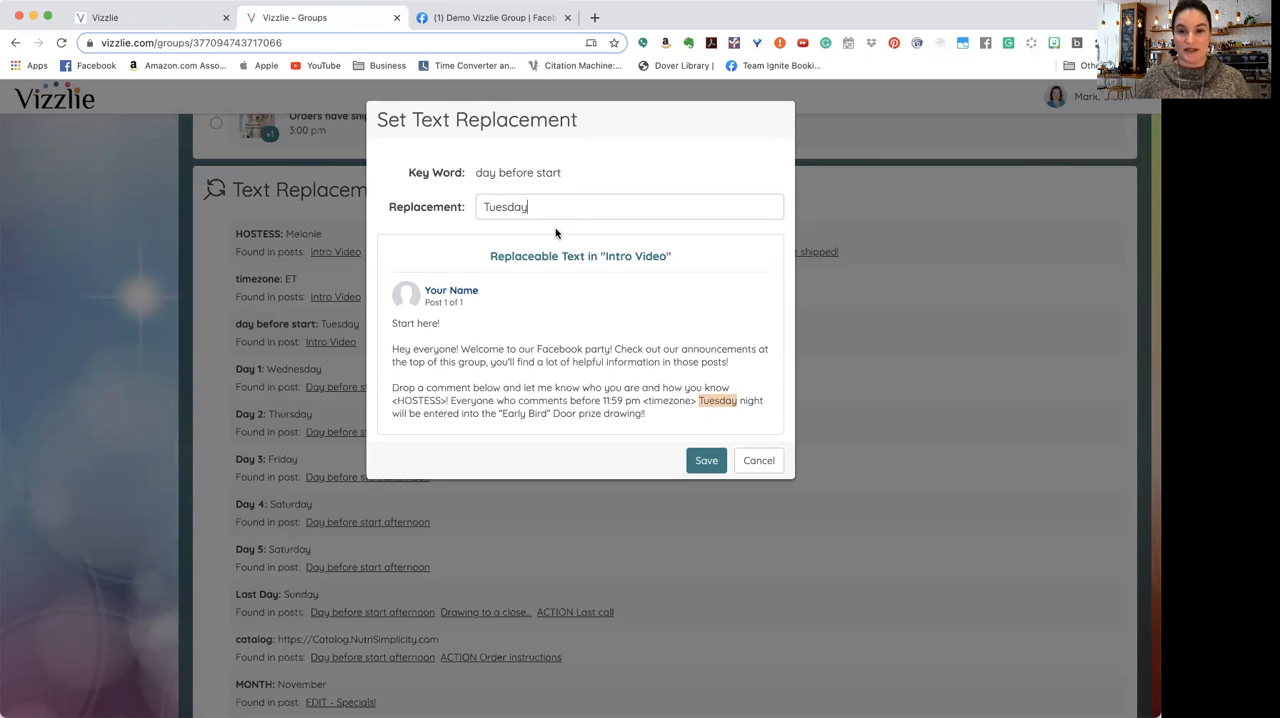
key("super+a")
type("Thrusday")
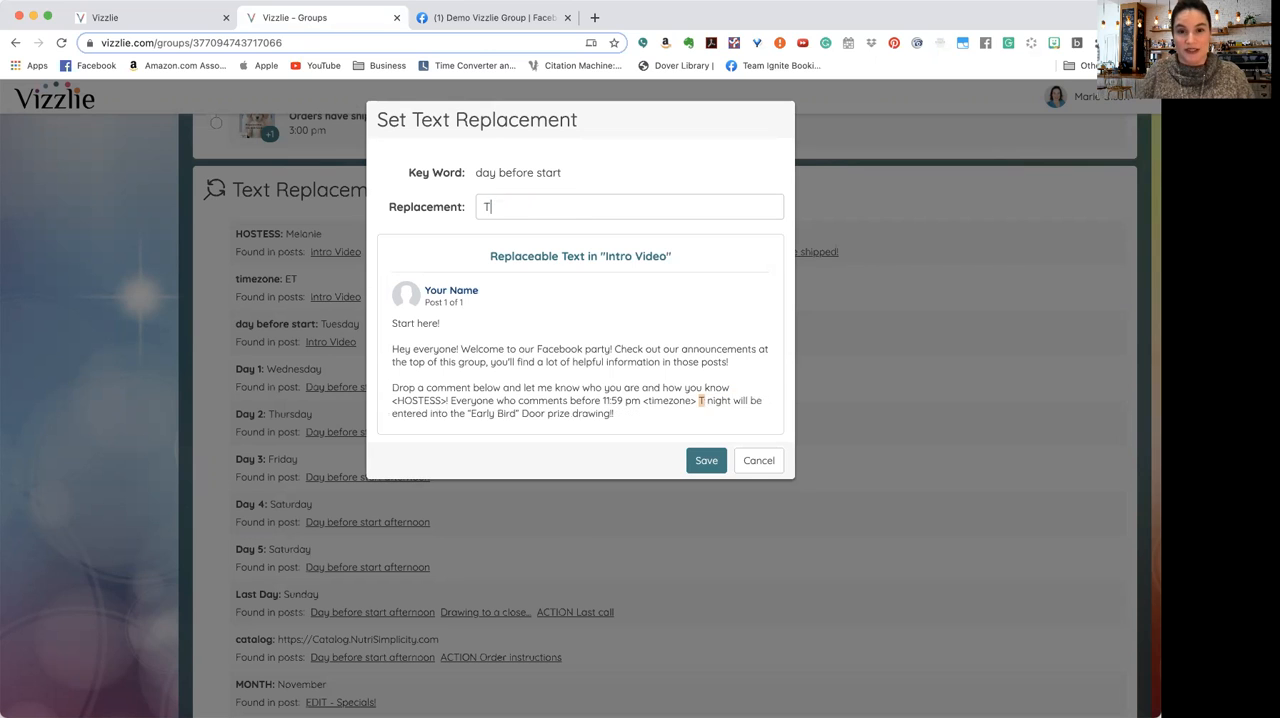
key("BackSpace")
key("BackSpace")
key("BackSpace")
key("BackSpace")
key("BackSpace")
key("BackSpace")
type("ursday")
left_click(706, 460)
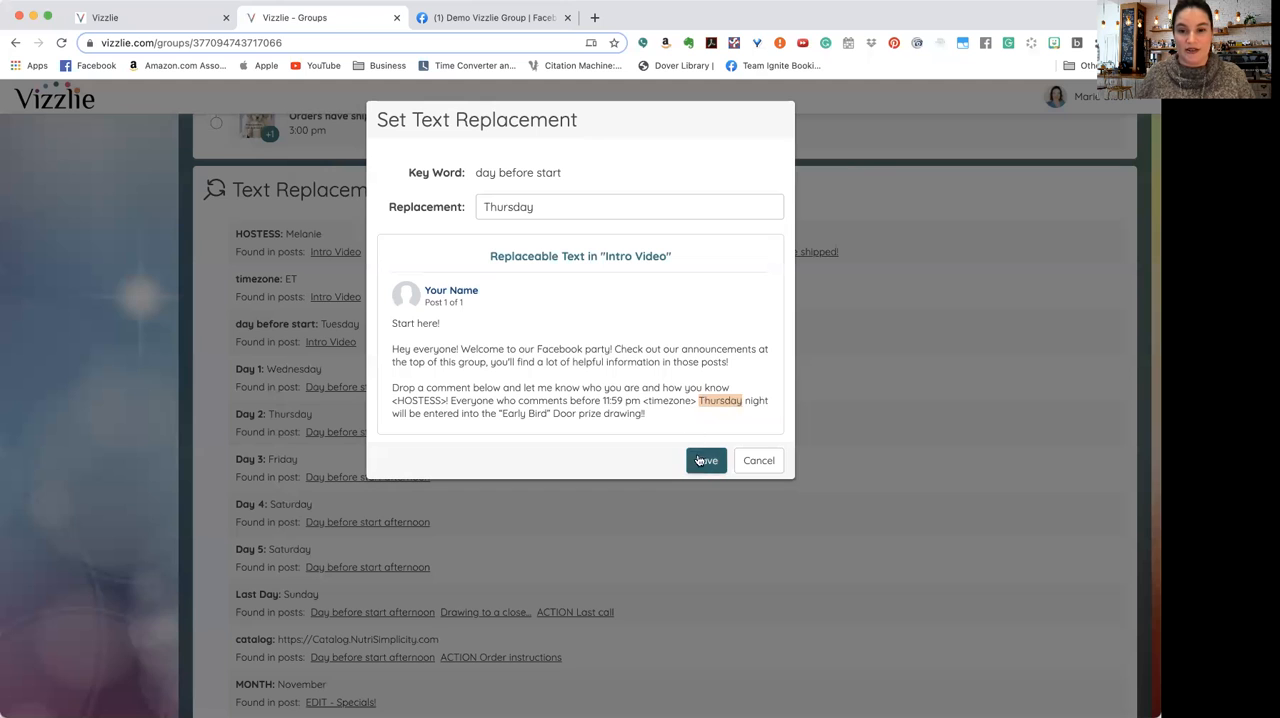
Step: Replace the Day 1 keyword with Friday and save the text replacement
scroll(600, 415, "up", 2)
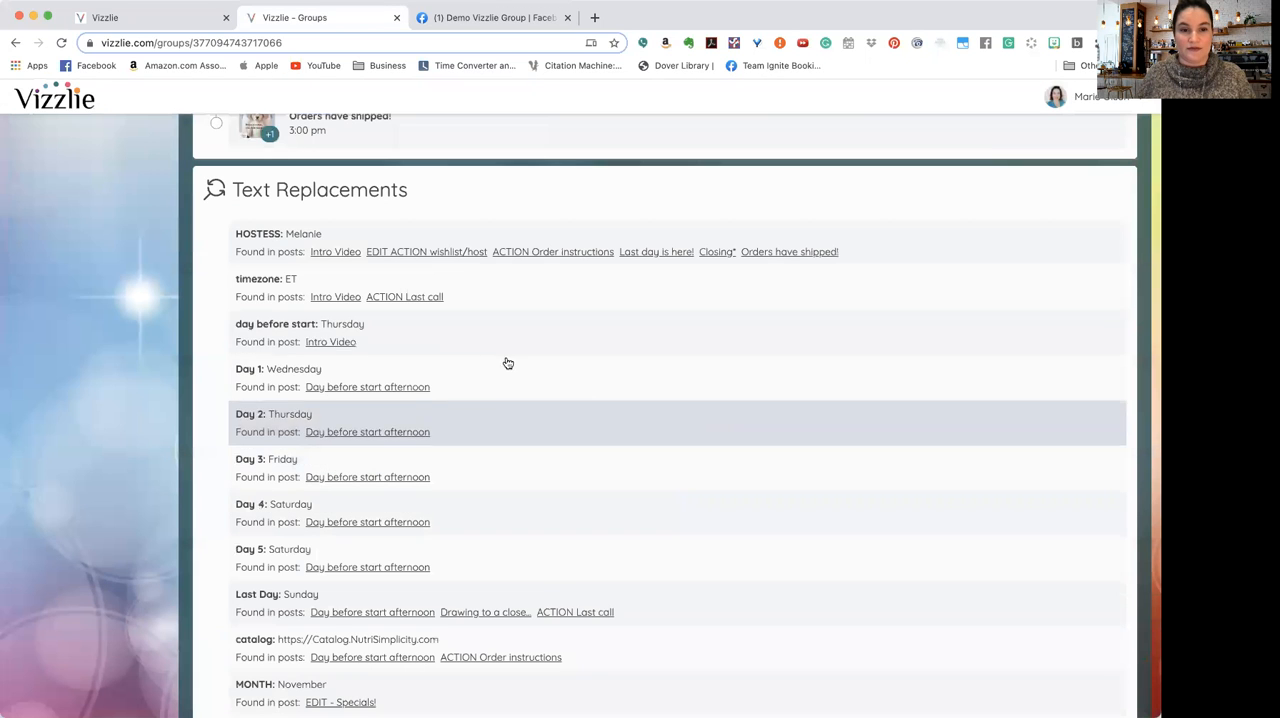
left_click(372, 379)
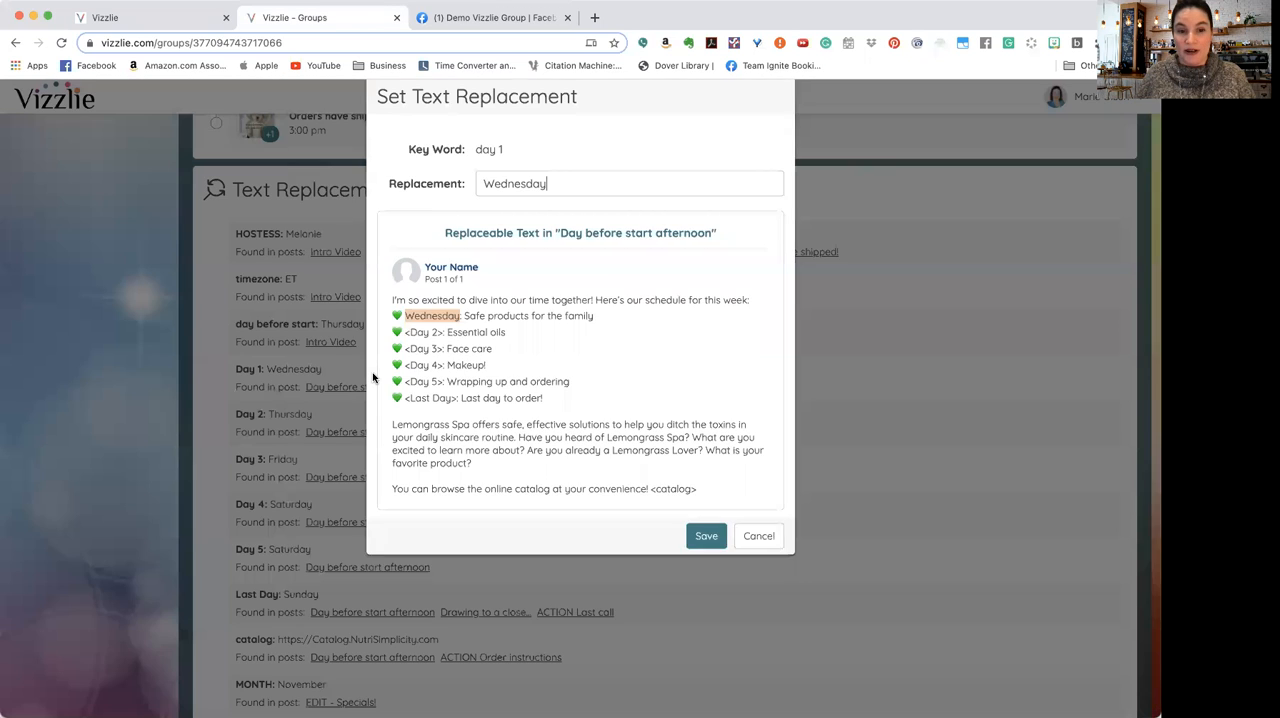
double_click(548, 206)
type("Friday")
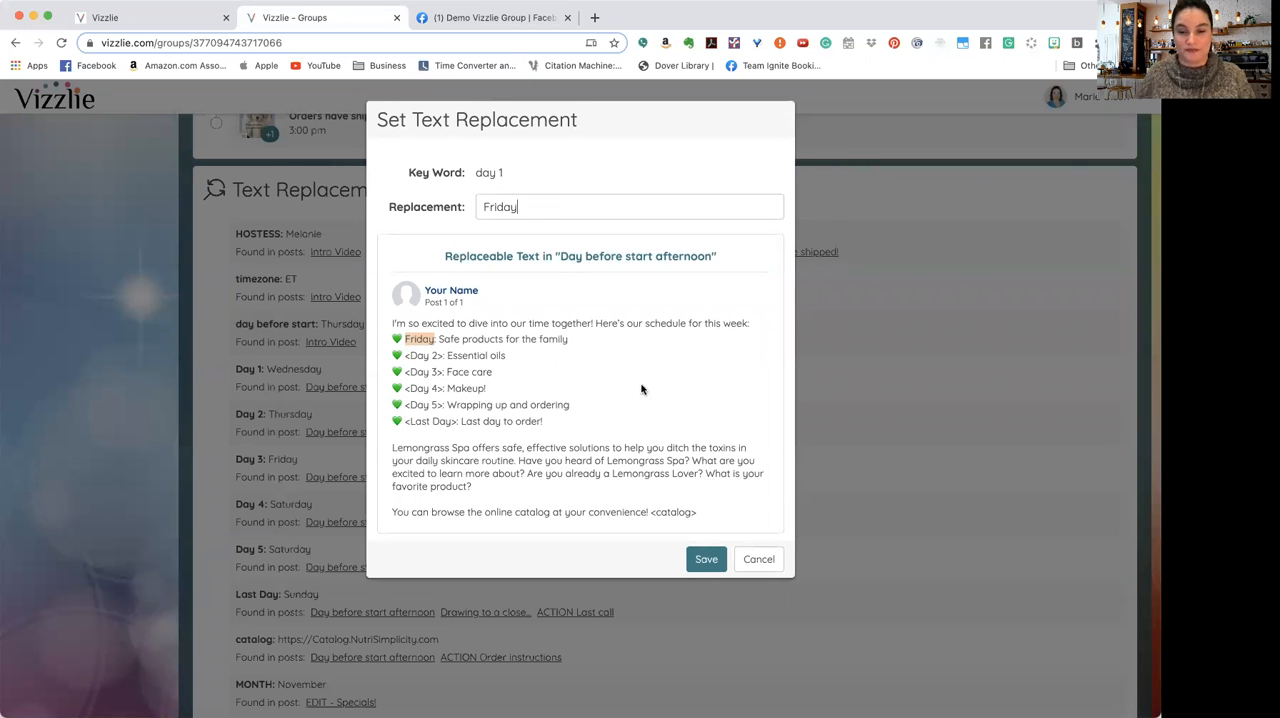
left_click(706, 559)
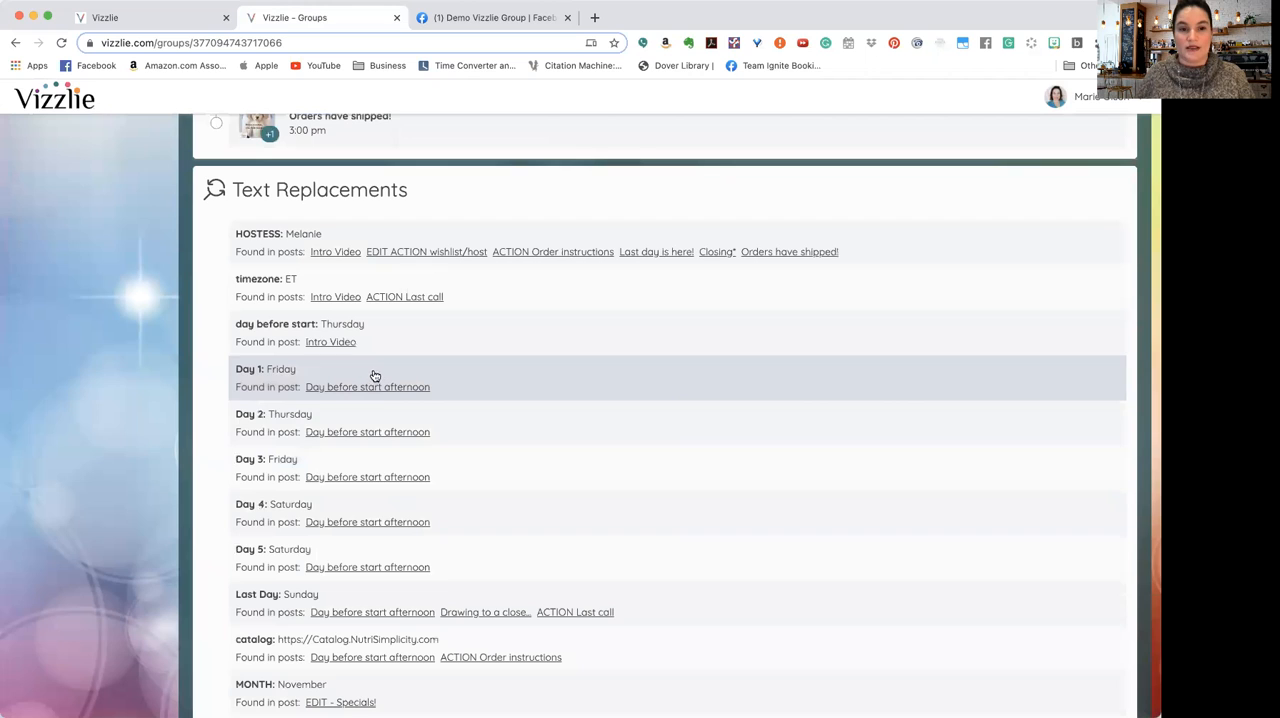
Step: Set the Day 2 text replacement to Saturday and save it
left_click(377, 424)
double_click(546, 207)
type("Saturday")
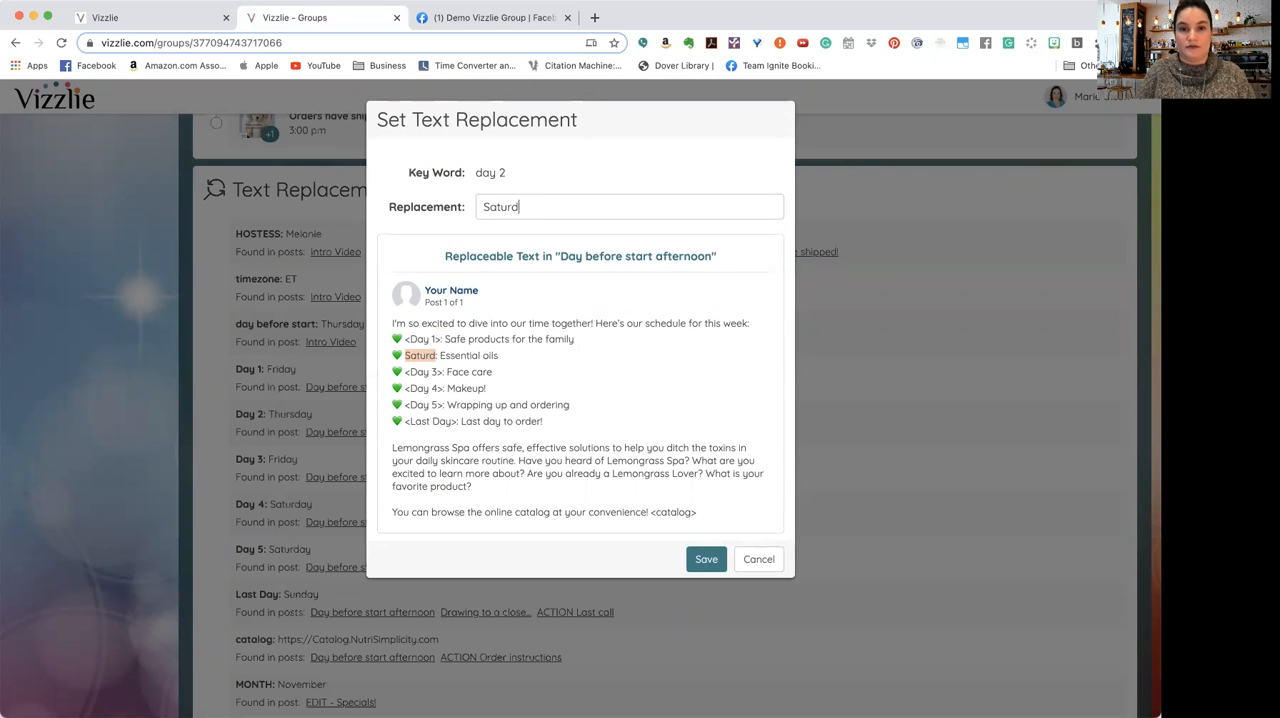
left_click(706, 557)
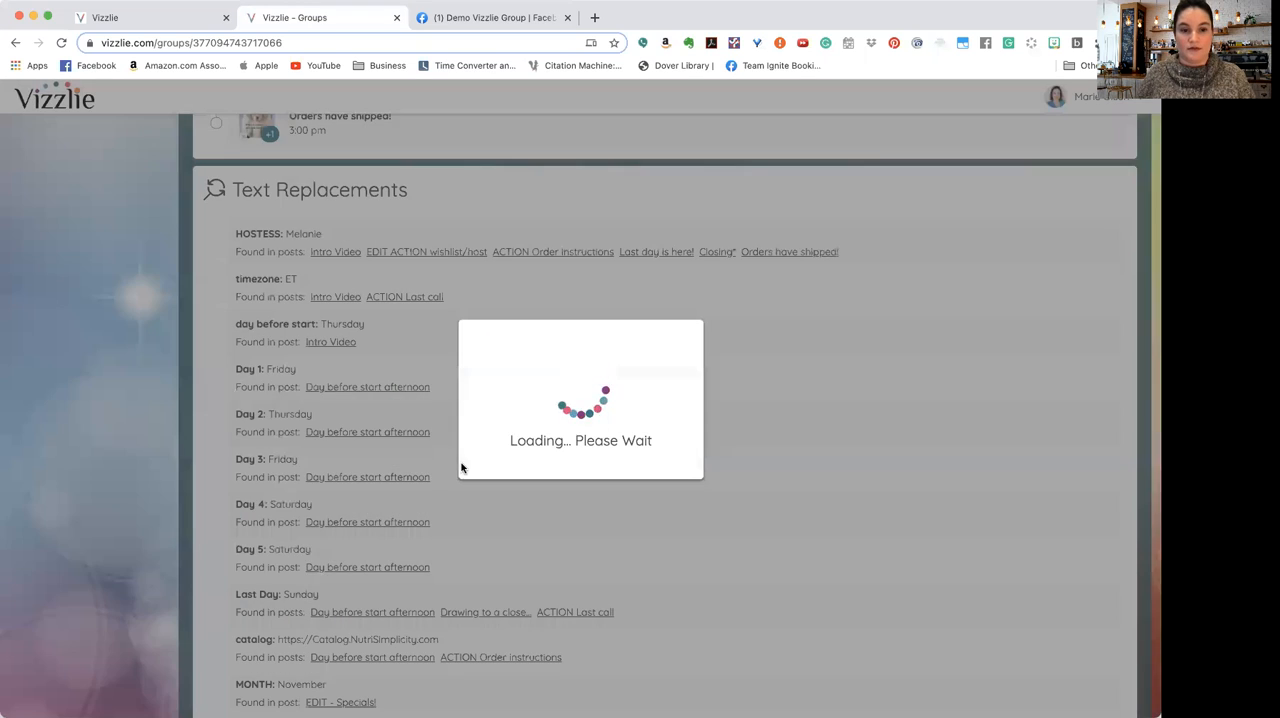
scroll(438, 465, "up", 3)
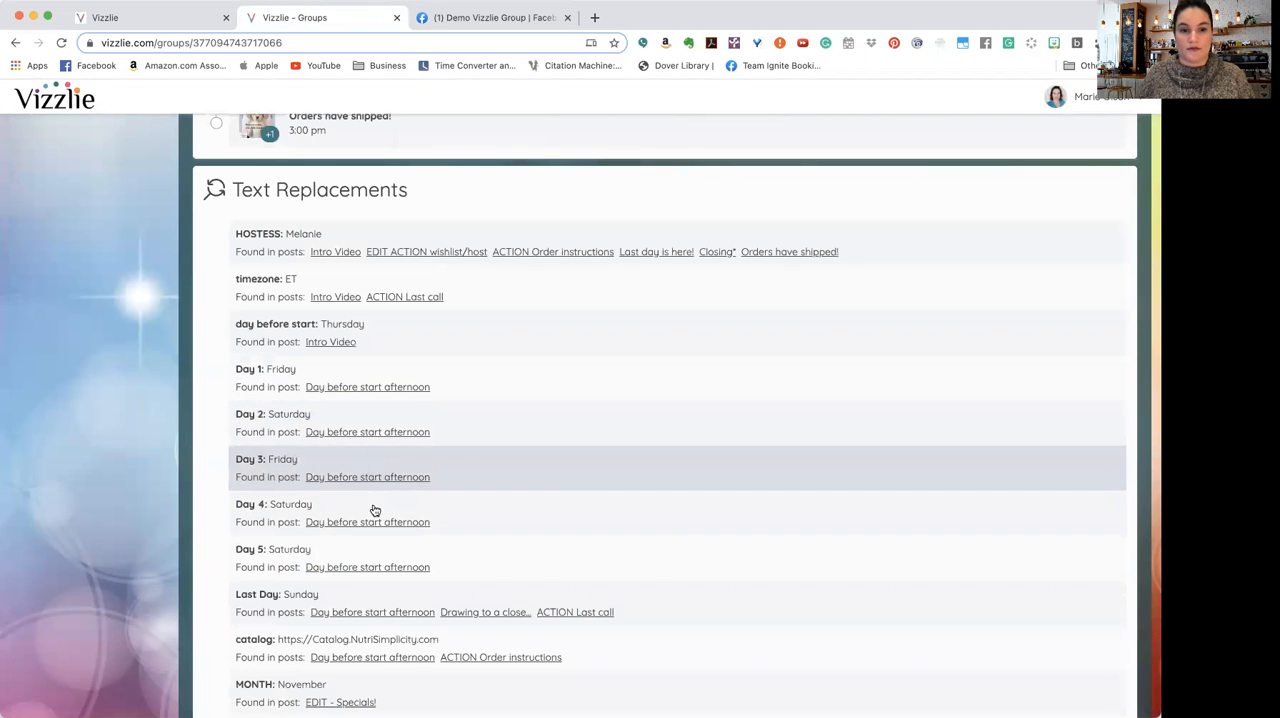
left_click(378, 508)
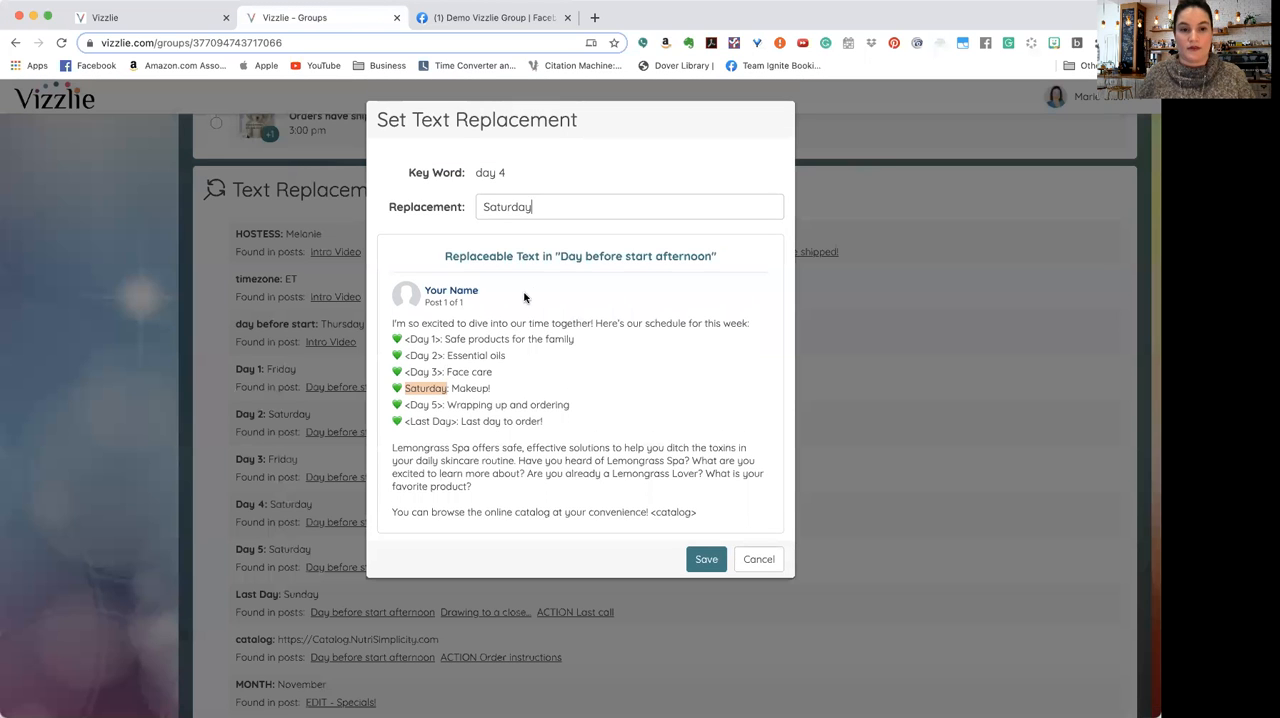
left_click(763, 559)
Step: Set the Day 3 text replacement to Sunday and save the change
left_click(380, 460)
double_click(543, 210)
type("Sunday")
left_click(699, 561)
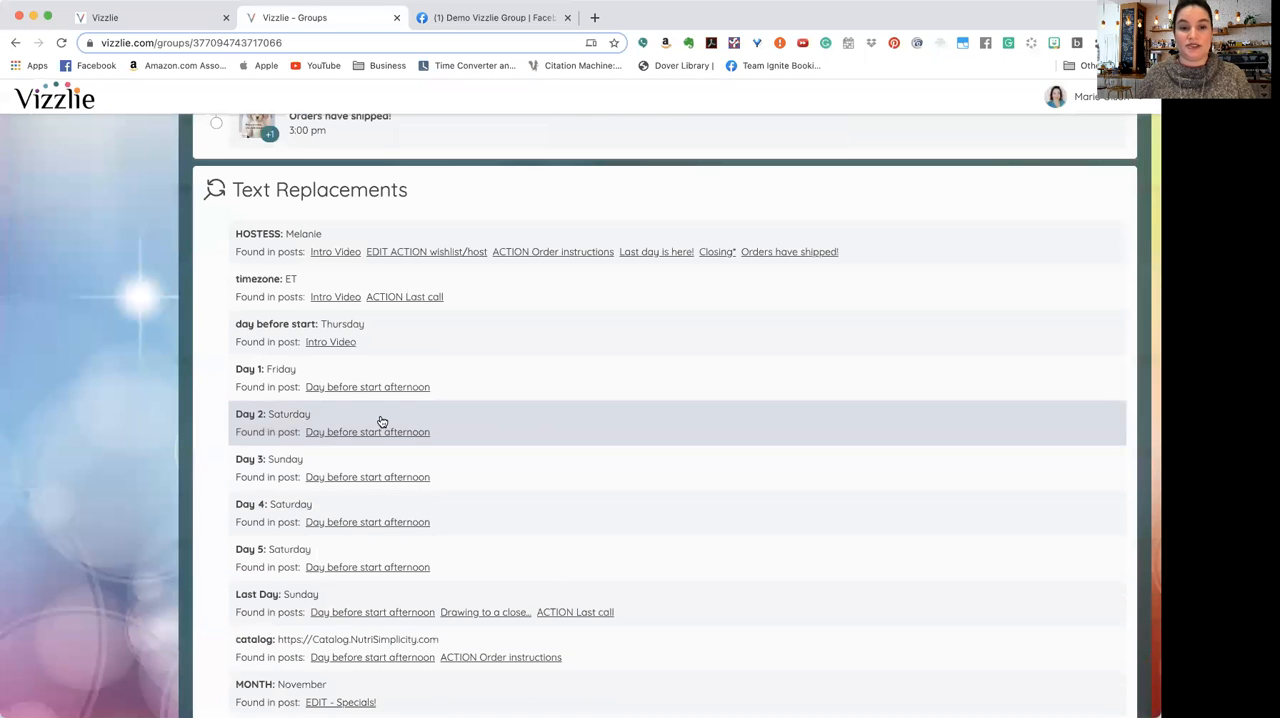
Step: Change the Day 4 text replacement to Monday and save it
left_click(341, 508)
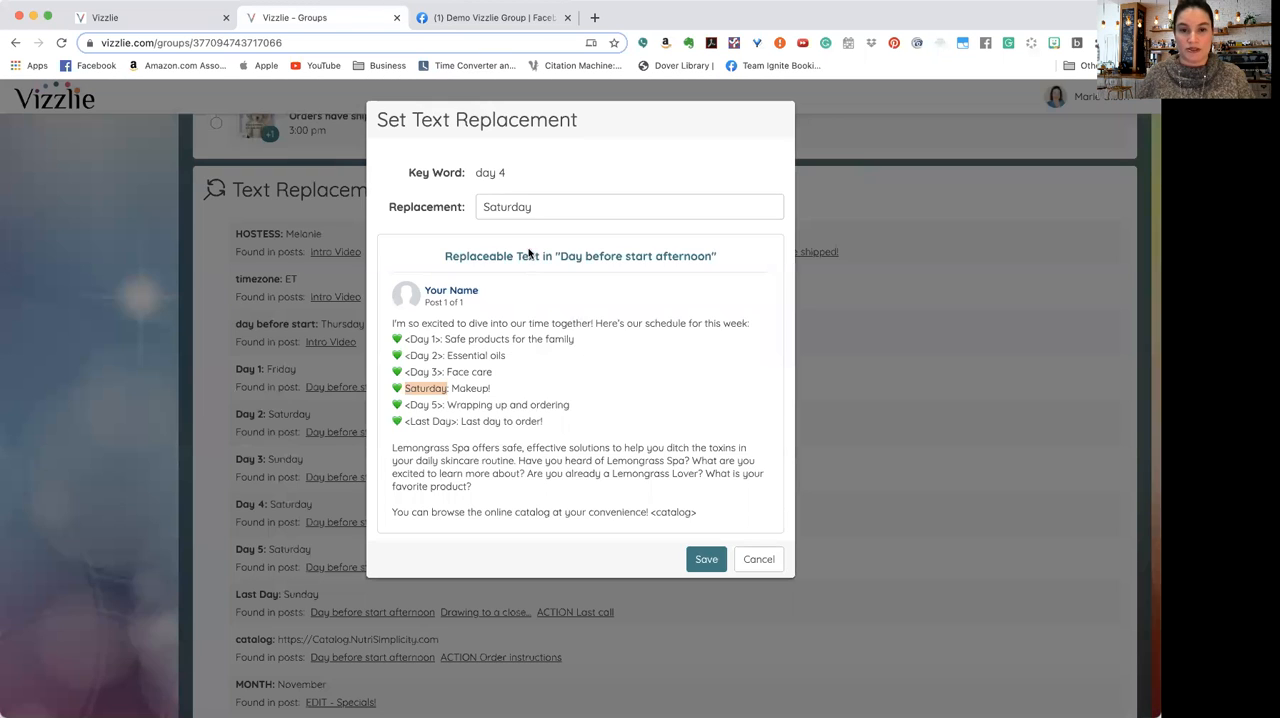
double_click(540, 200)
type("Monday")
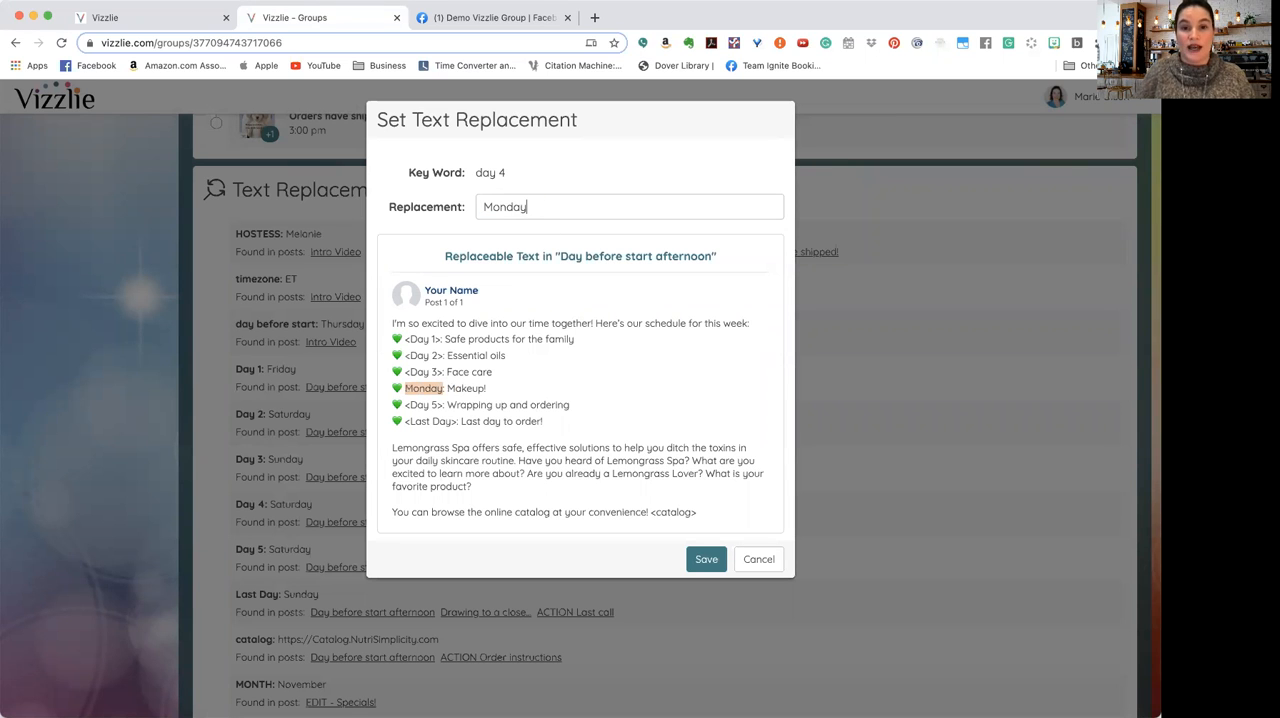
left_click(703, 560)
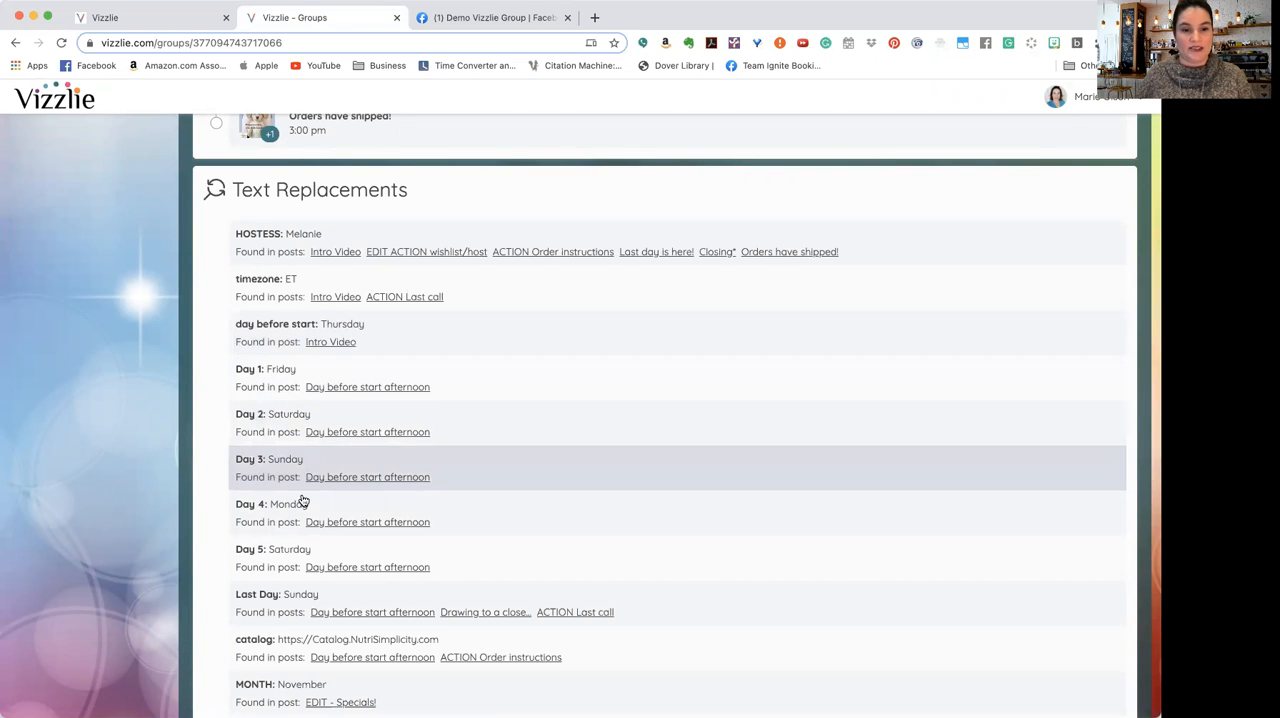
Step: Set the replacement text for the Day 5 keyword to Tuesday and save it
left_click(309, 551)
double_click(551, 207)
type("Tuesday")
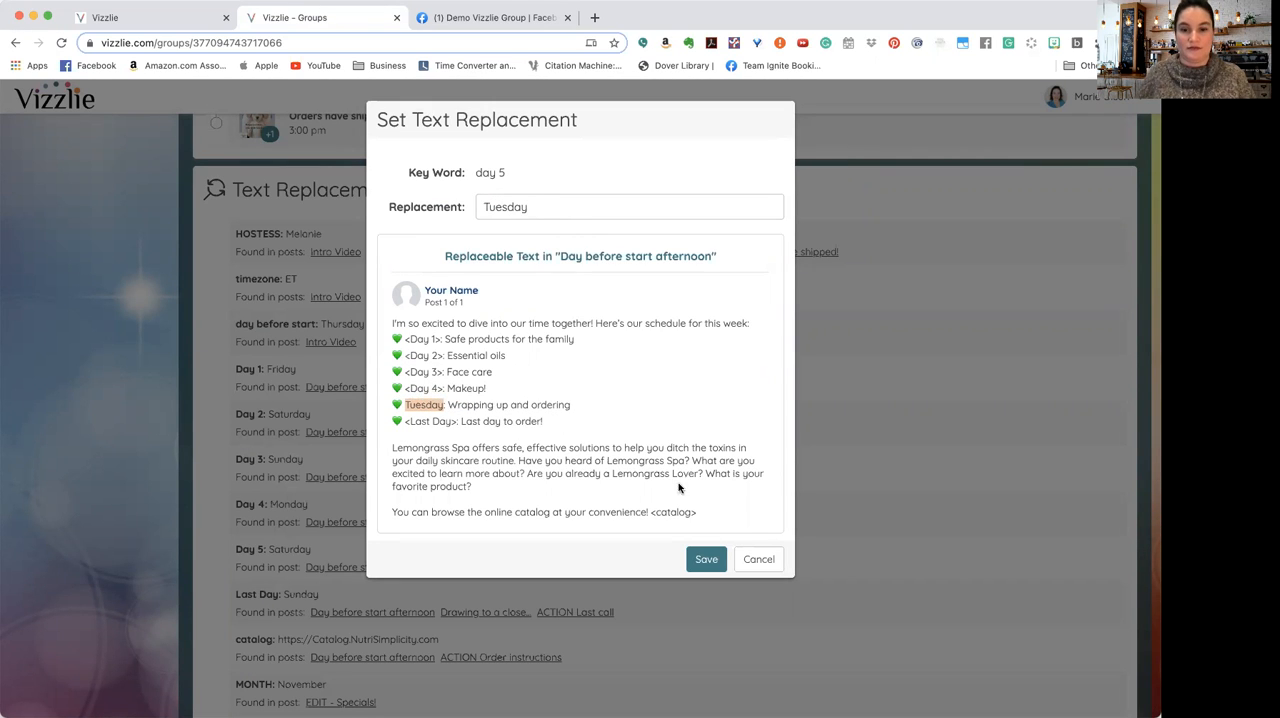
left_click(706, 562)
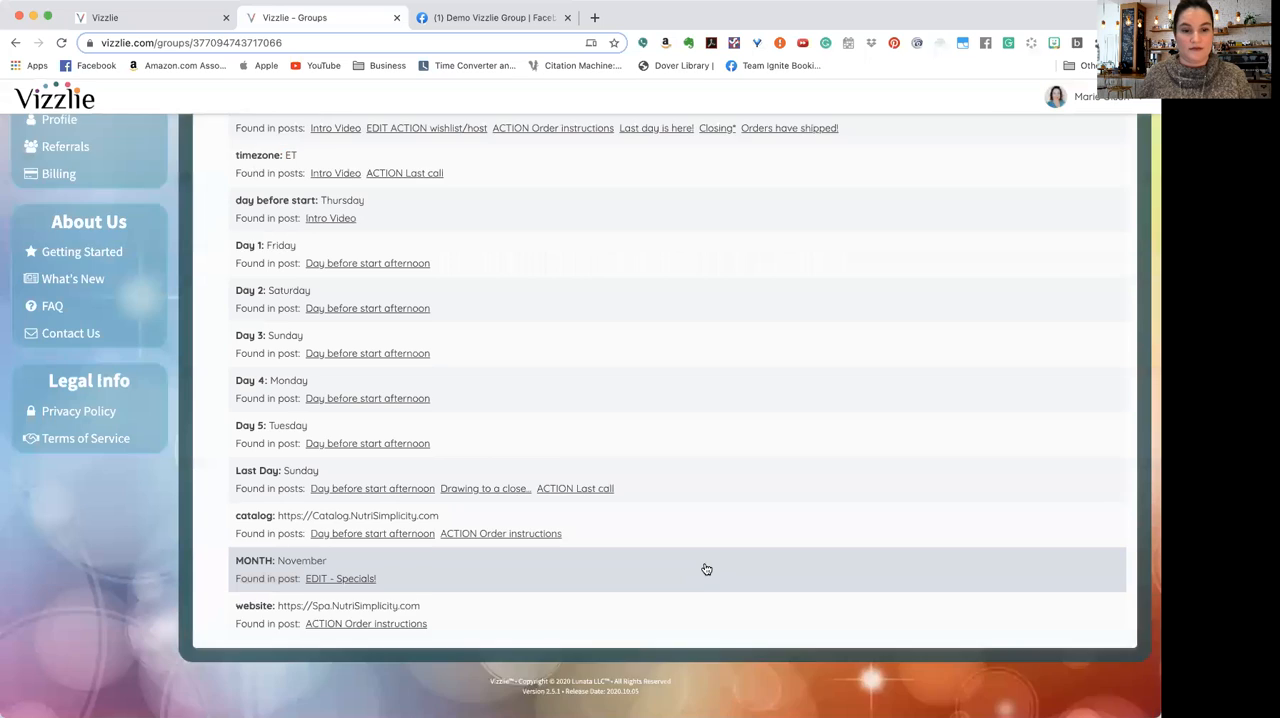
Step: Set the Last Day text replacement to Wednesday and save it
scroll(700, 565, "up", 2)
scroll(523, 500, "down", 1)
left_click(387, 555)
double_click(573, 203)
type("Wednesday")
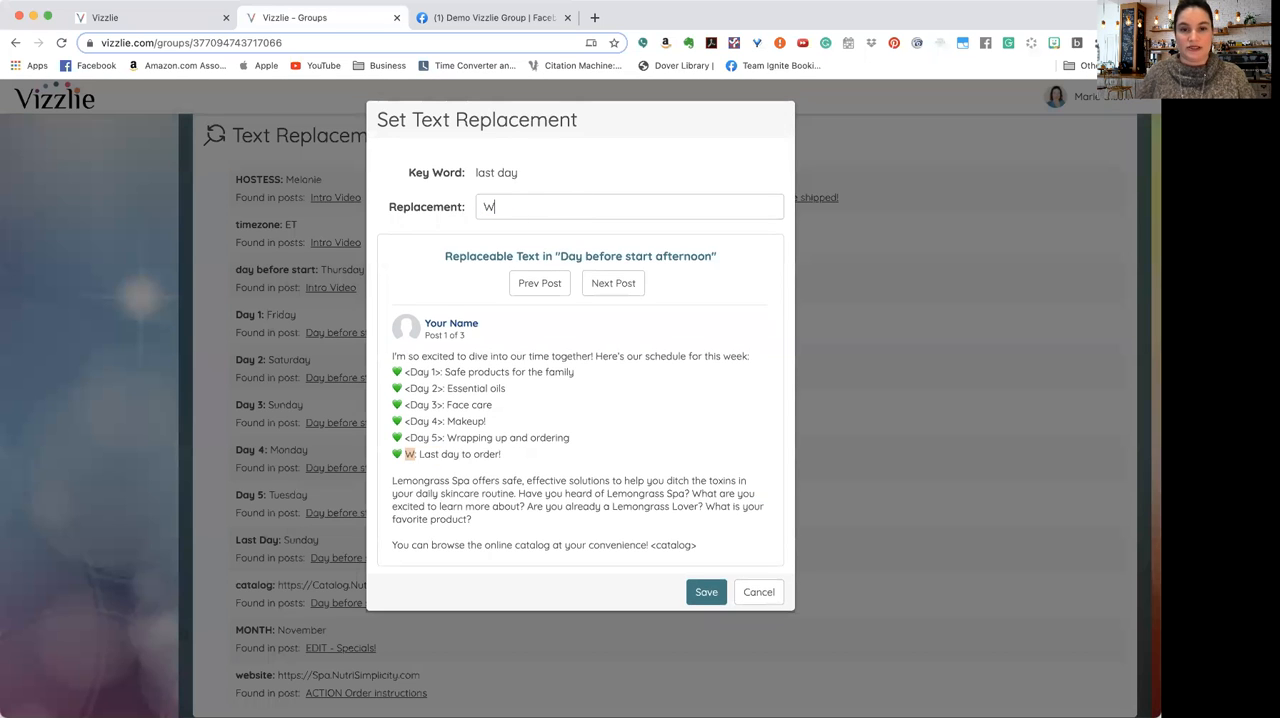
left_click(707, 592)
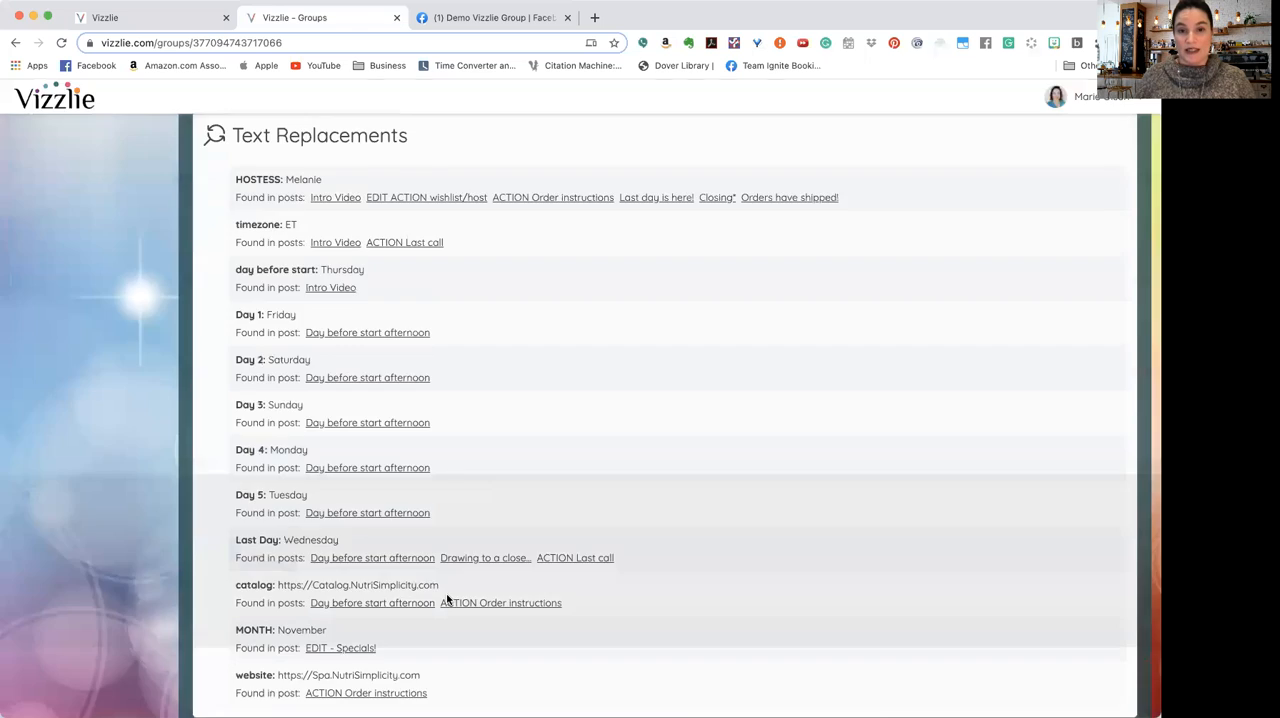
Step: Check how the catalog, month and website text replacements read in the posts that use them
left_click(450, 601)
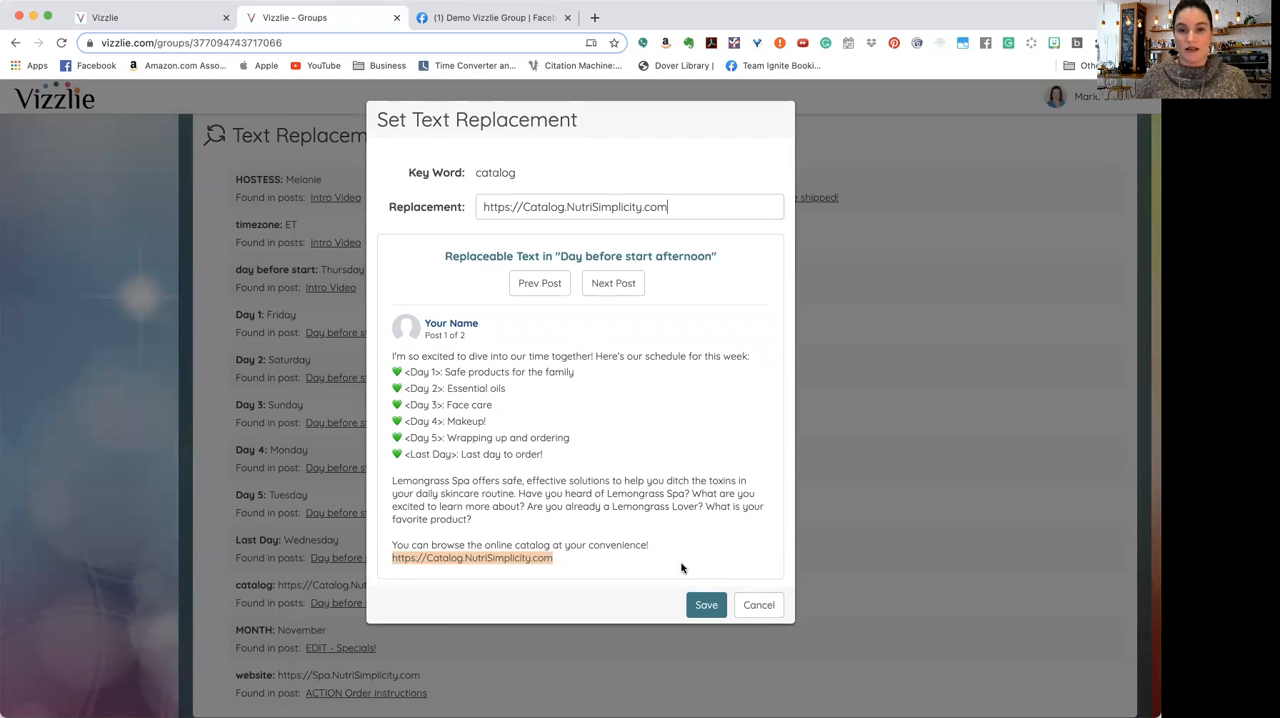
left_click(610, 287)
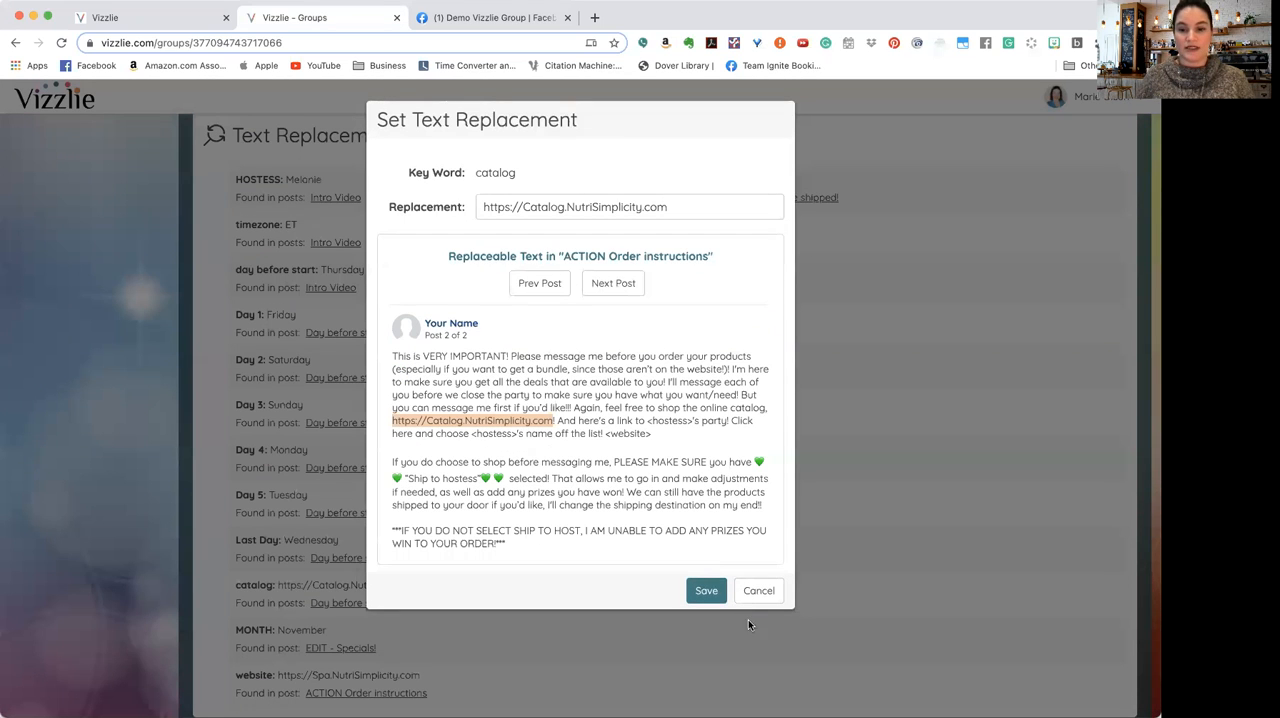
left_click(758, 590)
scroll(500, 590, "down", 2)
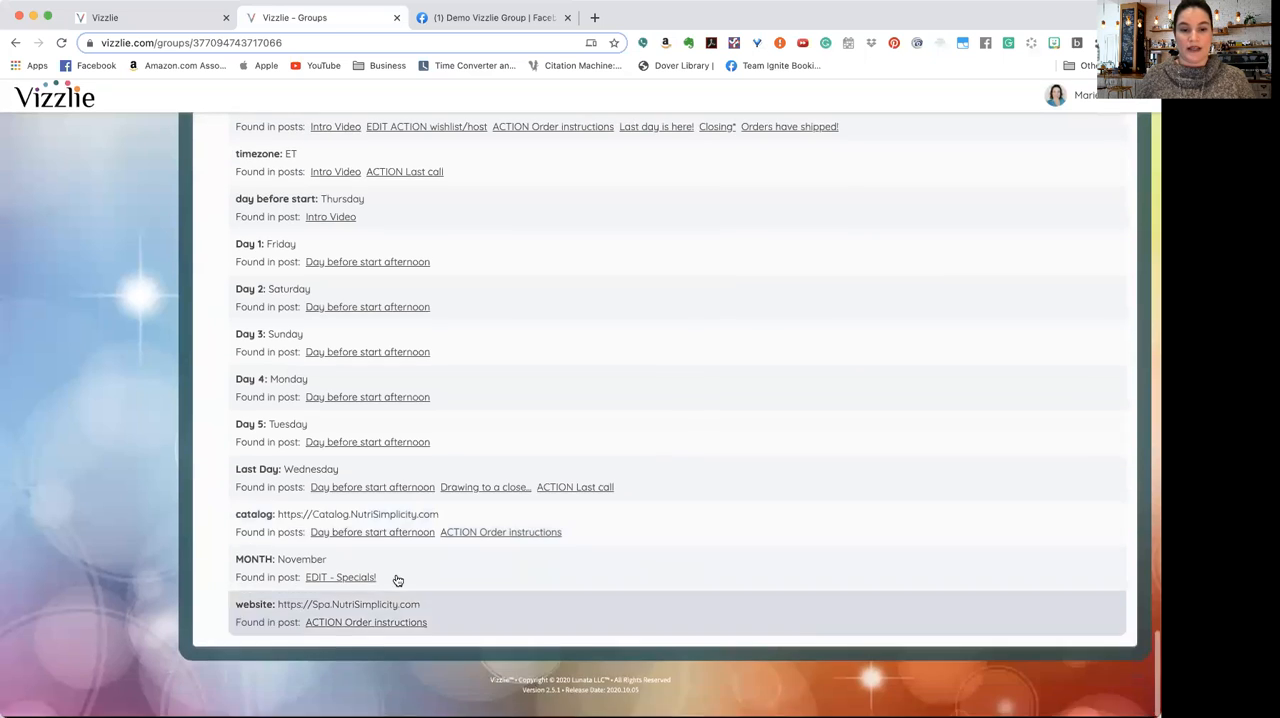
left_click(357, 571)
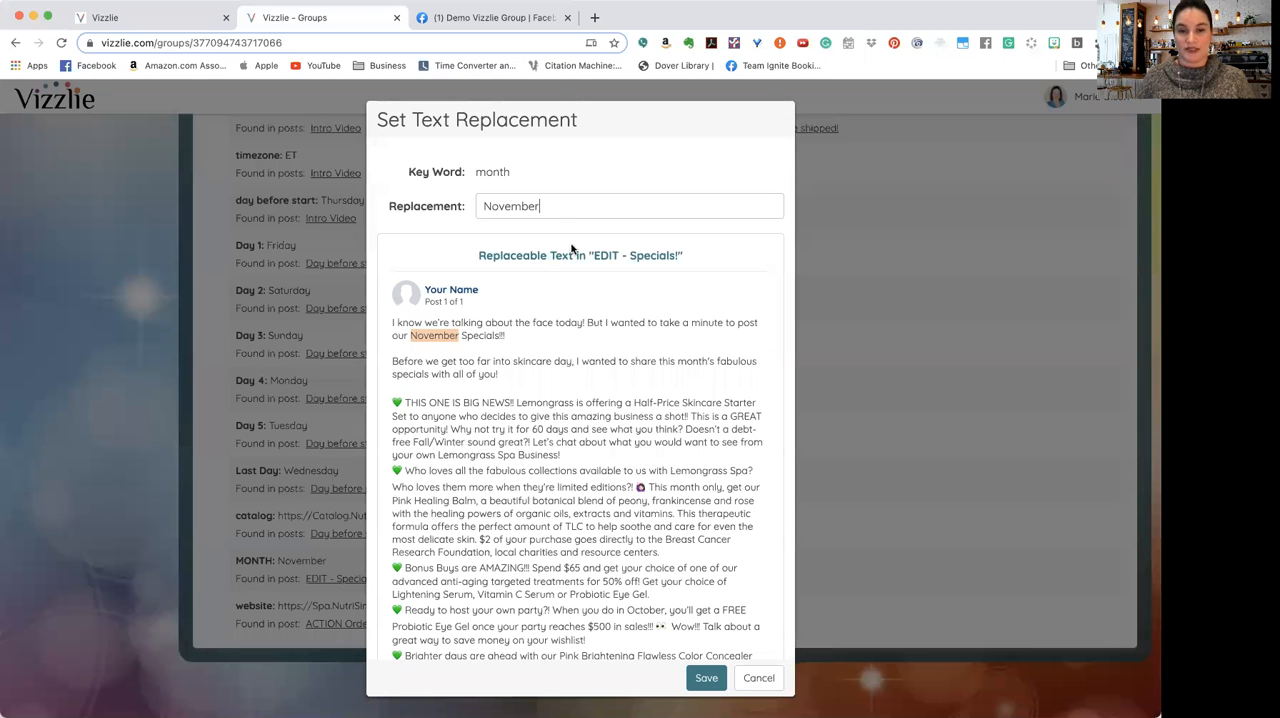
left_click(768, 680)
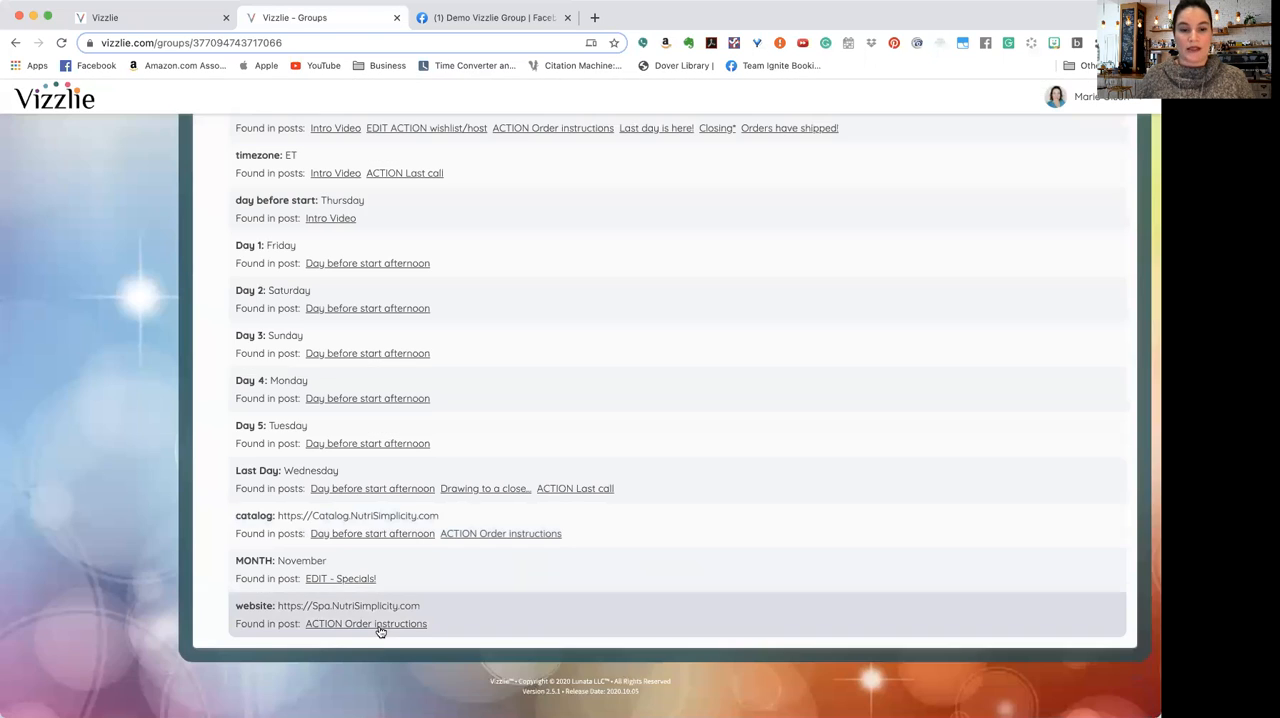
left_click(370, 620)
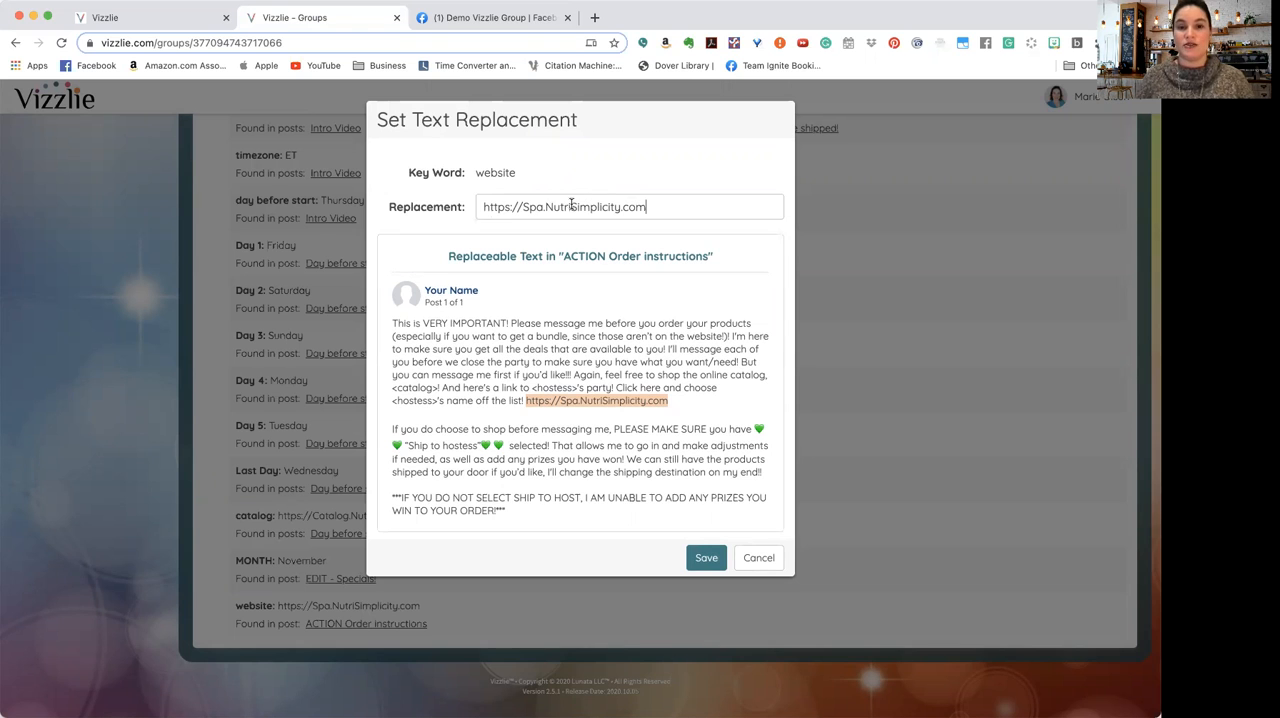
left_click(766, 565)
Step: Turn on automated posting for the Demo Vizzlie Group and confirm resuming the automated posts
scroll(670, 458, "up", 3)
scroll(672, 460, "up", 15)
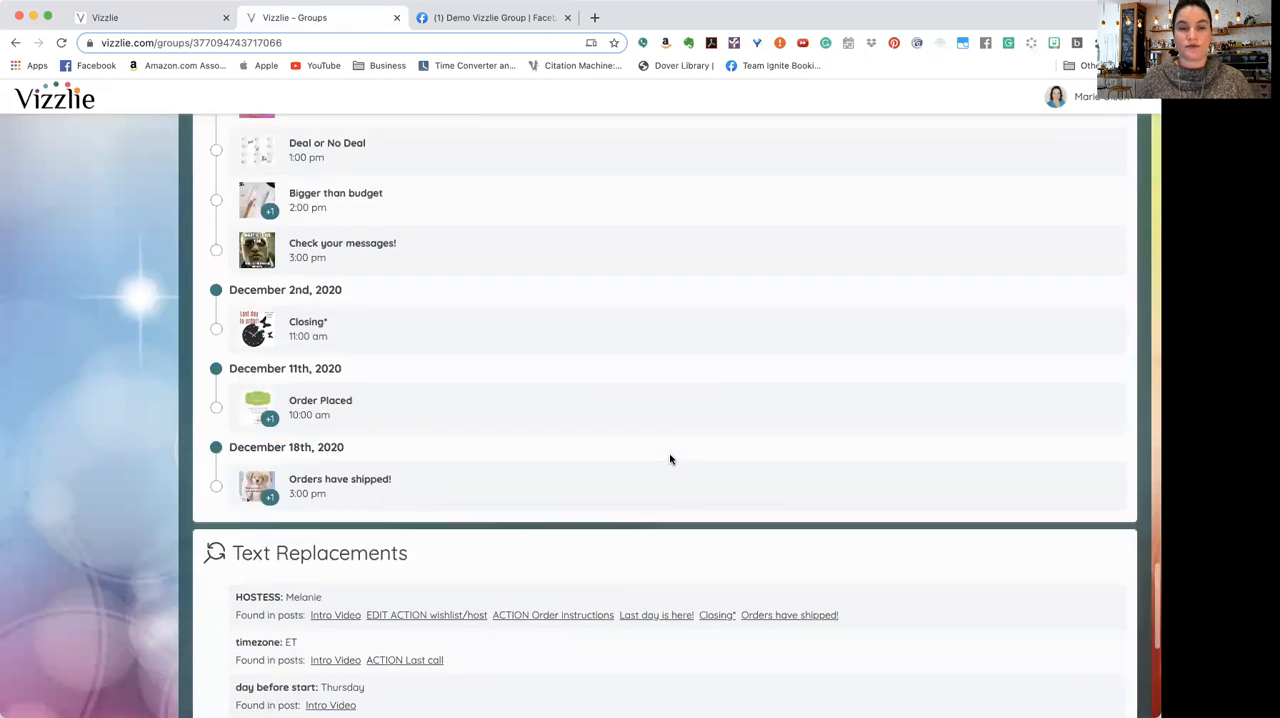
scroll(672, 460, "up", 20)
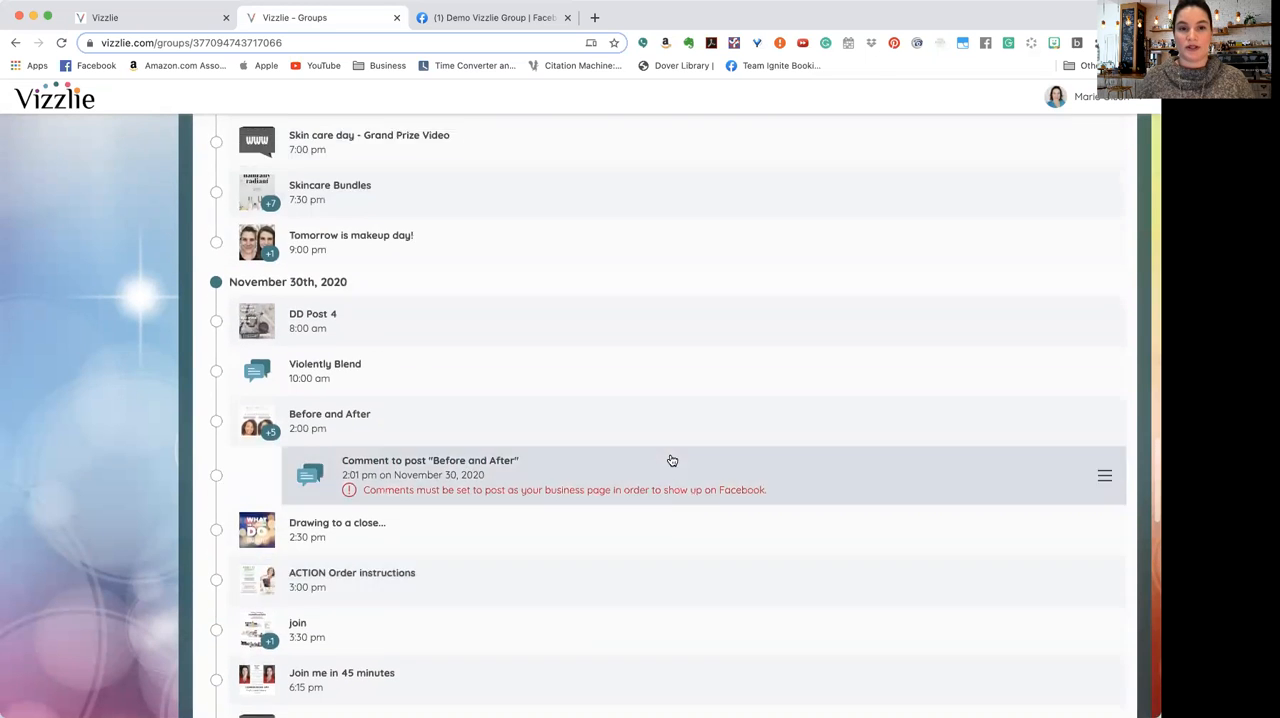
scroll(672, 460, "up", 5)
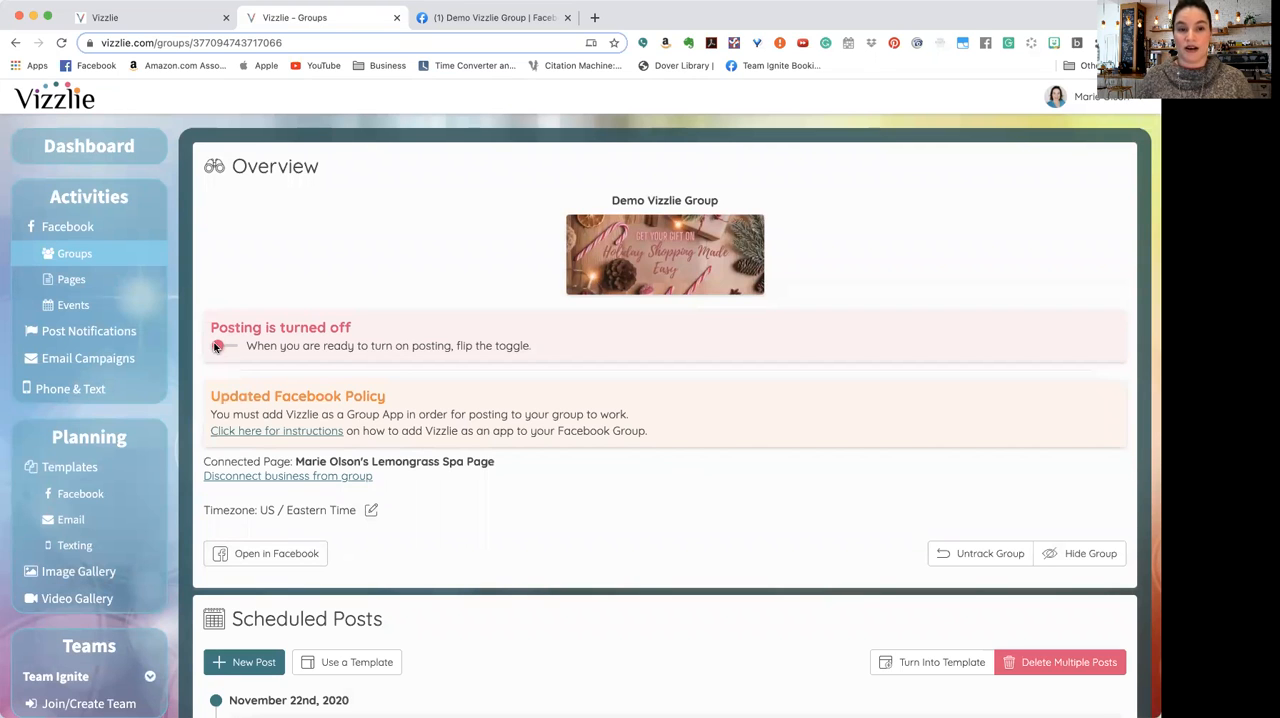
left_click(221, 346)
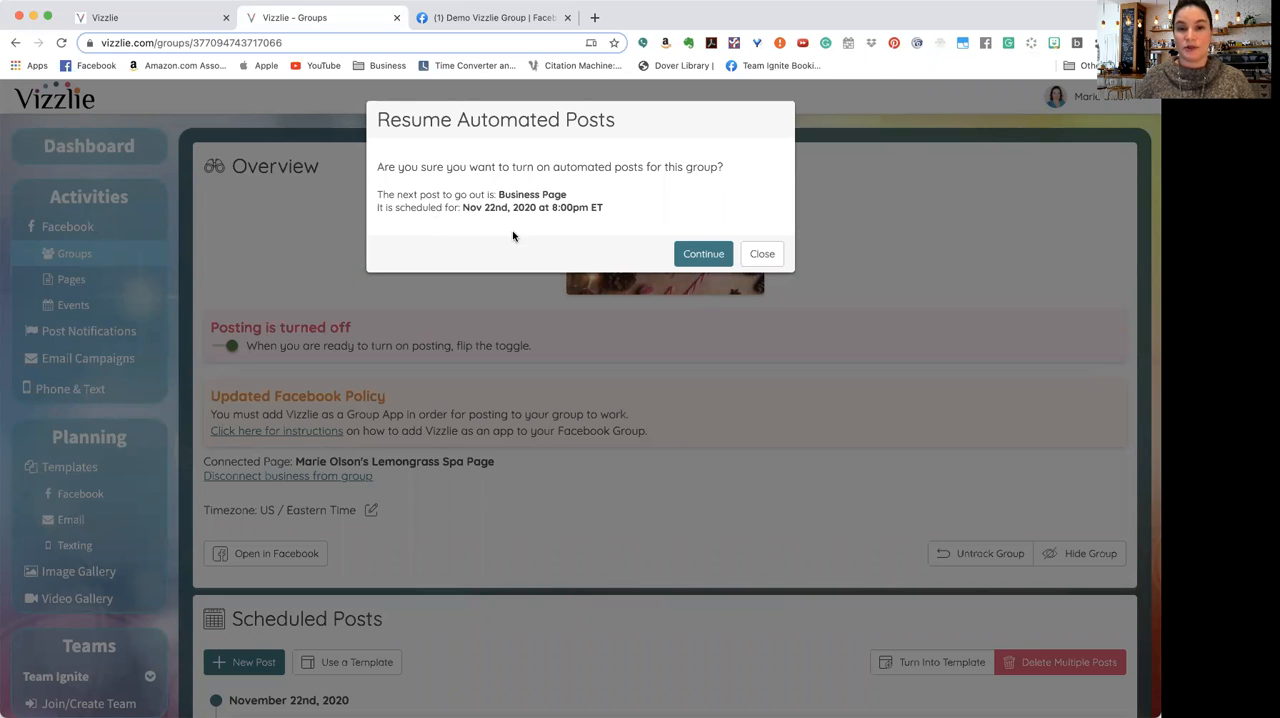
left_click(692, 257)
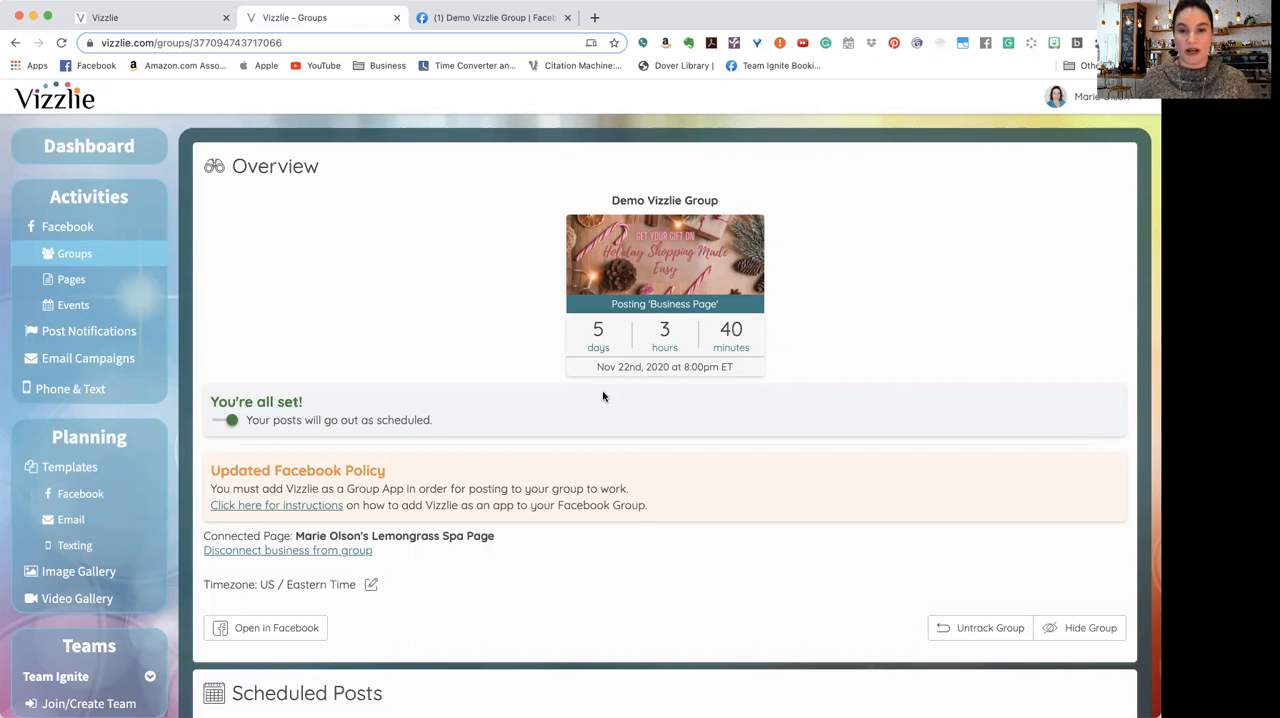
Step: Start hurrying the Business Page scheduled post and set the amount to 7 days
scroll(602, 396, "down", 5)
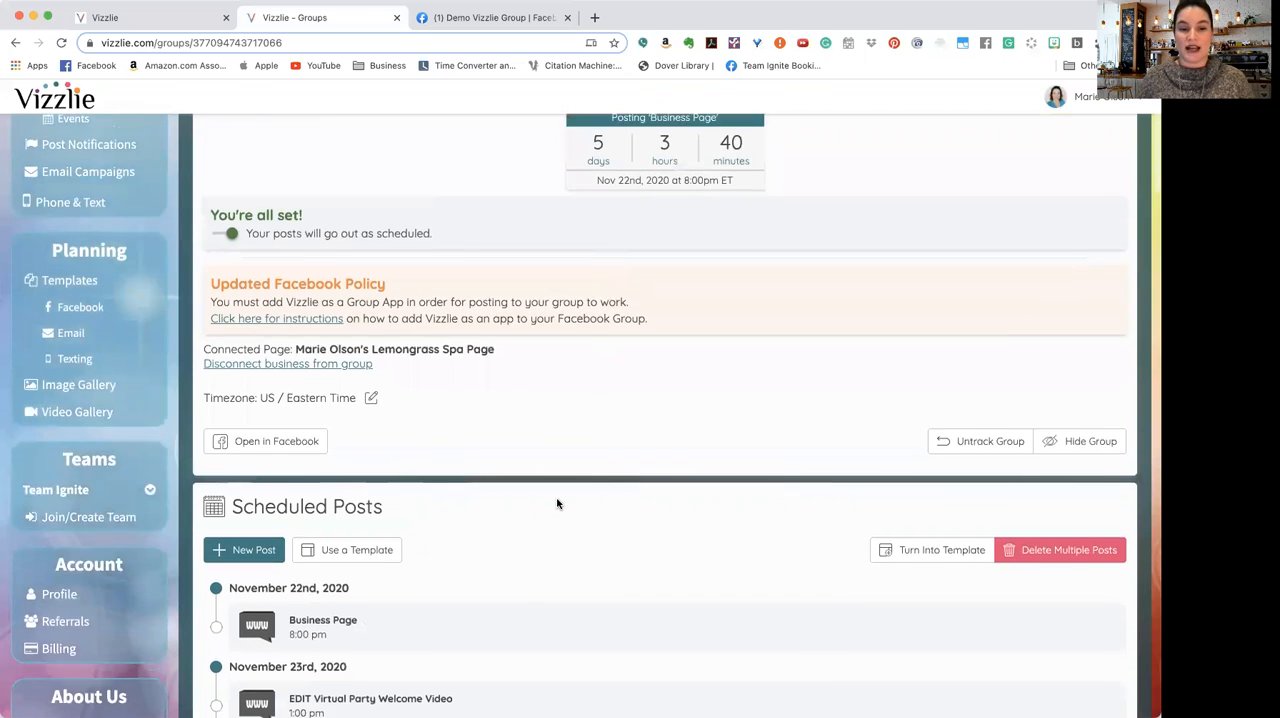
scroll(558, 504, "down", 6)
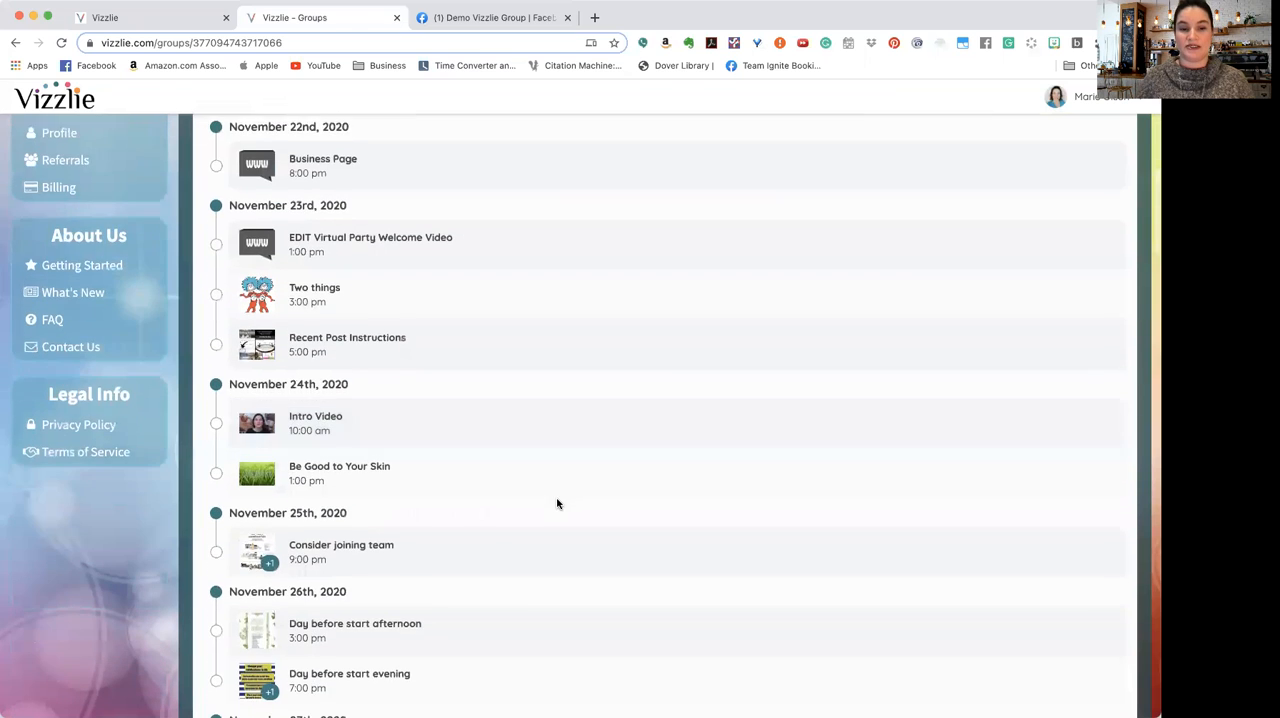
scroll(558, 504, "down", 2)
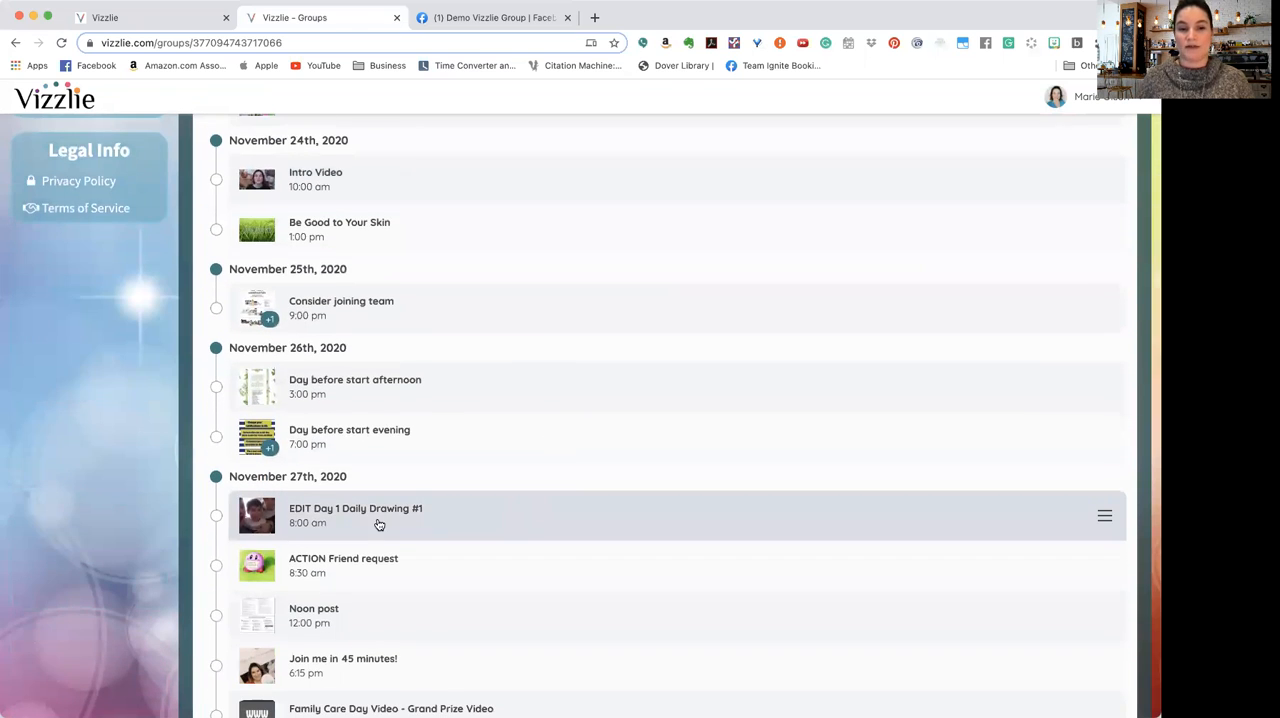
scroll(380, 530, "up", 4)
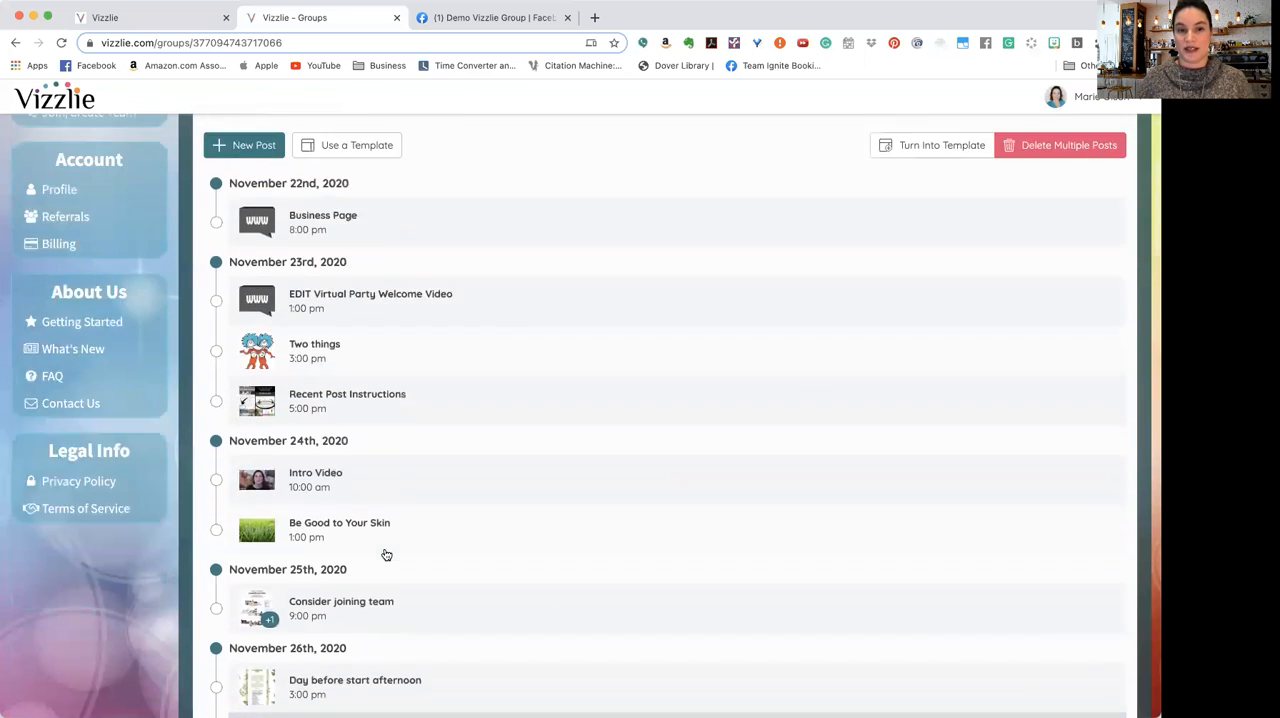
scroll(386, 554, "up", 3)
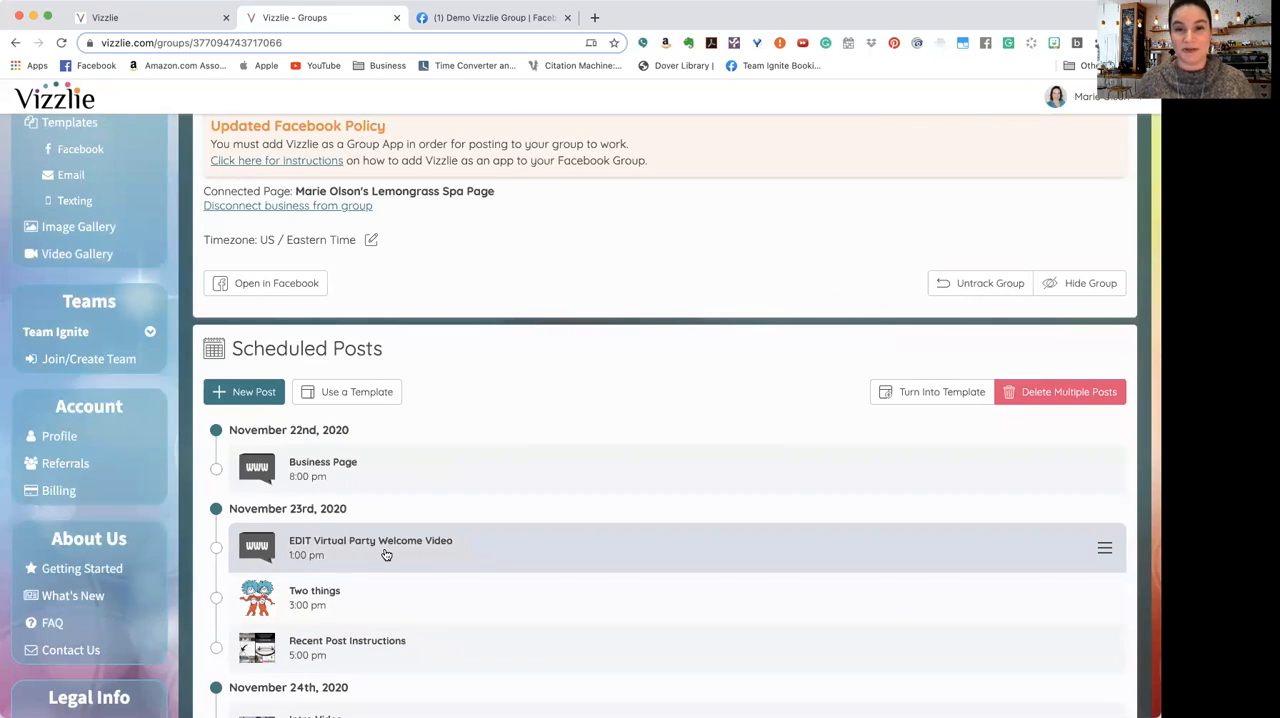
left_click(356, 465)
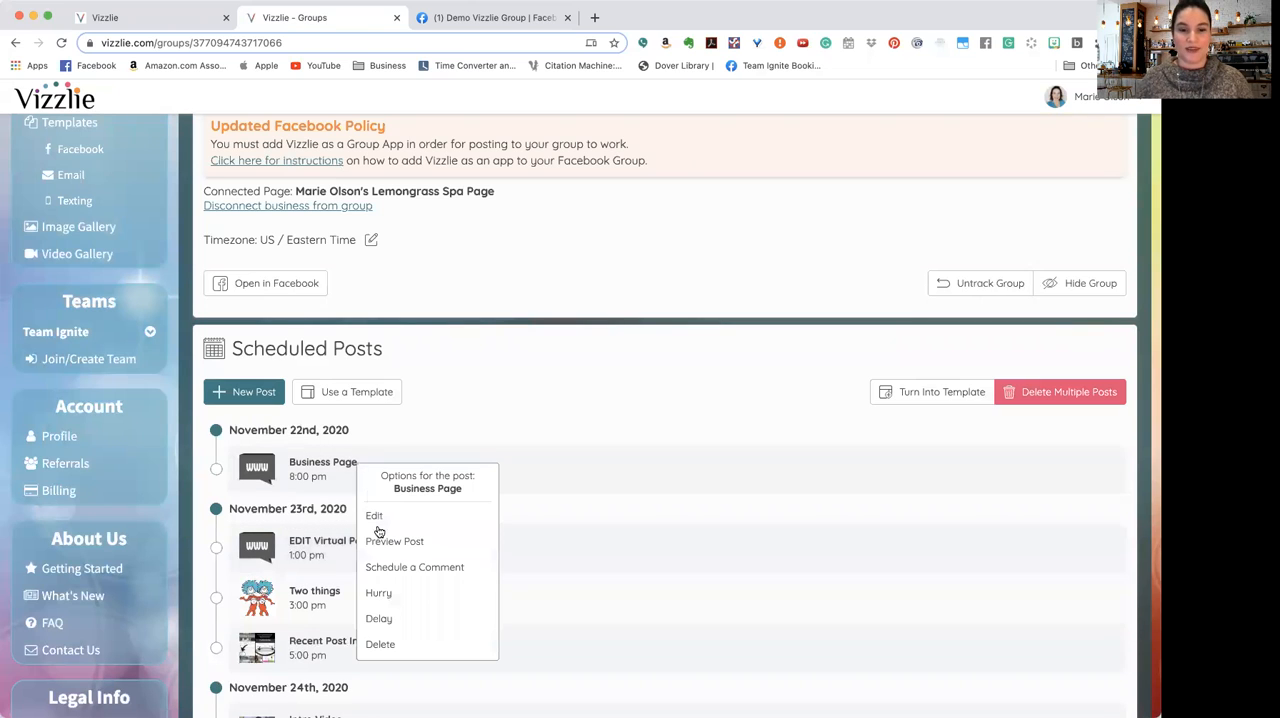
left_click(400, 593)
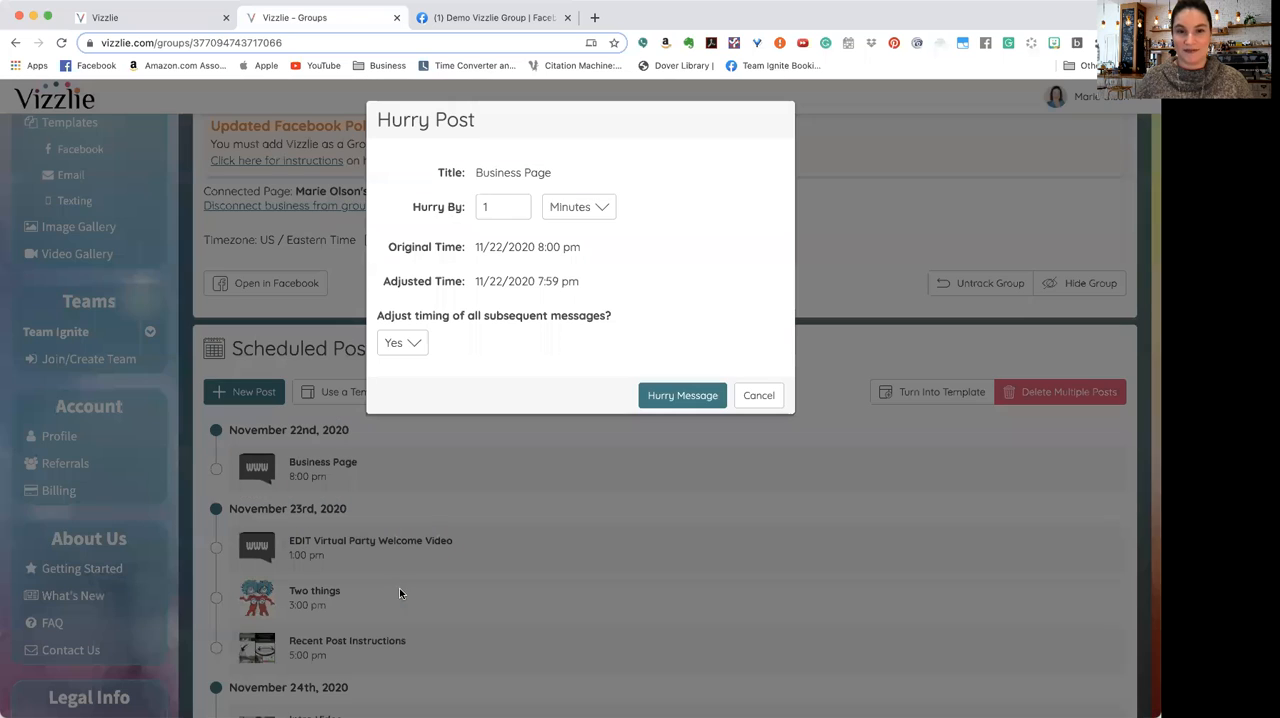
left_click(517, 203)
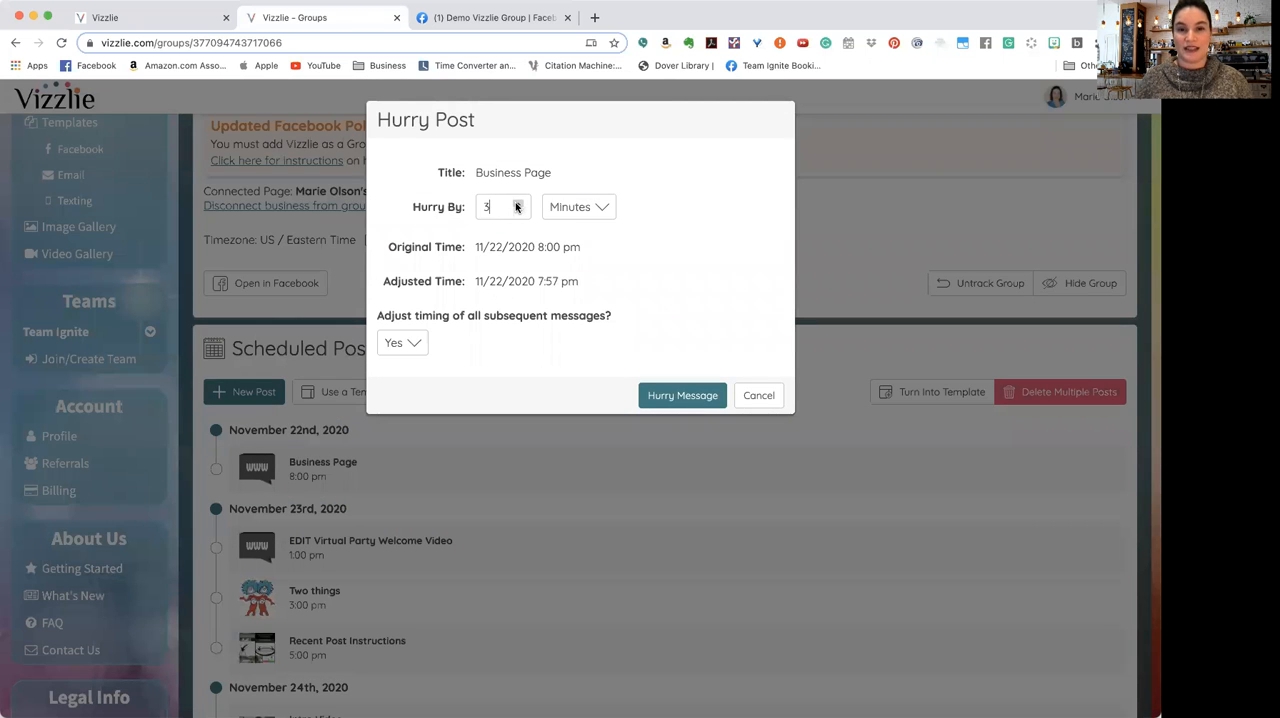
left_click(517, 203)
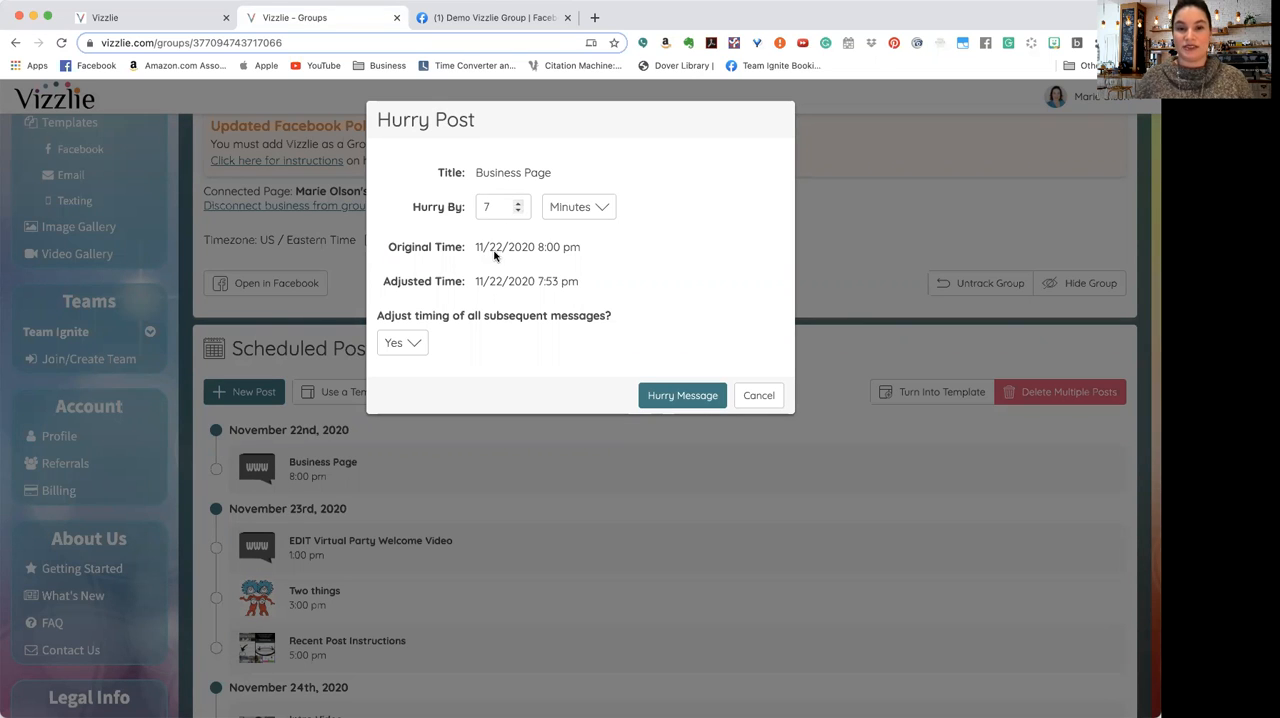
left_click(602, 206)
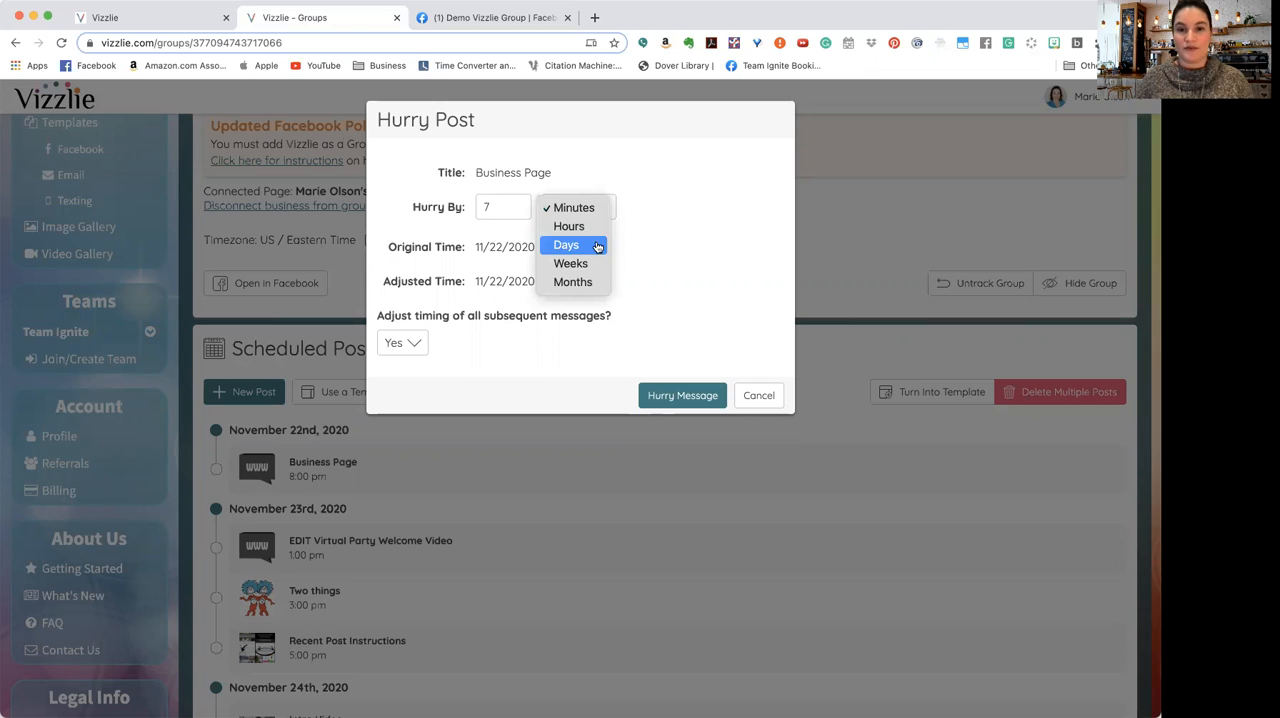
left_click(597, 247)
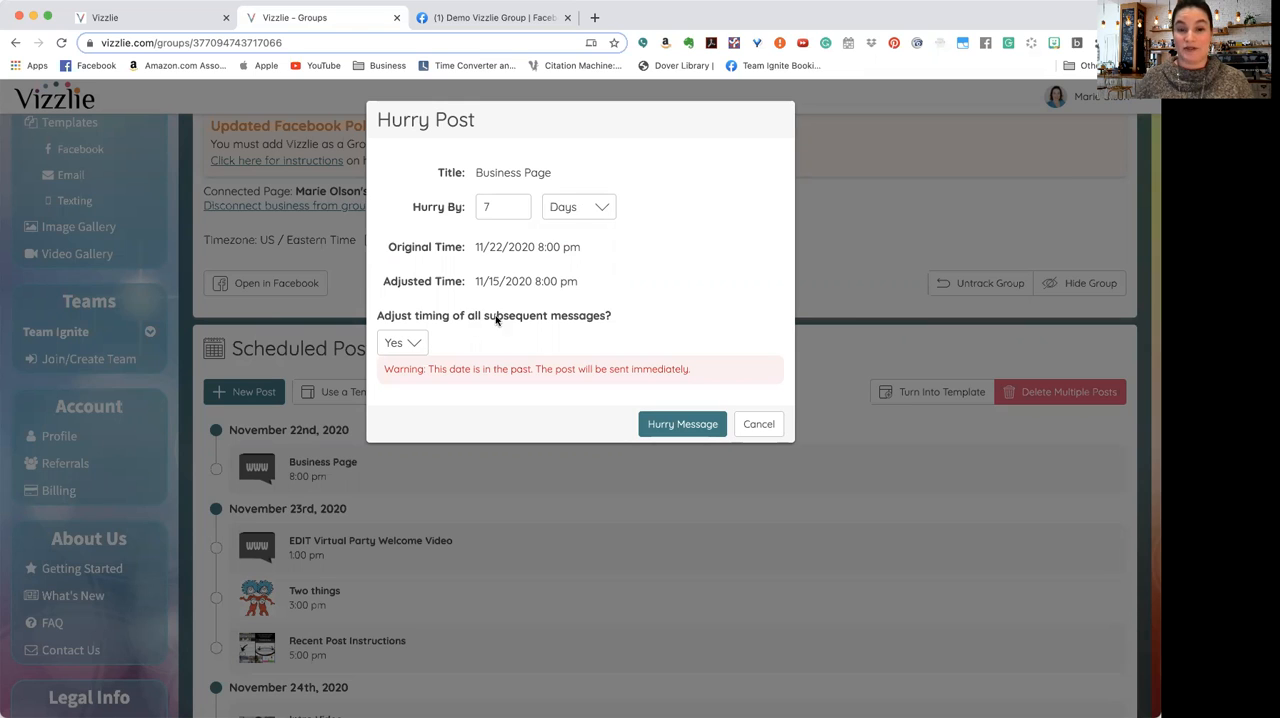
Step: Keep Yes for adjusting the timing of all subsequent messages and apply the hurry to the Business Page post
left_click(410, 346)
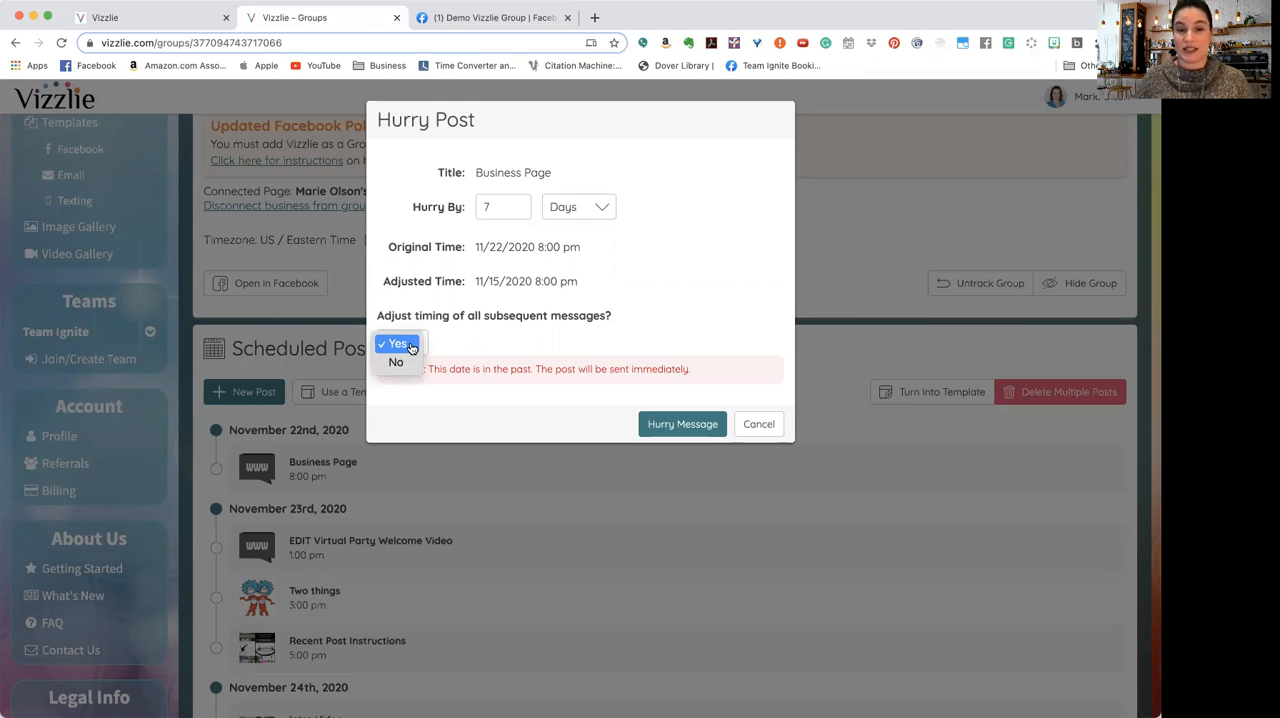
left_click(400, 344)
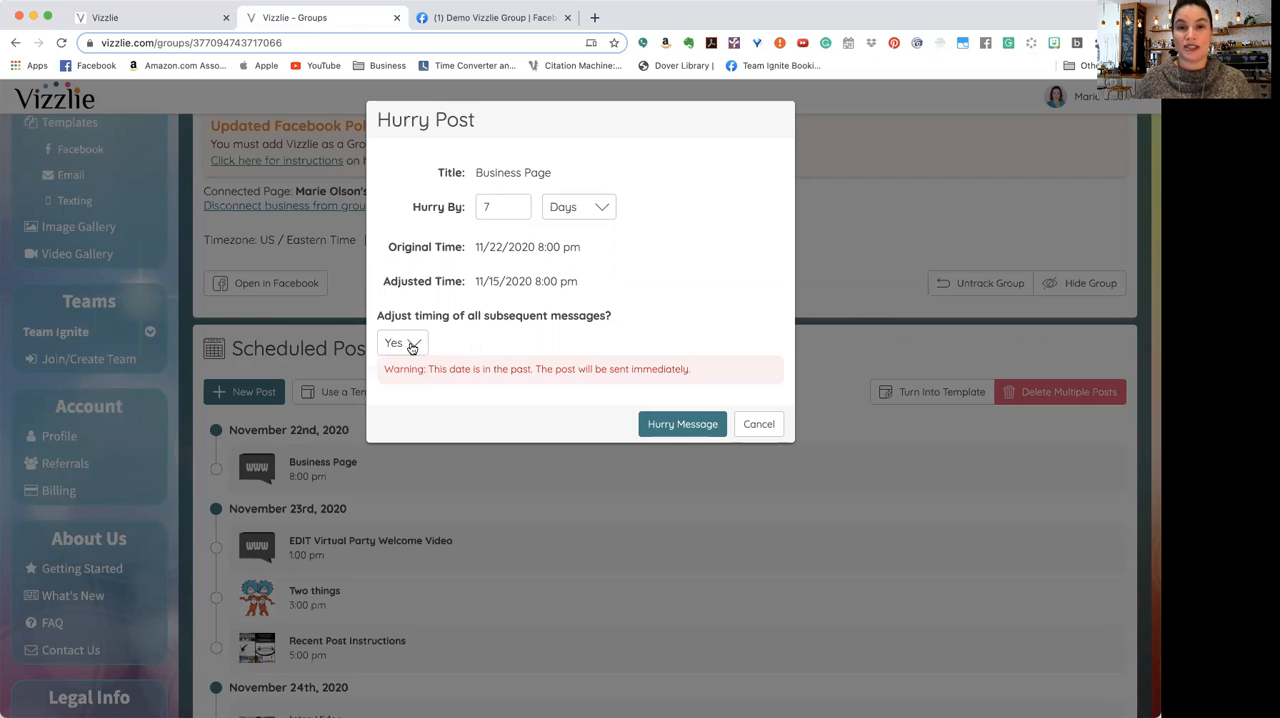
left_click(667, 428)
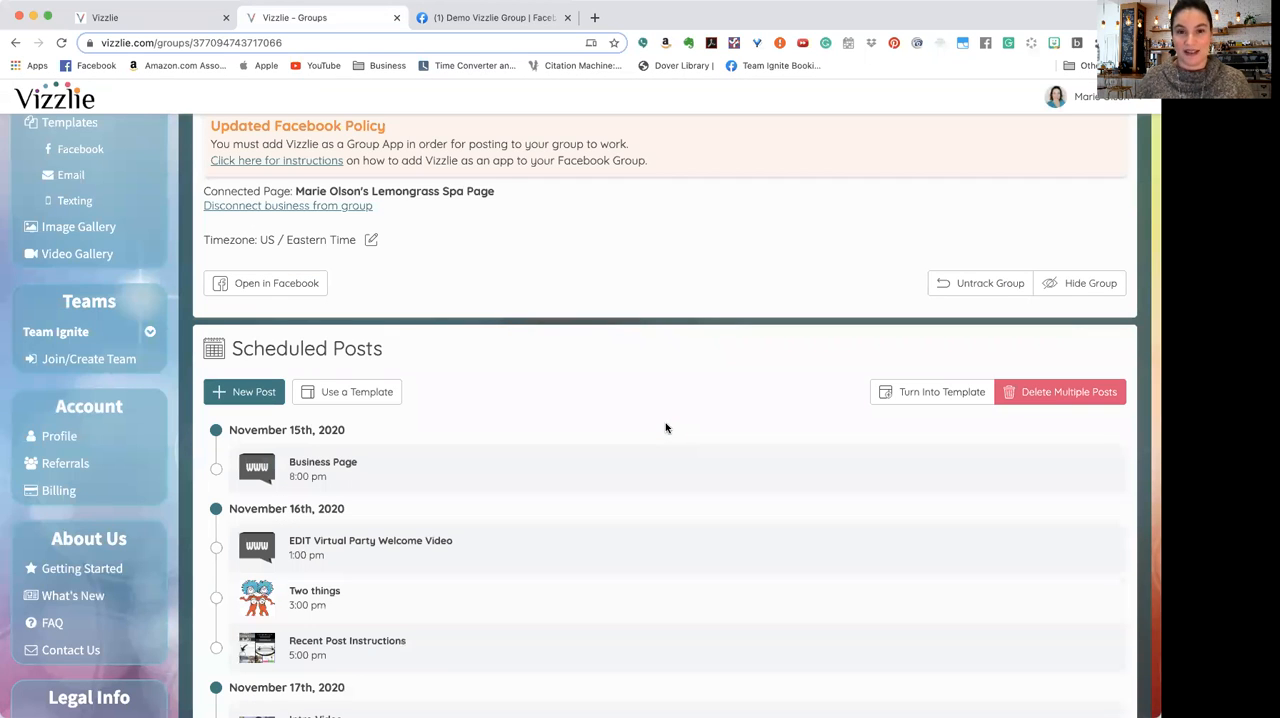
Step: Check the group's countdown to the next post and the posting status of the scheduled posts
scroll(666, 428, "up", 5)
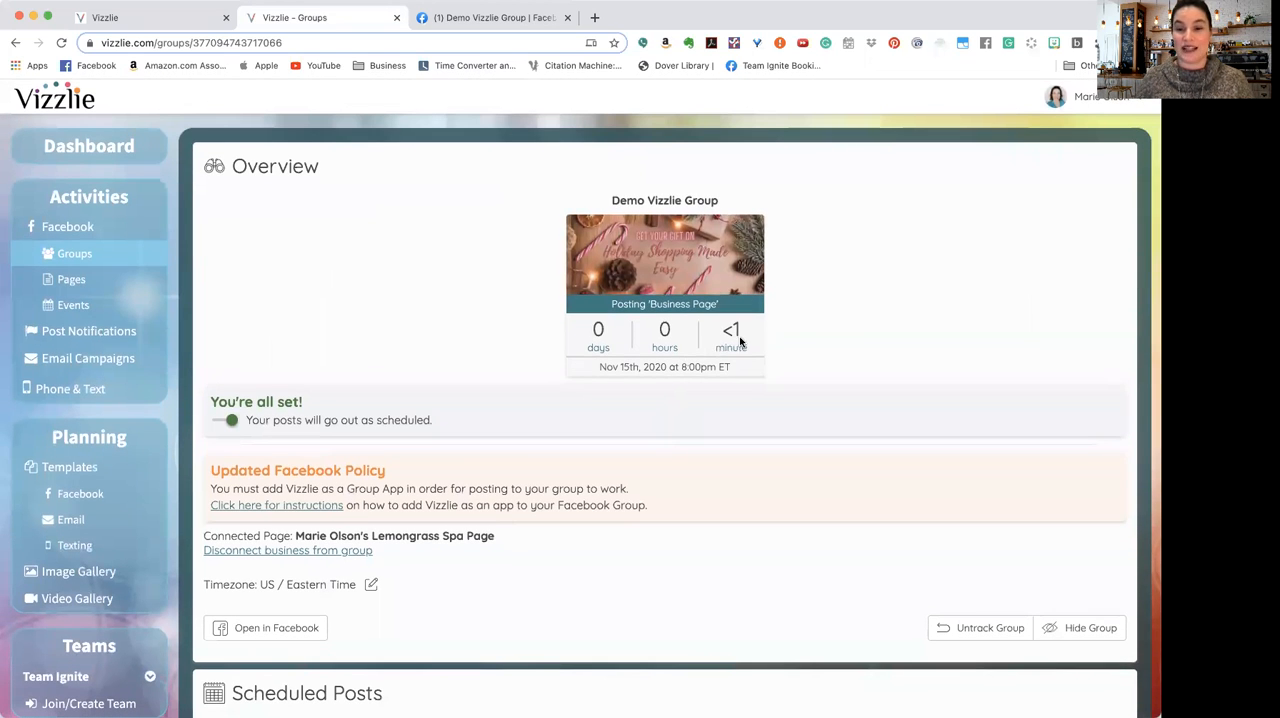
scroll(702, 406, "down", 1)
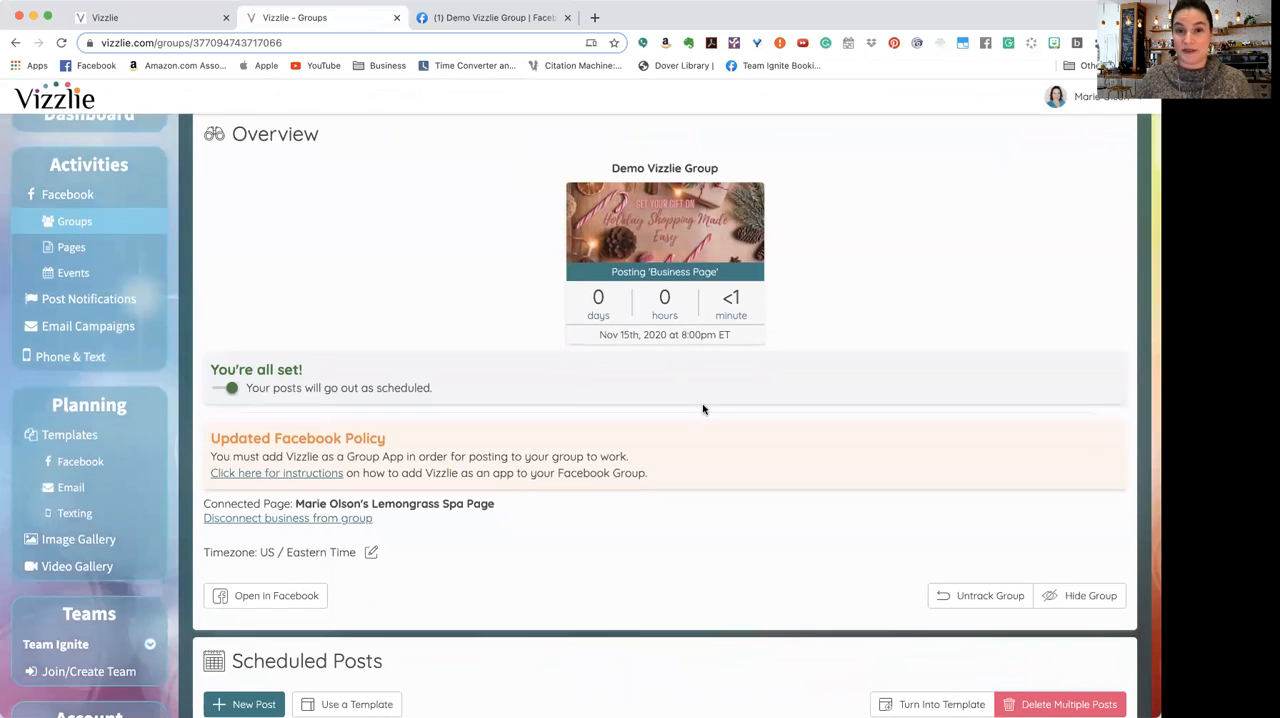
scroll(703, 409, "down", 3)
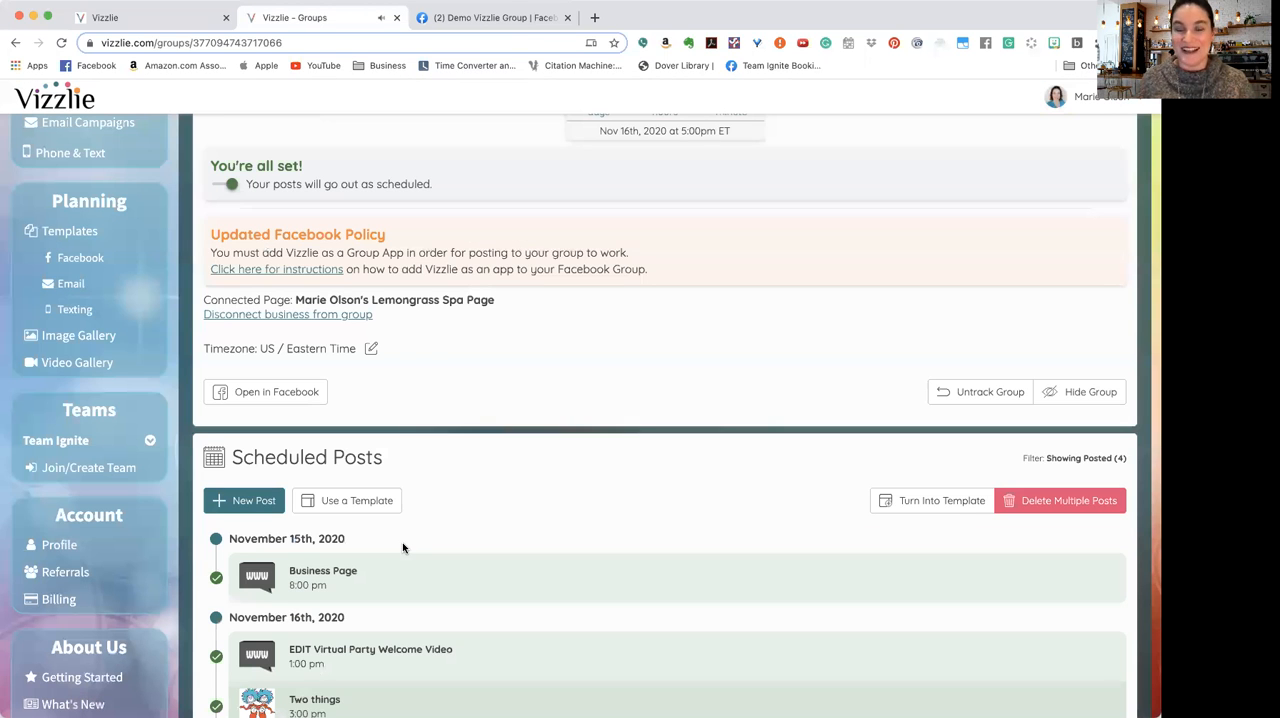
scroll(403, 547, "down", 1)
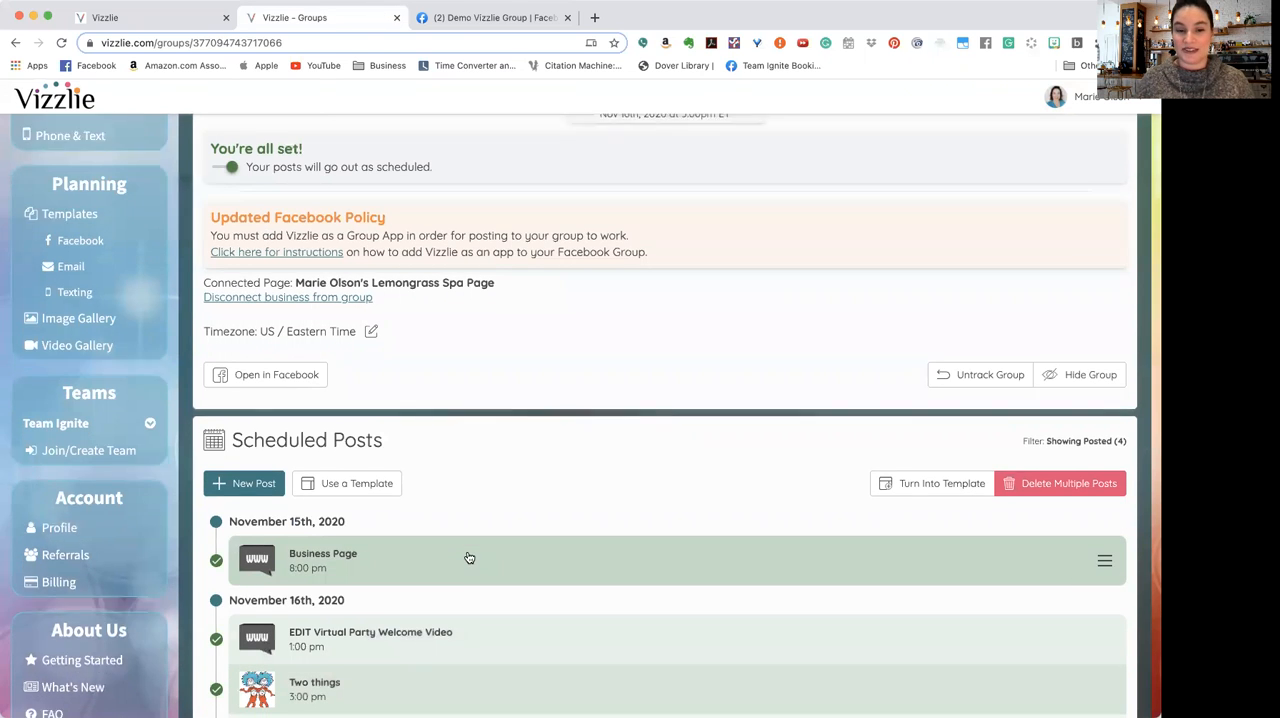
scroll(469, 554, "down", 2)
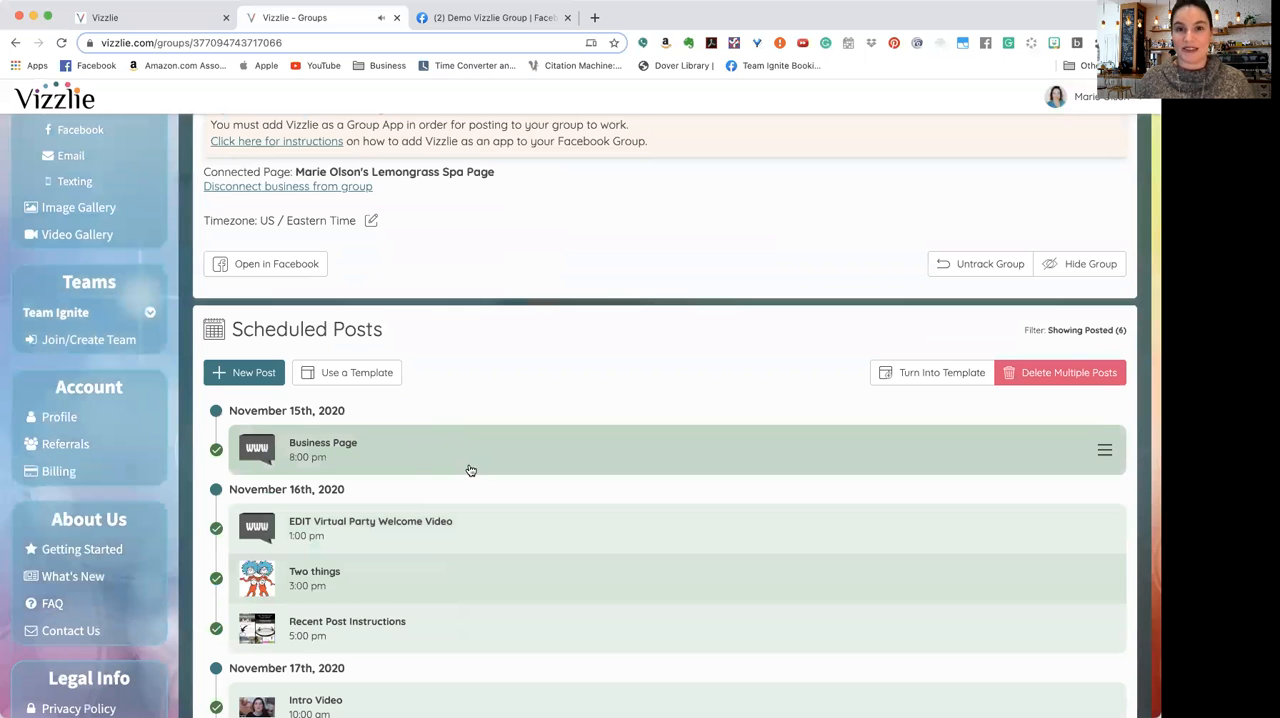
Step: Switch to the Demo Vizzlie Group on Facebook, reload it to review the published posts, and return to Vizzlie
left_click(433, 25)
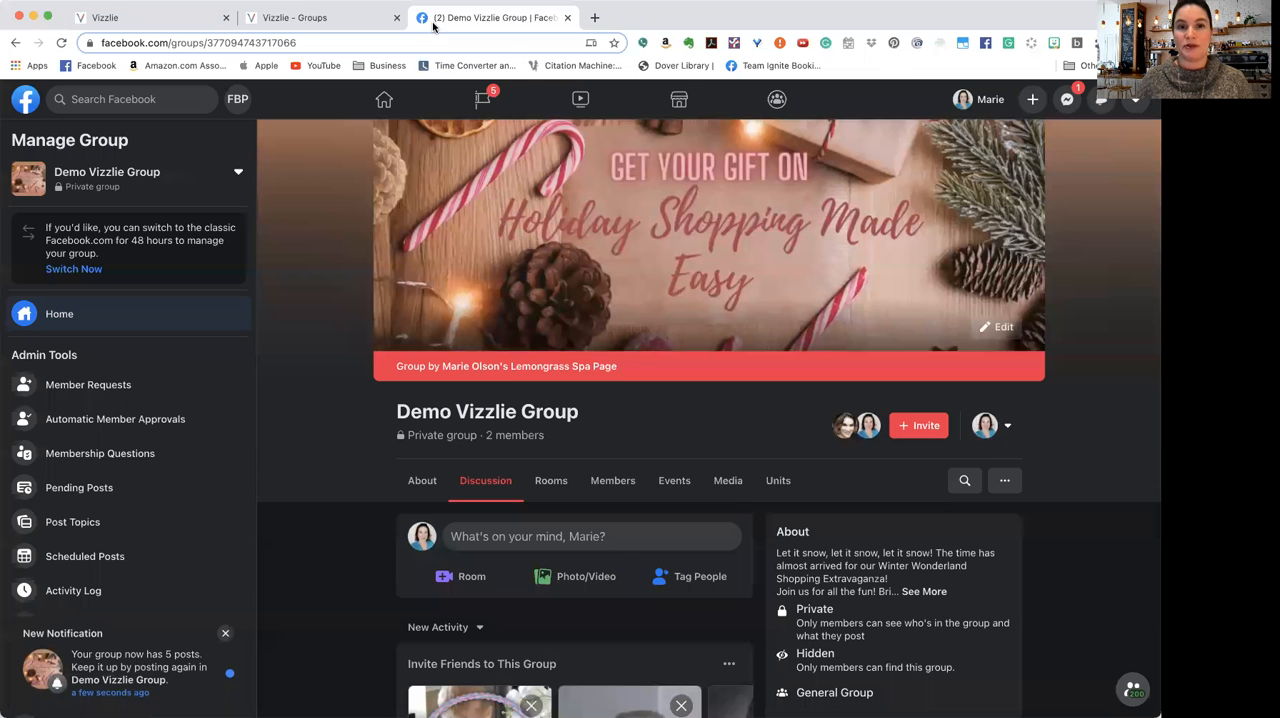
scroll(509, 418, "down", 3)
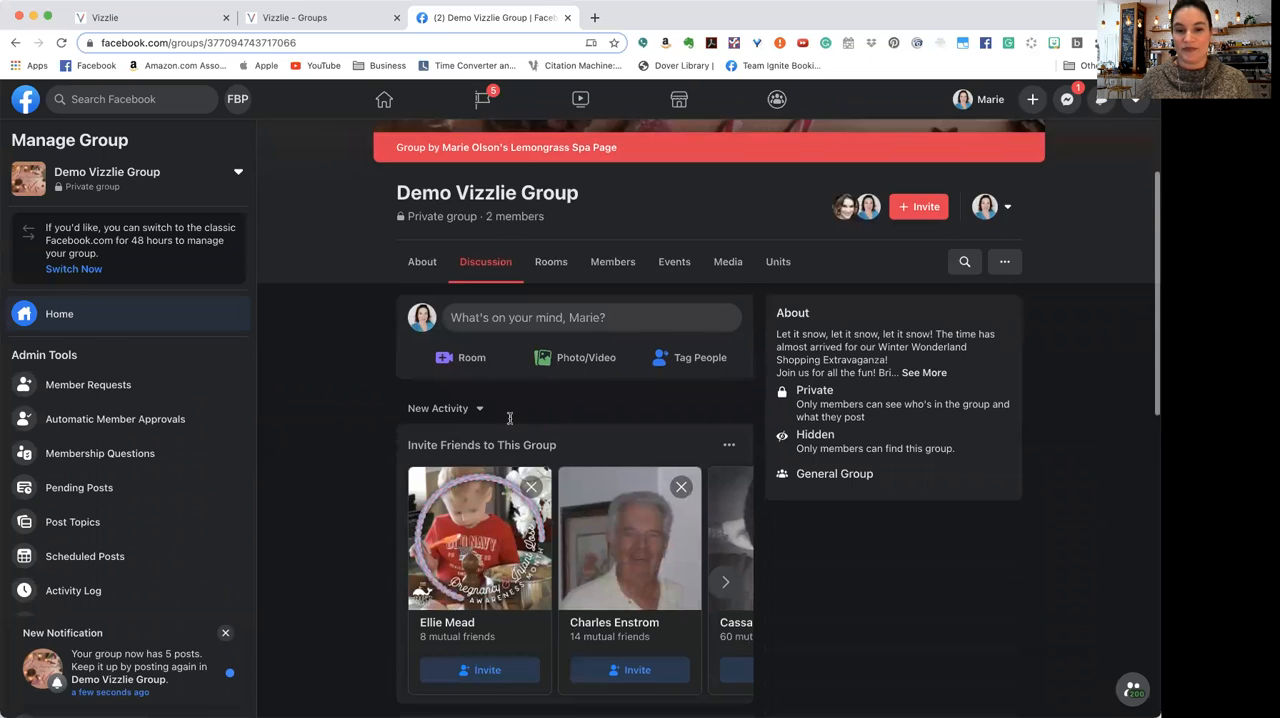
scroll(509, 418, "down", 3)
left_click(61, 44)
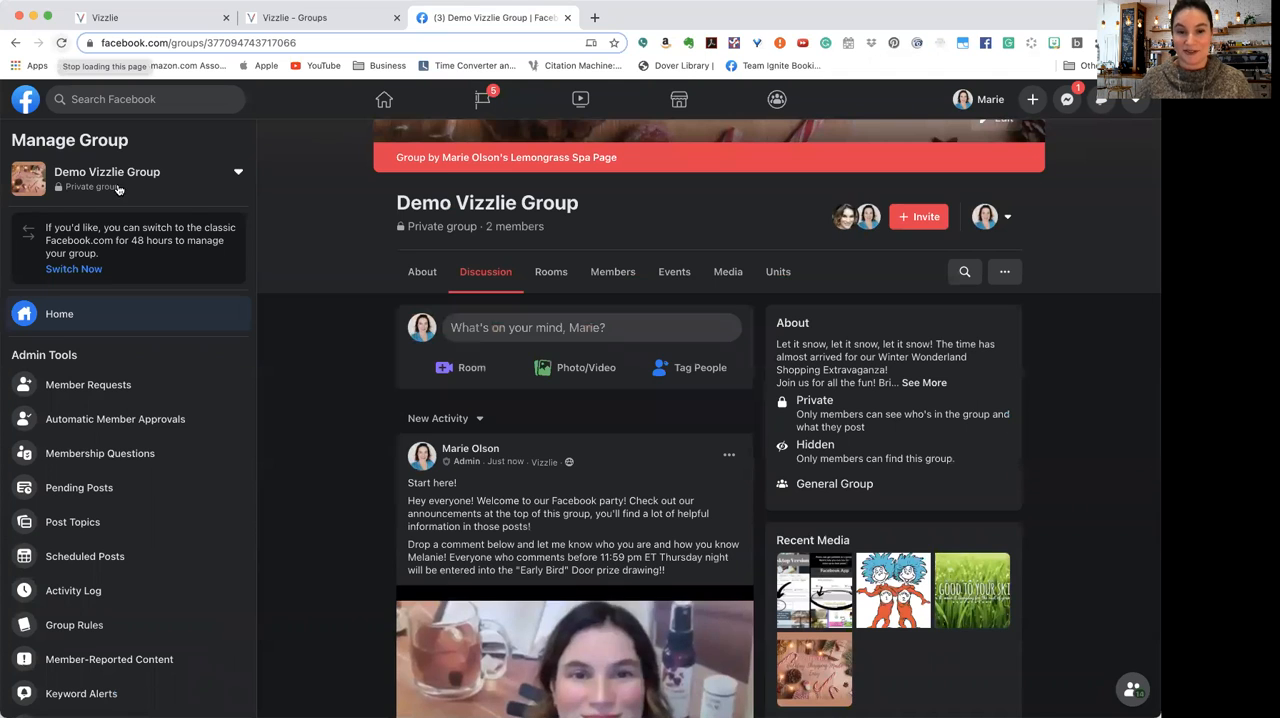
scroll(492, 417, "down", 5)
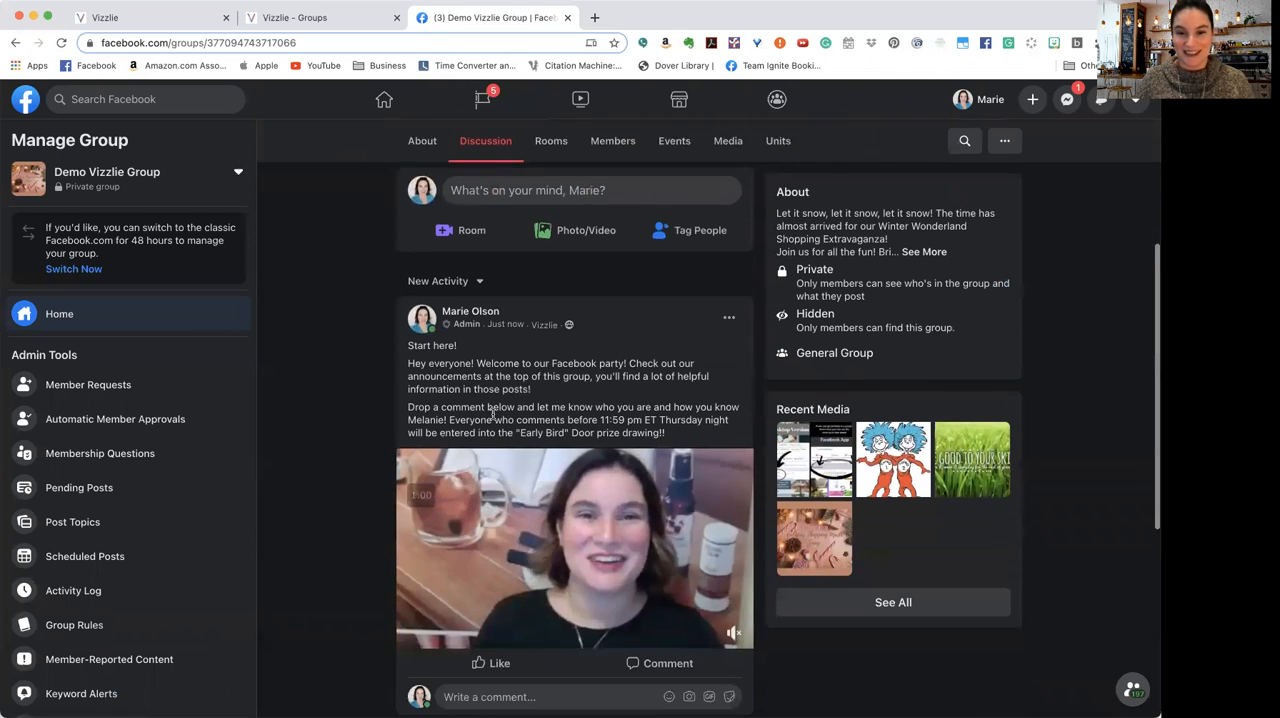
scroll(492, 417, "down", 7)
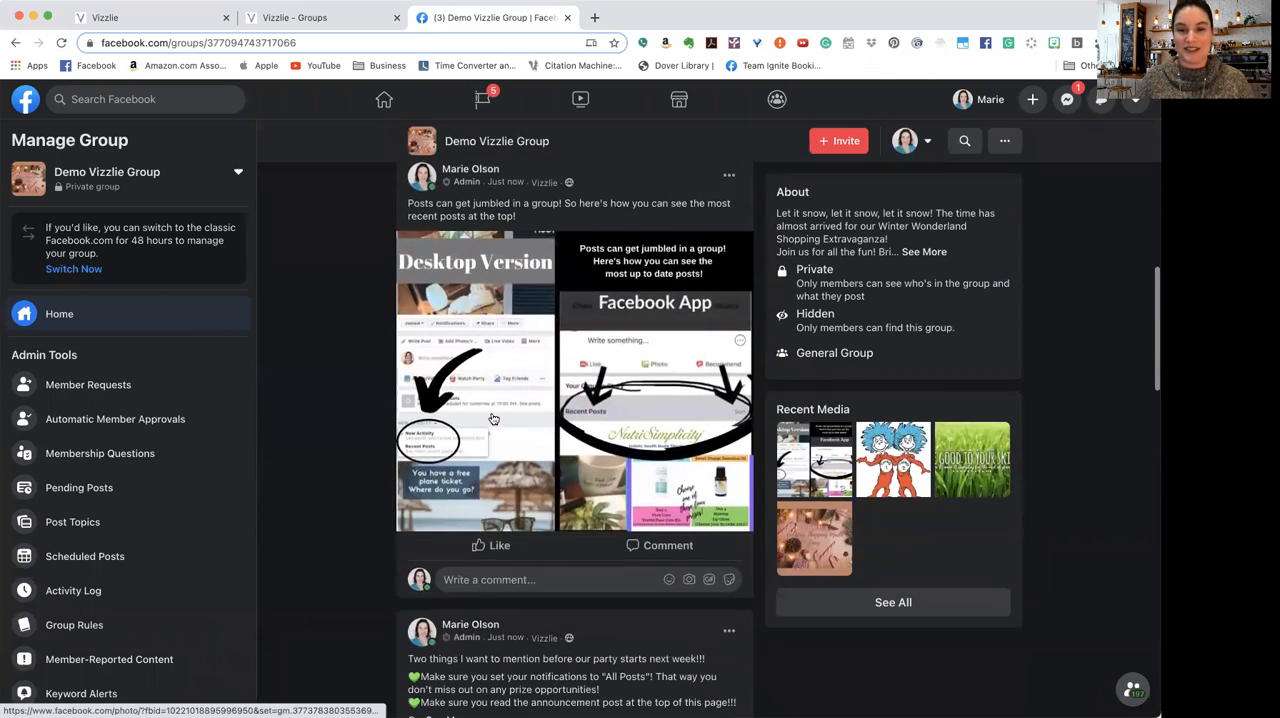
scroll(492, 417, "down", 8)
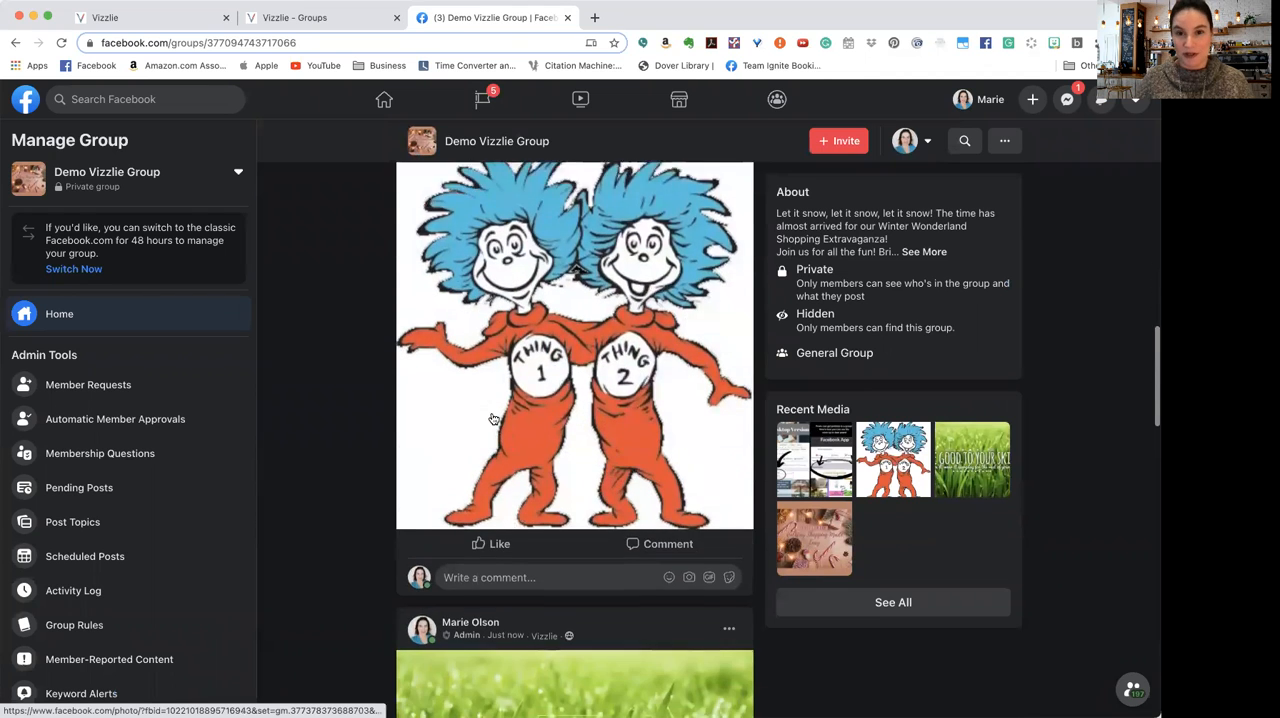
scroll(492, 417, "down", 9)
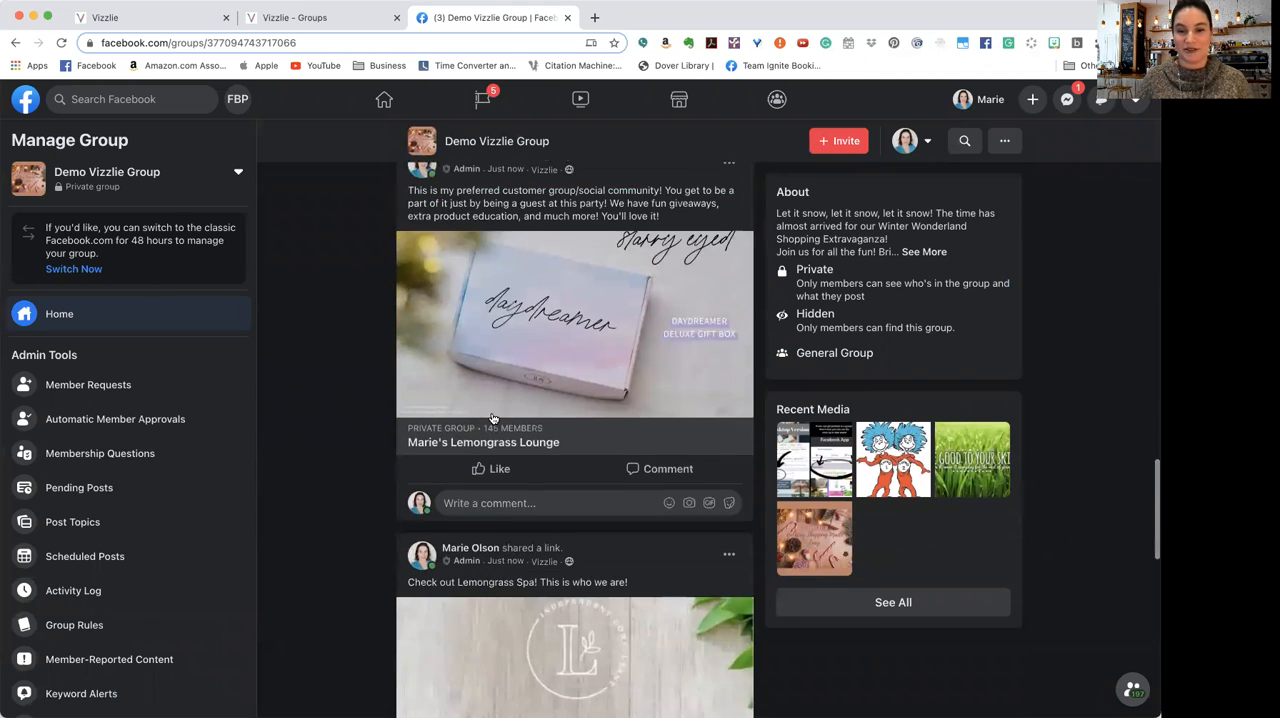
scroll(492, 417, "down", 7)
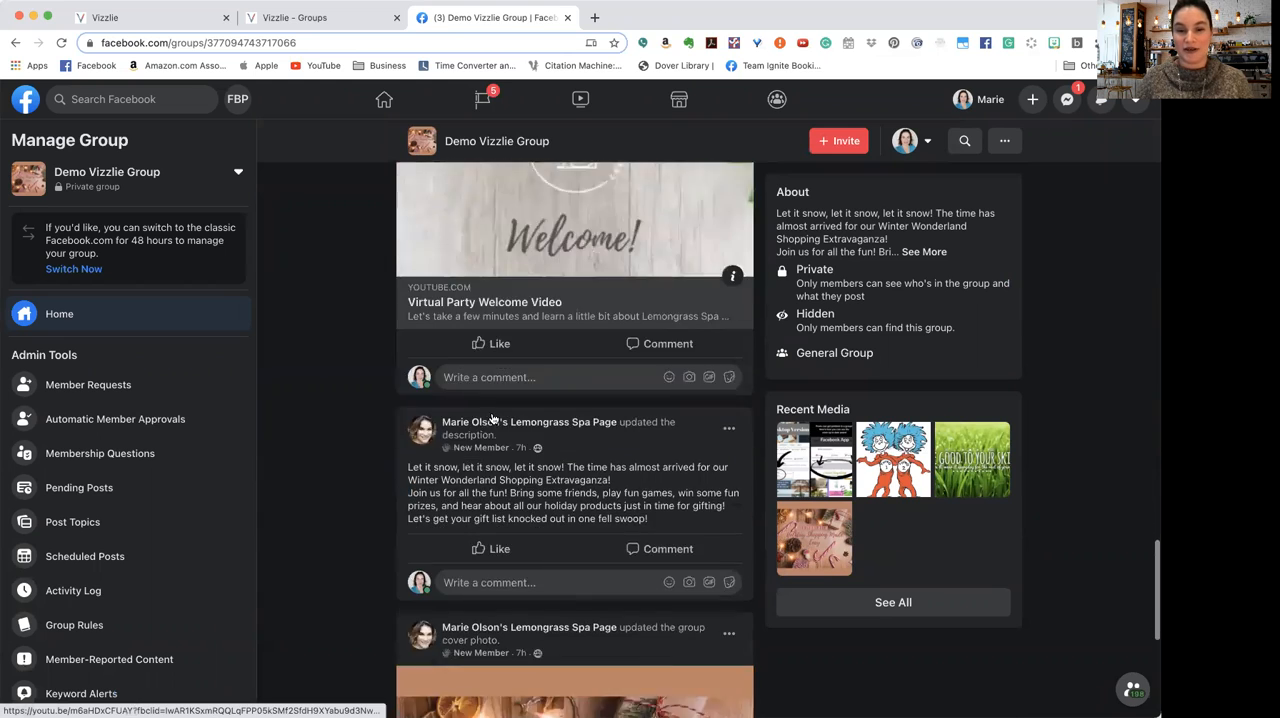
scroll(492, 417, "up", 20)
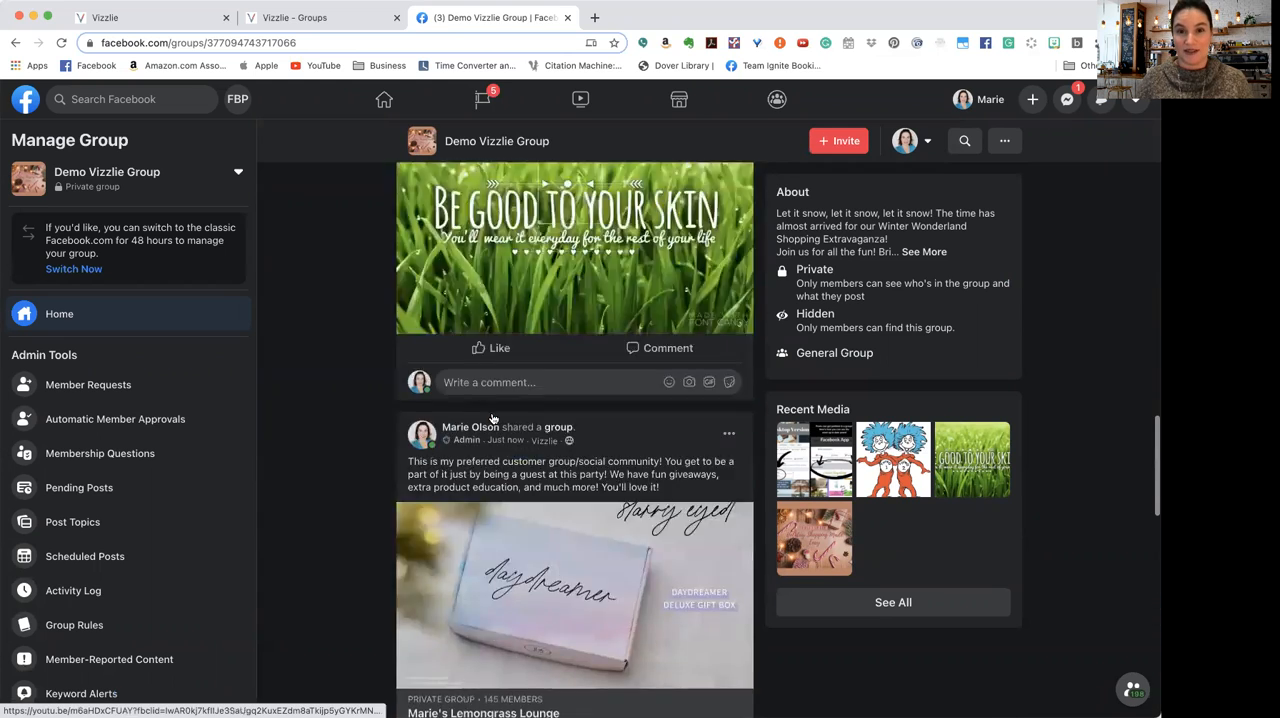
scroll(492, 413, "up", 10)
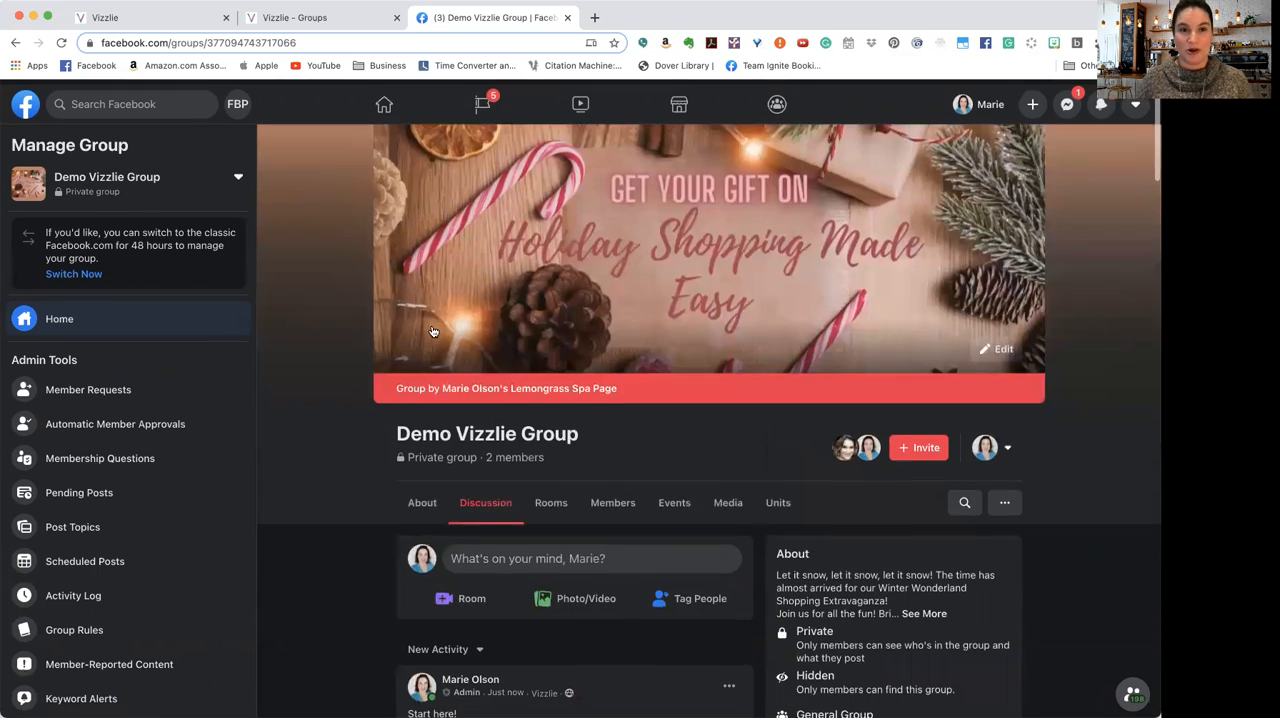
left_click(300, 19)
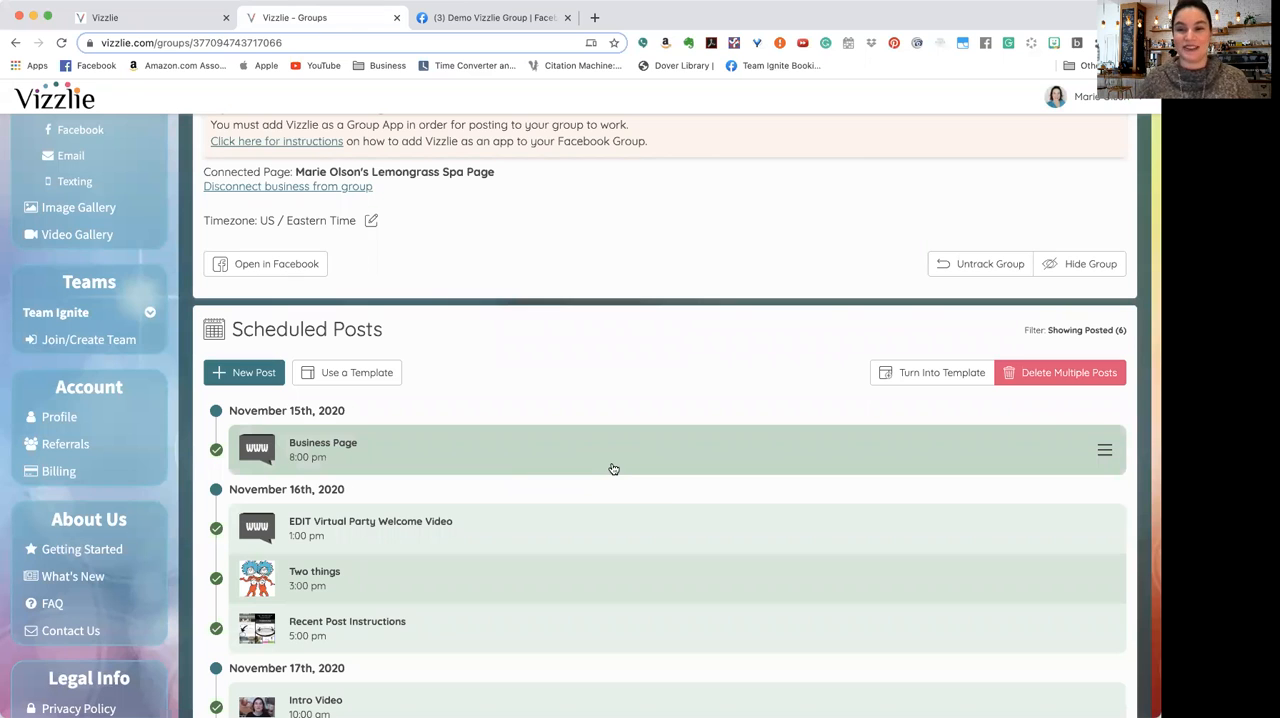
Step: Filter the group's scheduled posts to hide the posted ones, and check the upcoming posts and the group overview
scroll(651, 538, "down", 5)
scroll(651, 536, "up", 3)
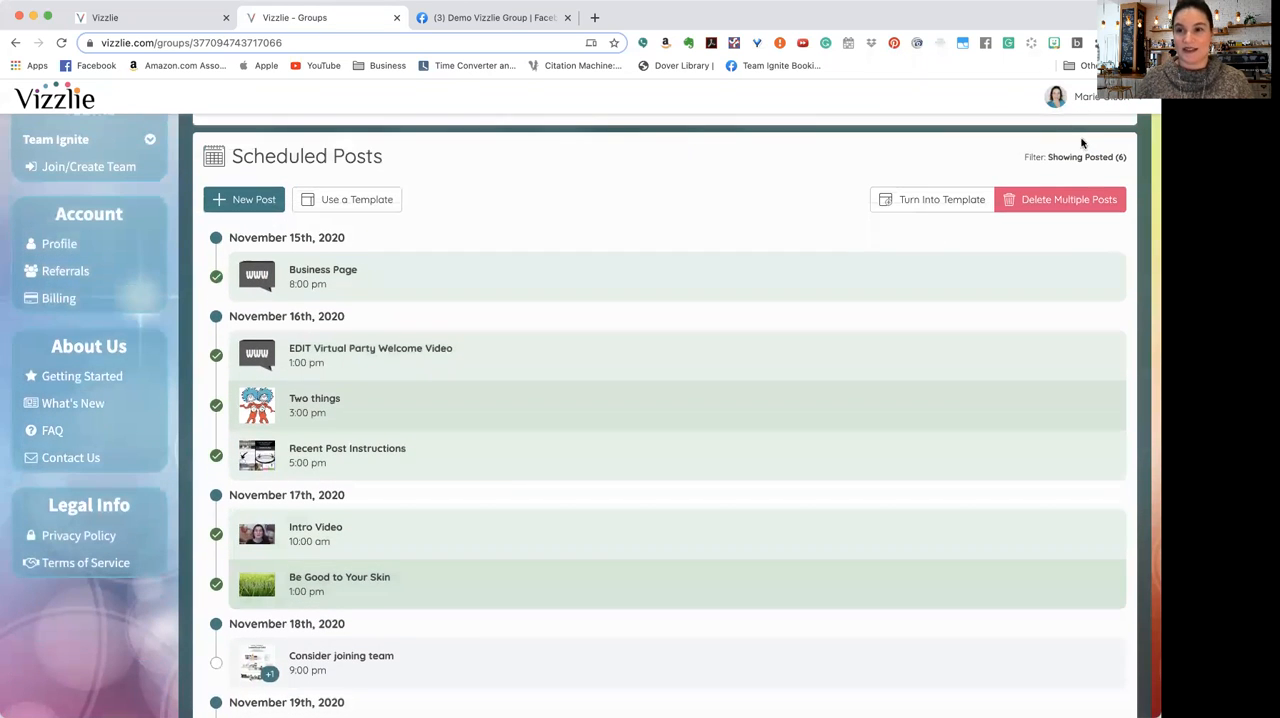
left_click(1081, 158)
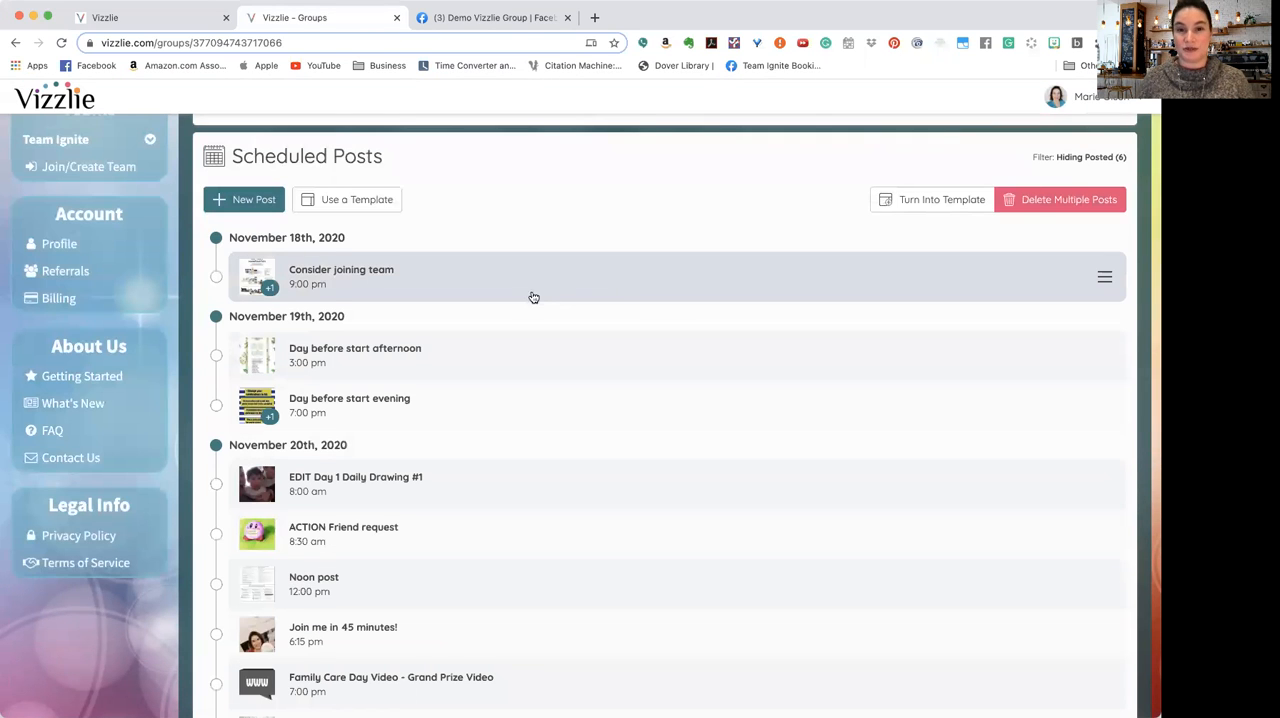
scroll(535, 419, "up", 3)
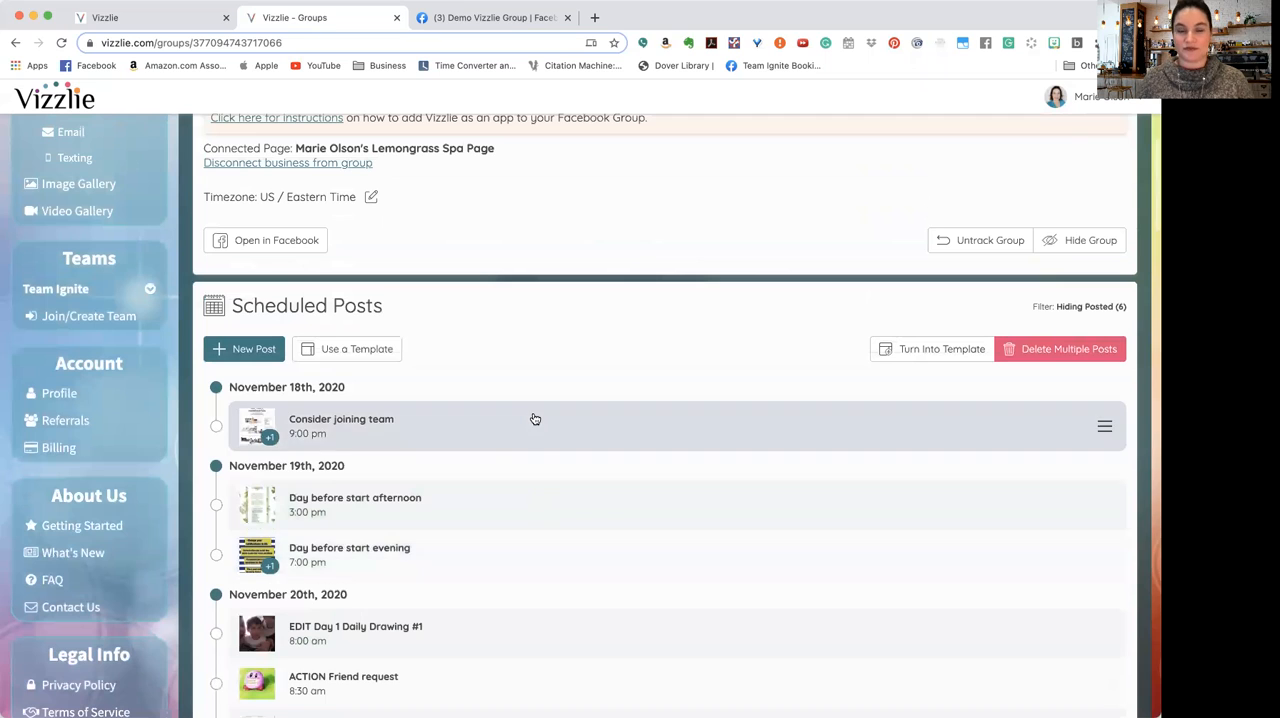
scroll(548, 445, "up", 1)
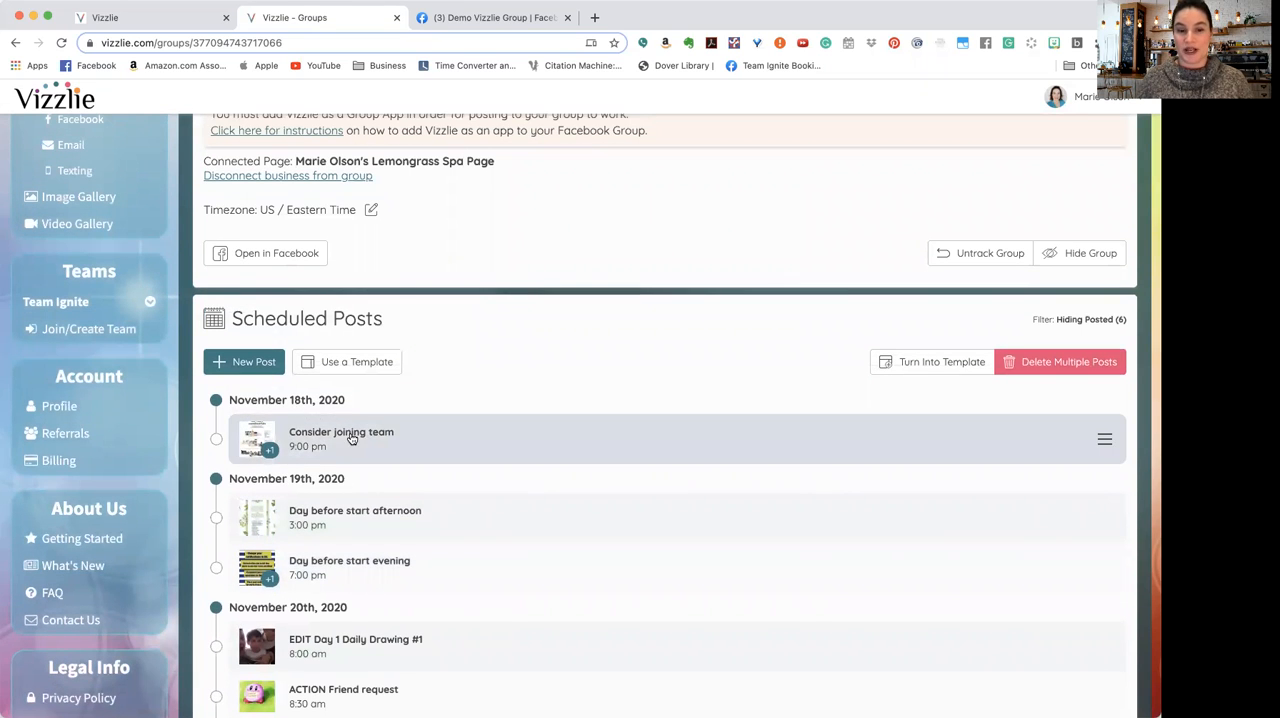
scroll(349, 444, "up", 5)
scroll(349, 444, "up", 2)
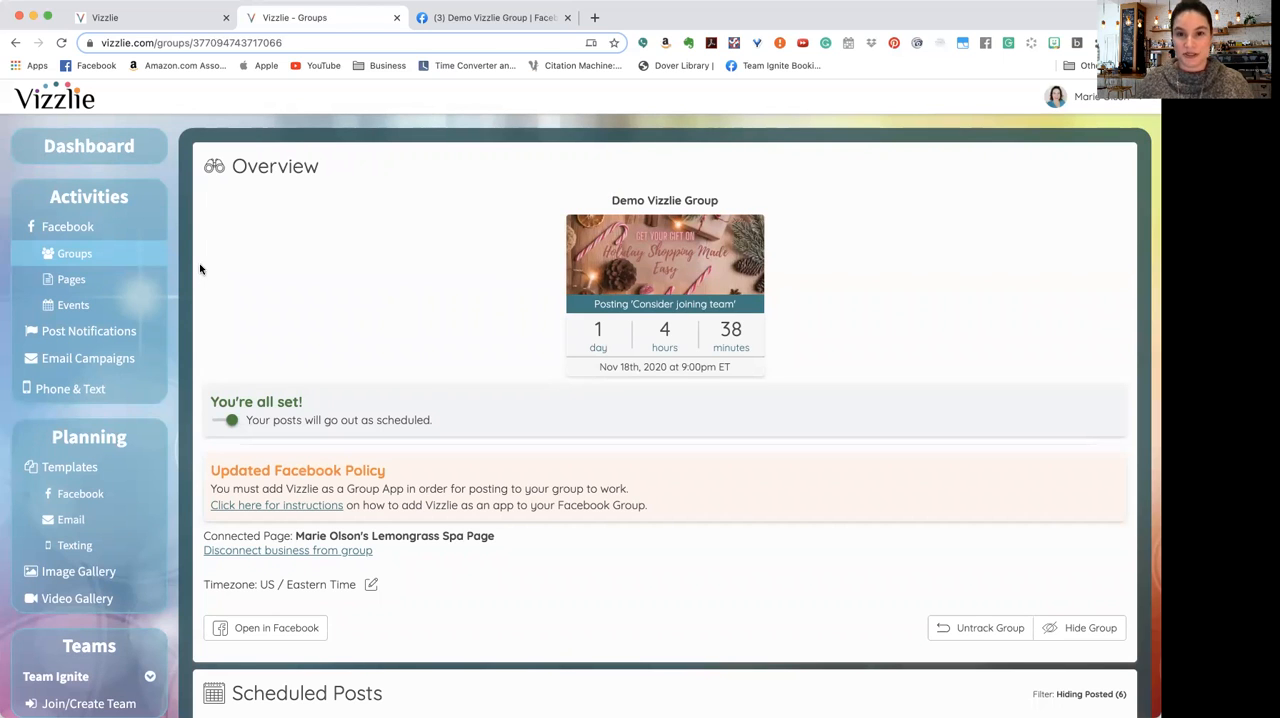
Step: View the tracked Facebook pages, the tracked Facebook events and the email campaigns
left_click(99, 278)
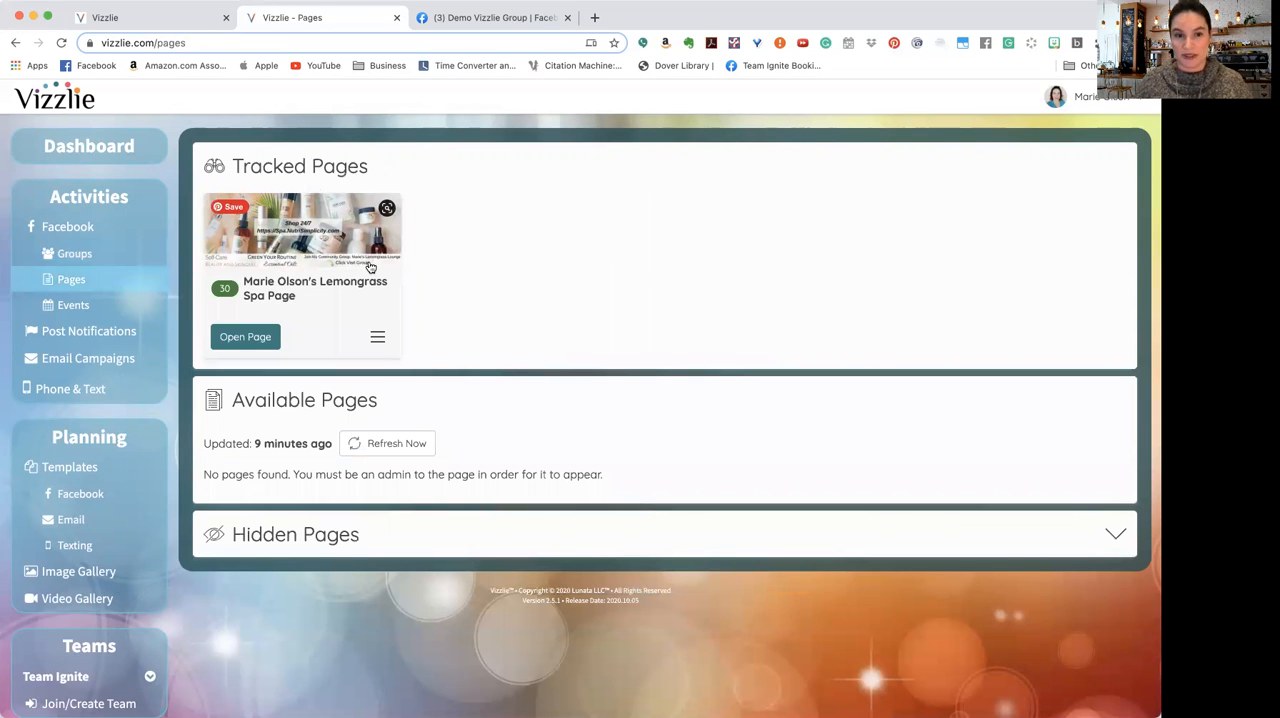
left_click(83, 308)
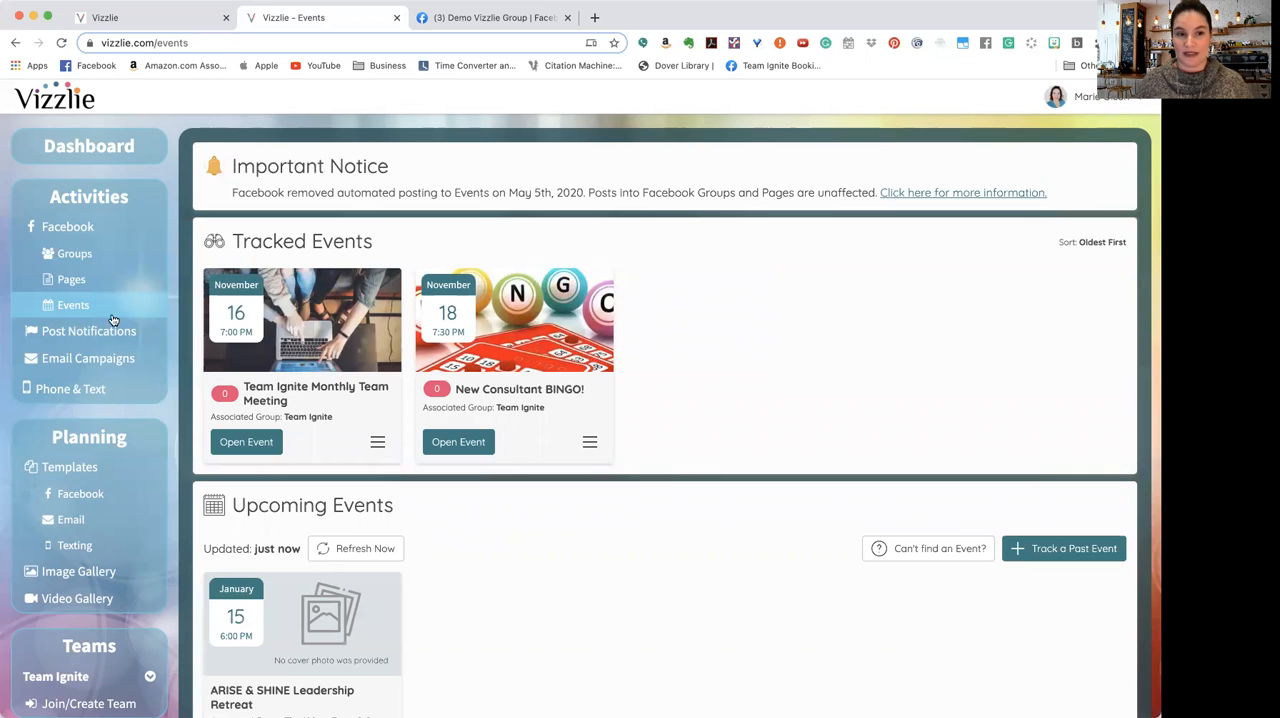
left_click(99, 361)
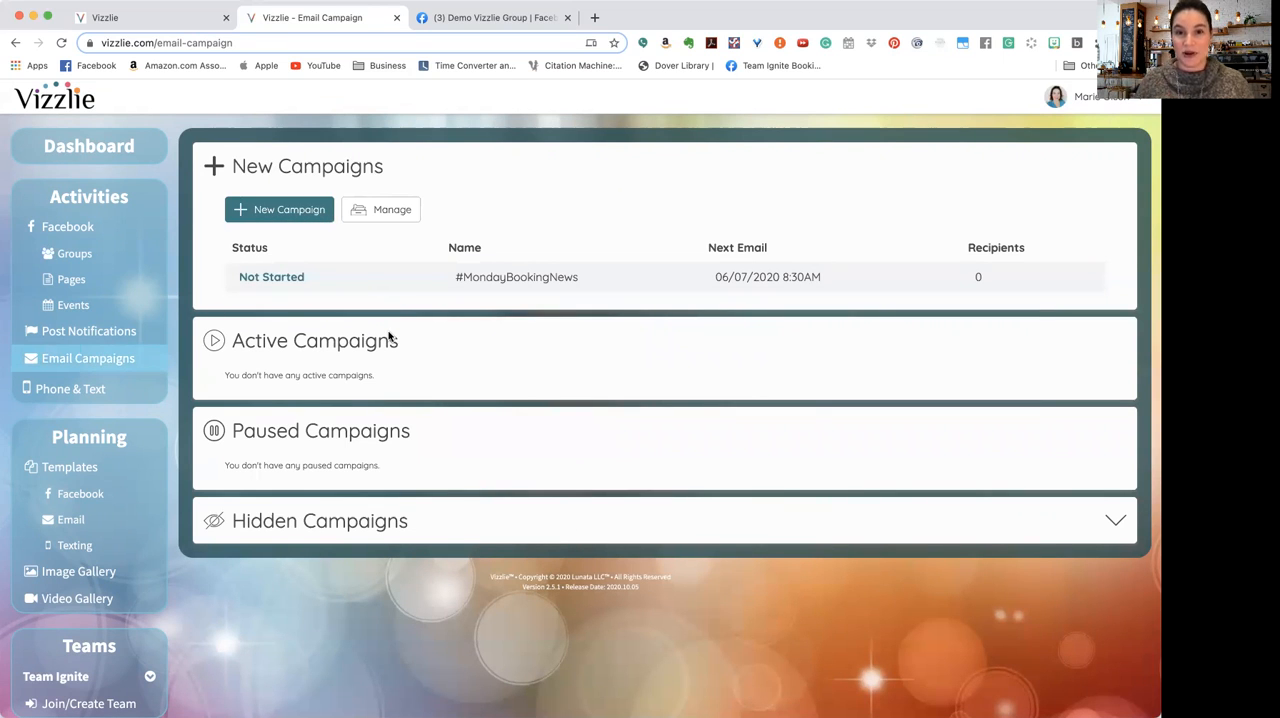
Step: Open the Phone & Text area and examine its text campaigns table and the conversations section
left_click(115, 397)
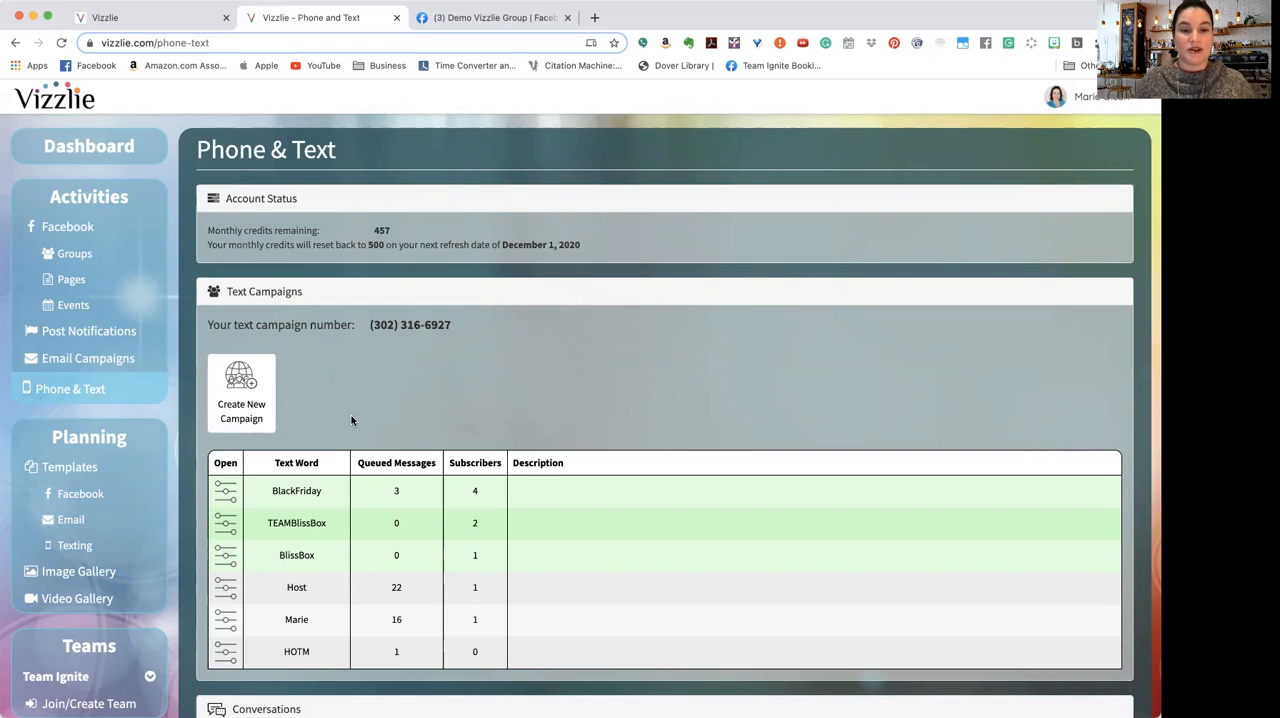
scroll(351, 420, "down", 2)
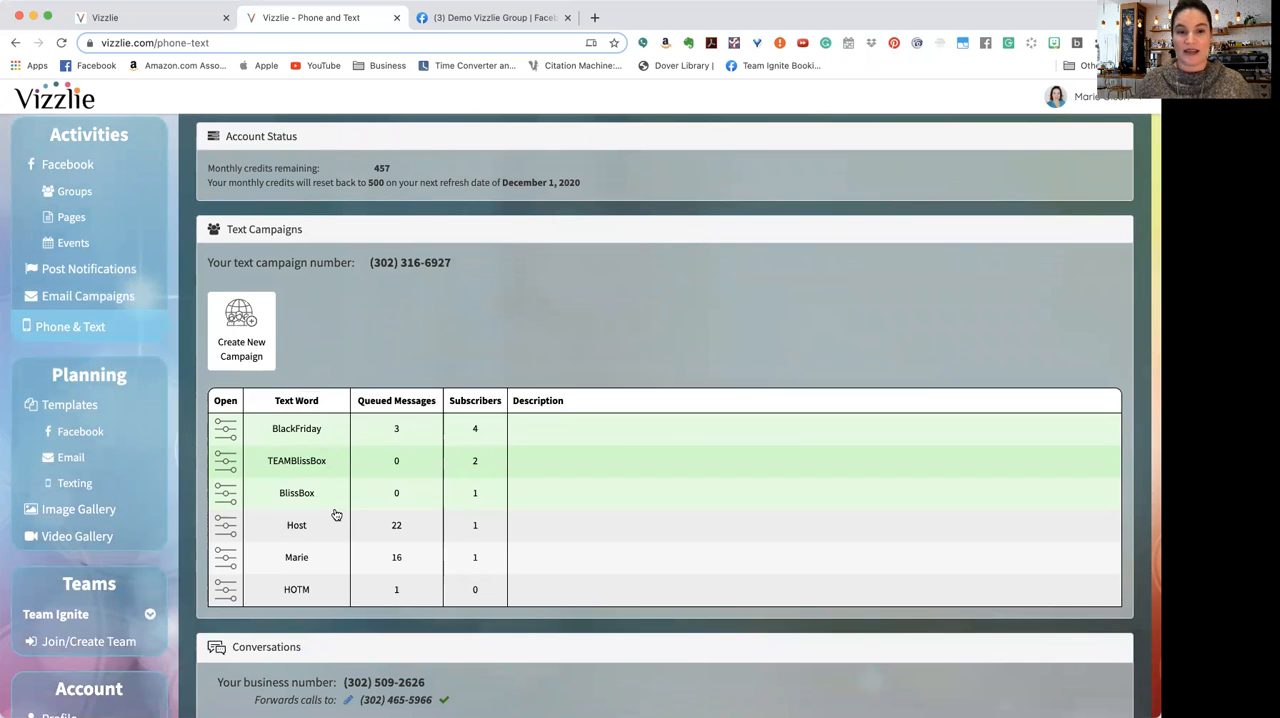
scroll(334, 514, "down", 2)
scroll(336, 514, "down", 2)
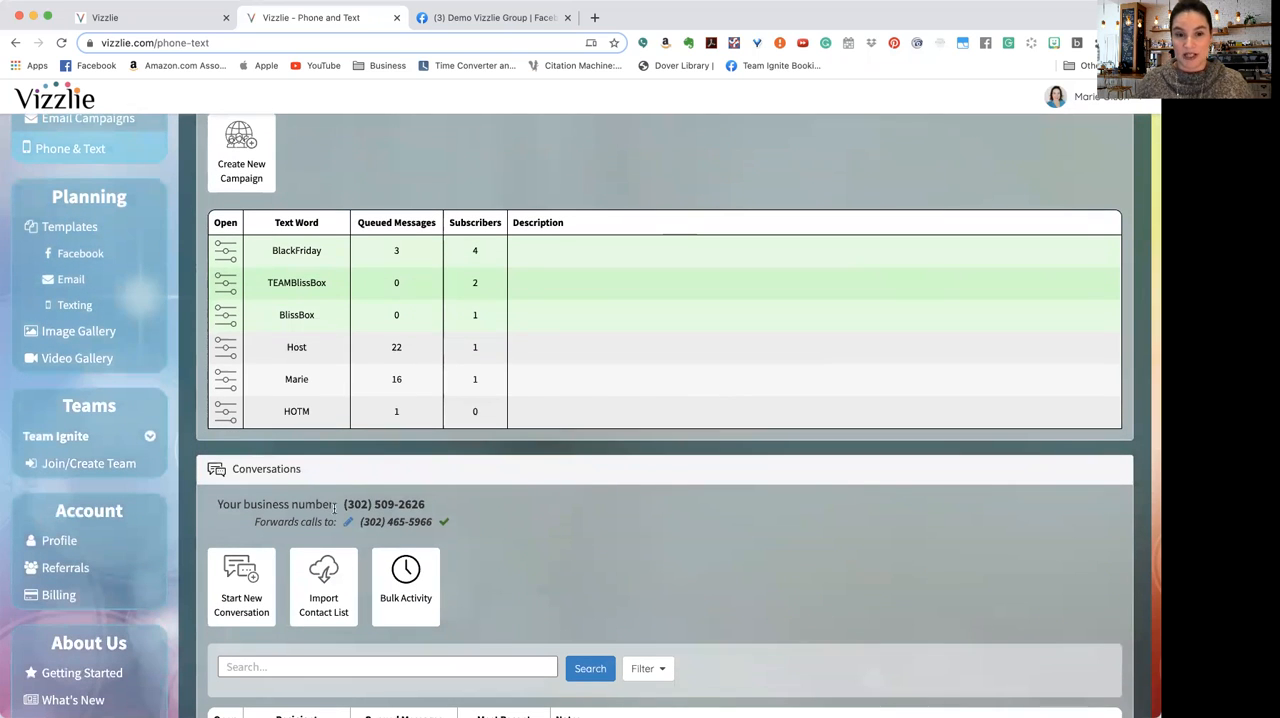
scroll(334, 508, "up", 5)
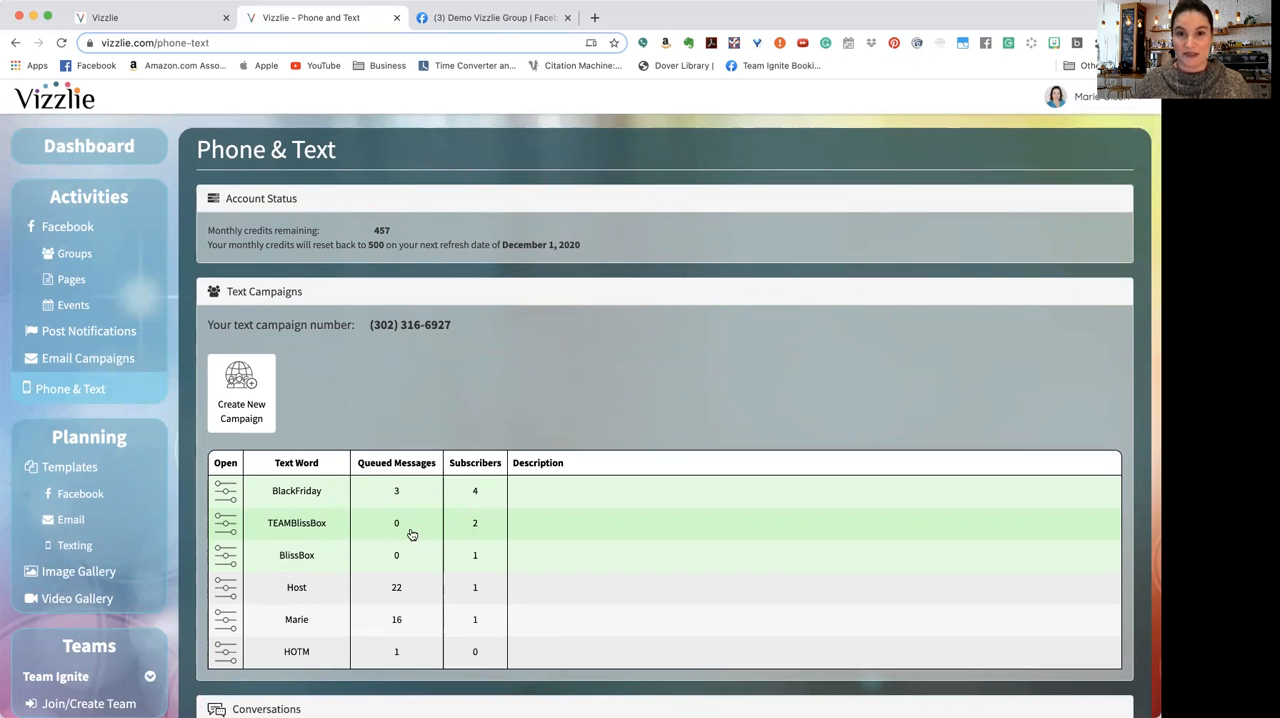
scroll(445, 585, "down", 2)
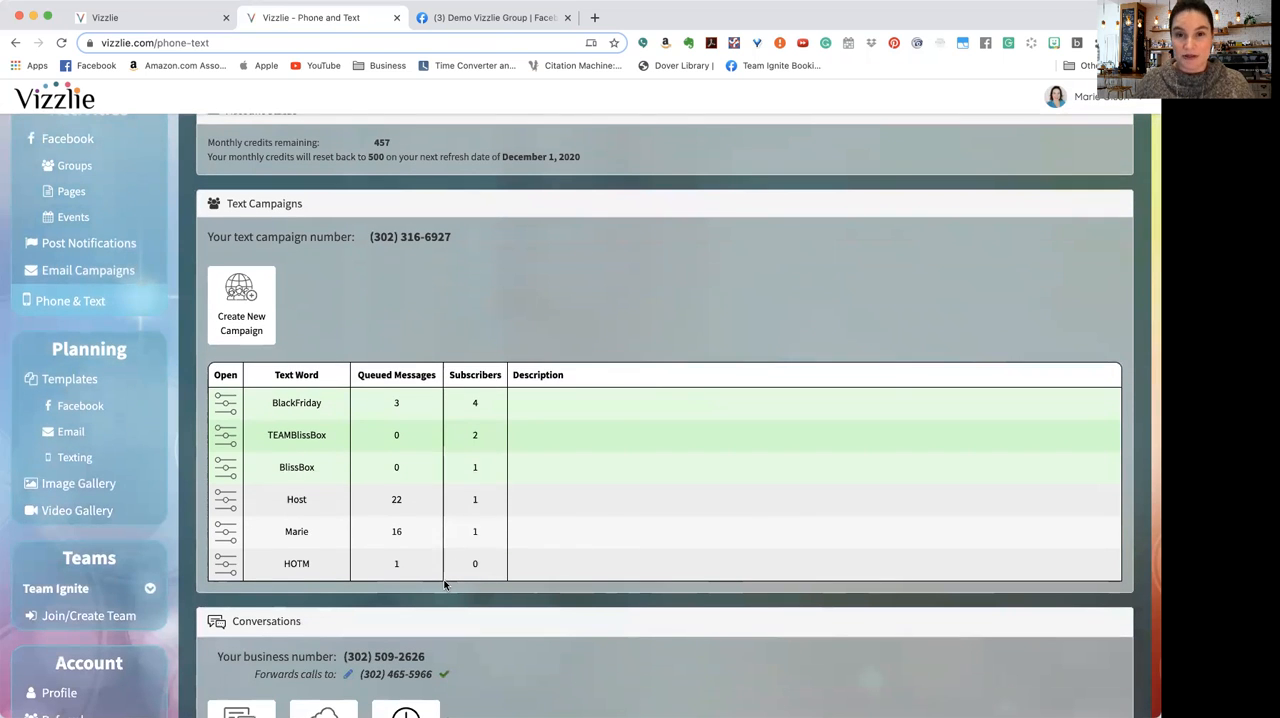
scroll(445, 585, "down", 2)
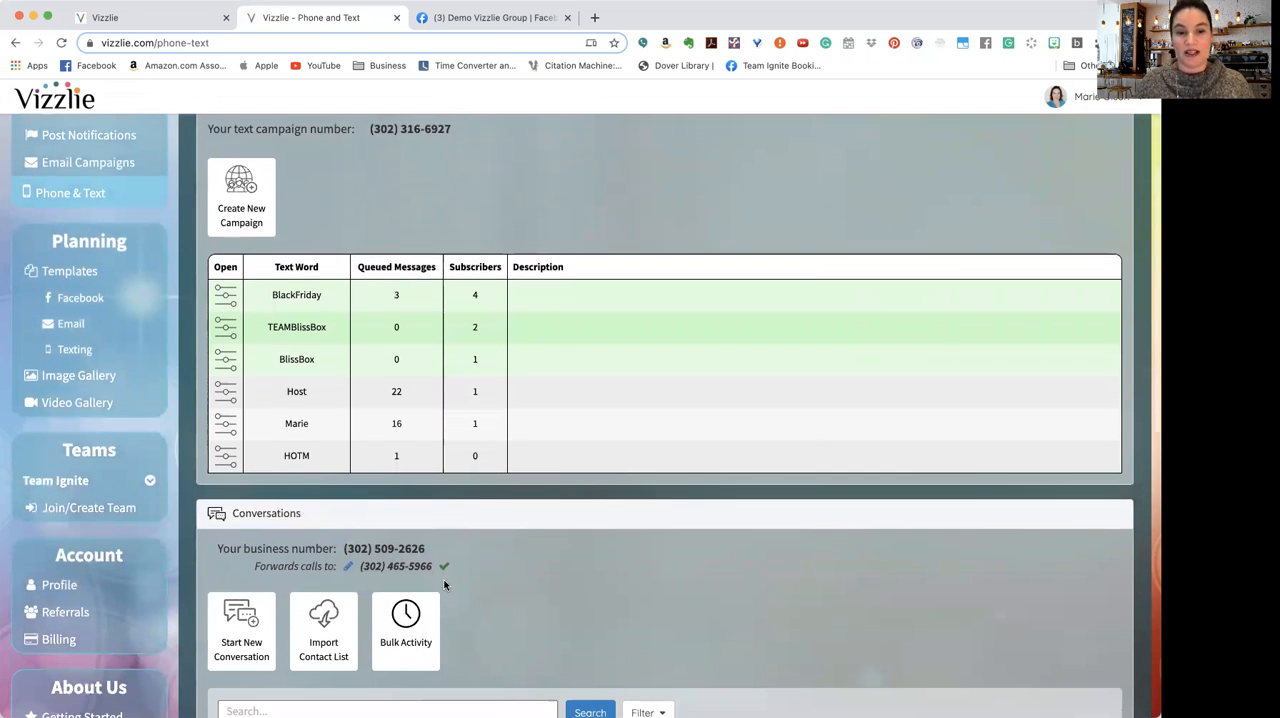
scroll(445, 585, "down", 1)
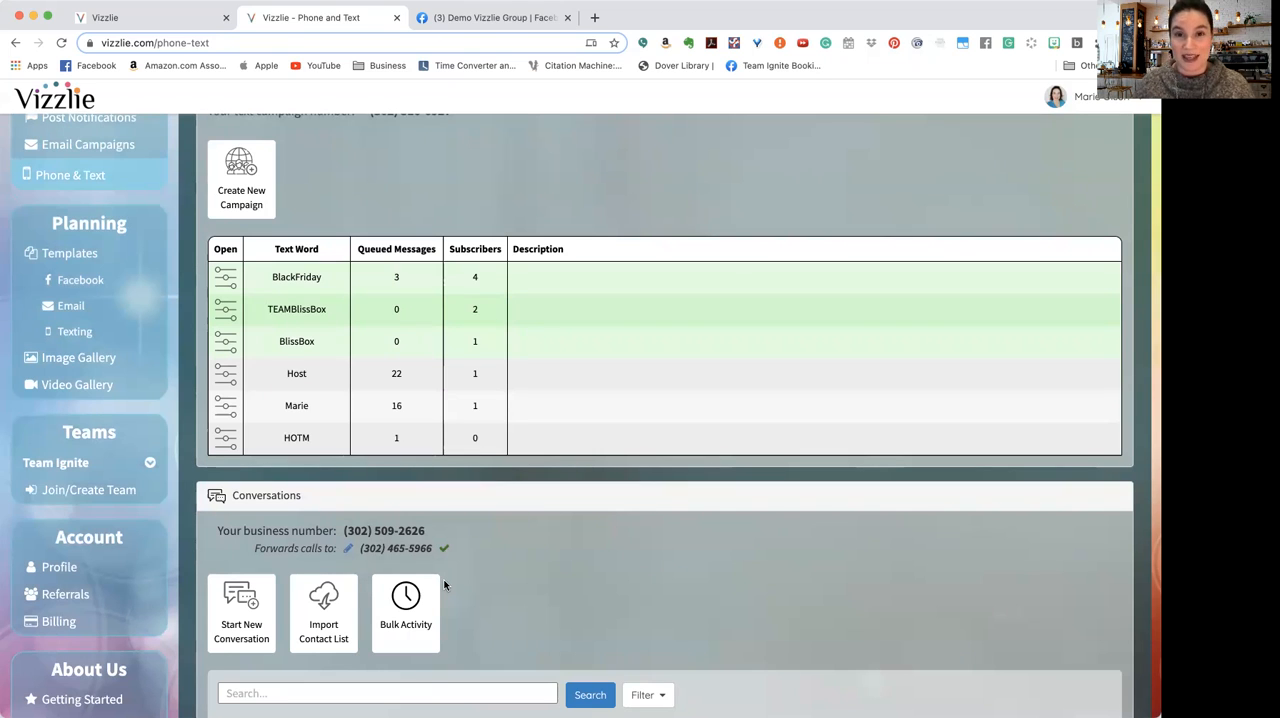
scroll(478, 682, "down", 3)
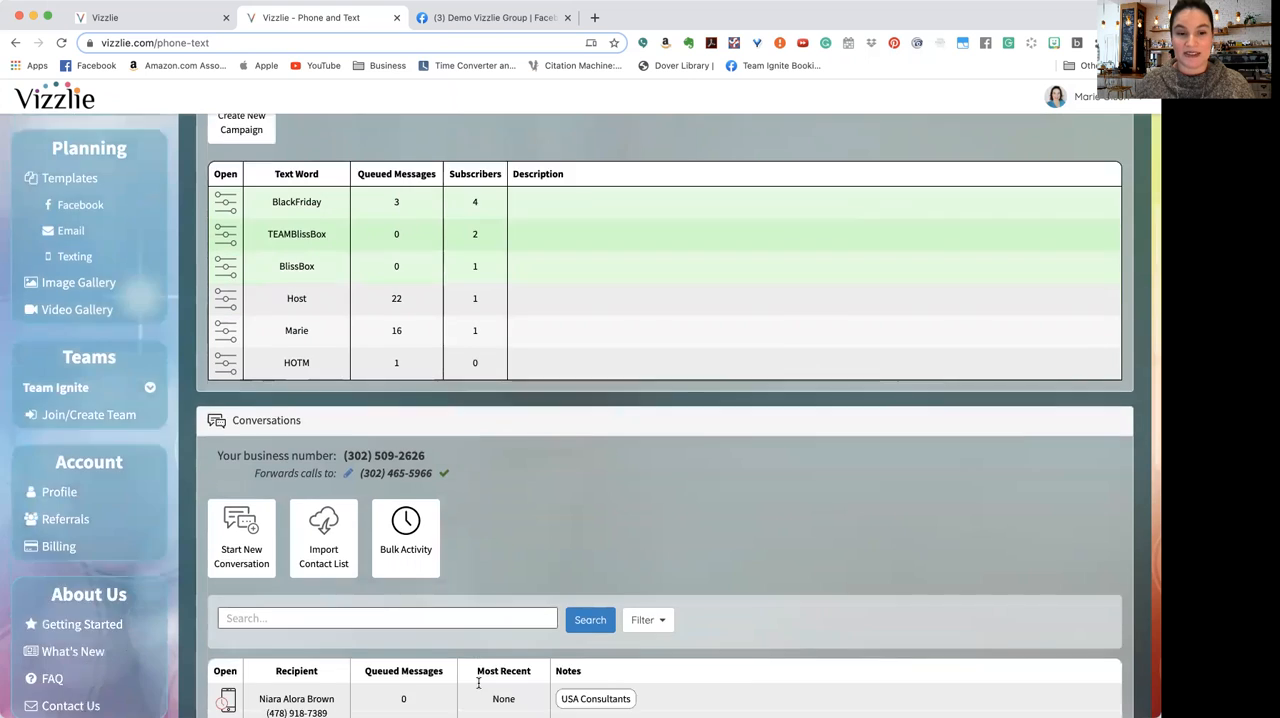
scroll(481, 689, "up", 3)
scroll(481, 689, "up", 5)
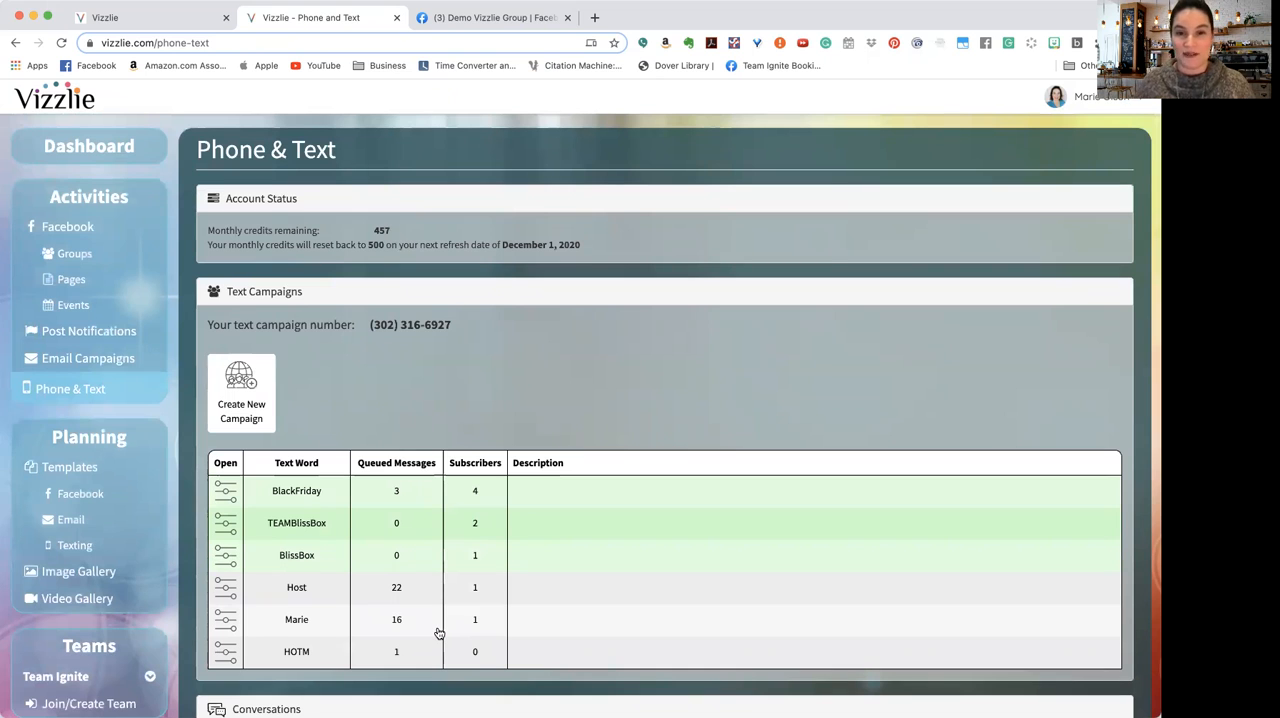
scroll(438, 633, "down", 2)
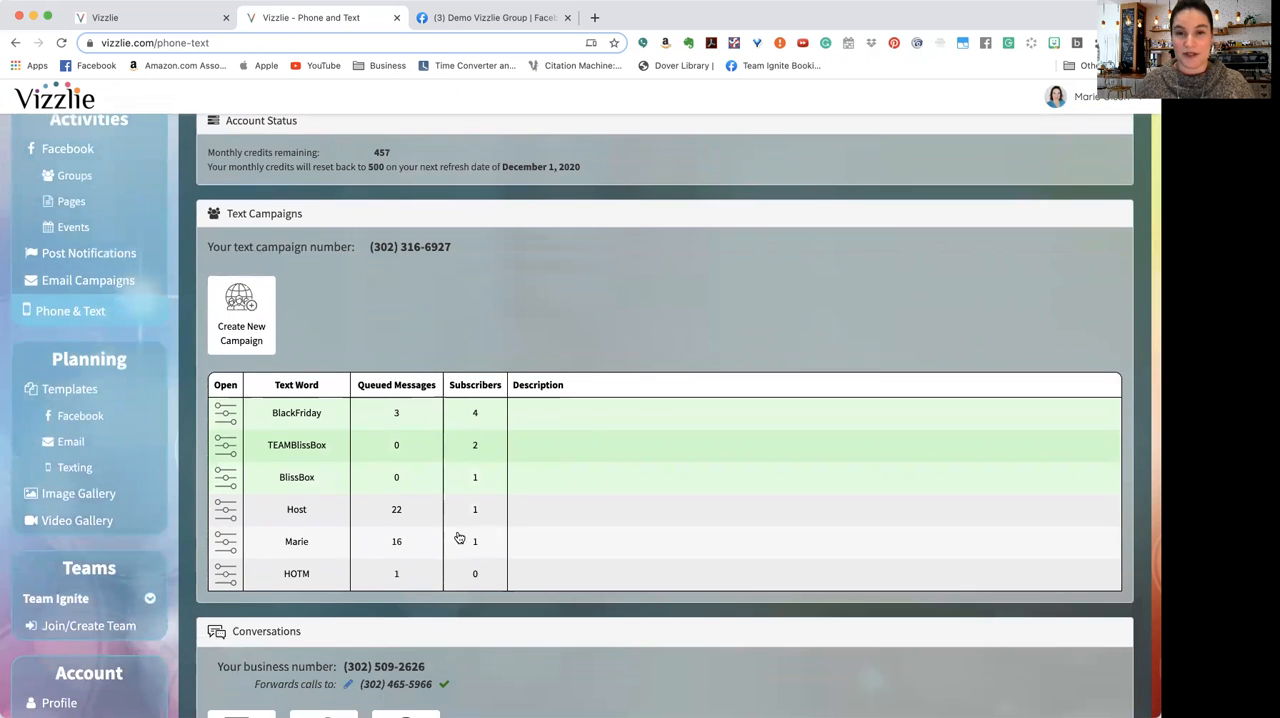
scroll(466, 499, "up", 2)
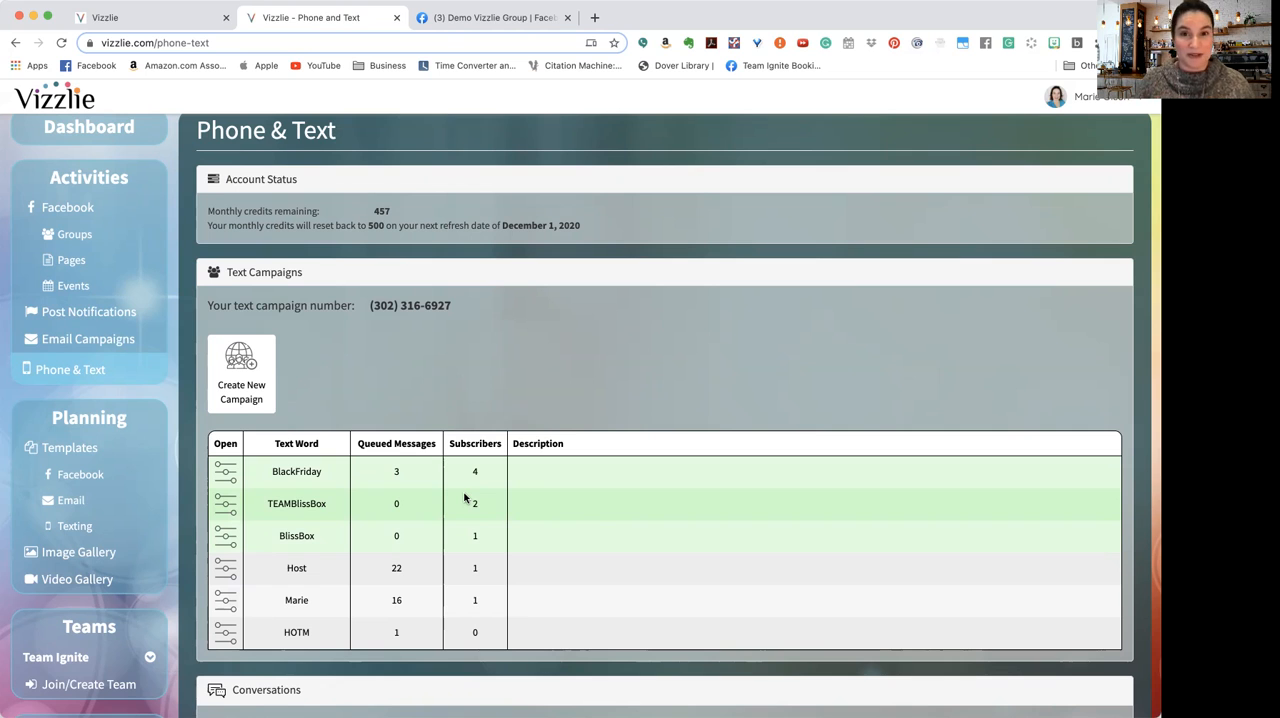
Step: Open the tracked Lemongrass Spa Facebook page and examine its scheduled posts over the coming months
left_click(76, 258)
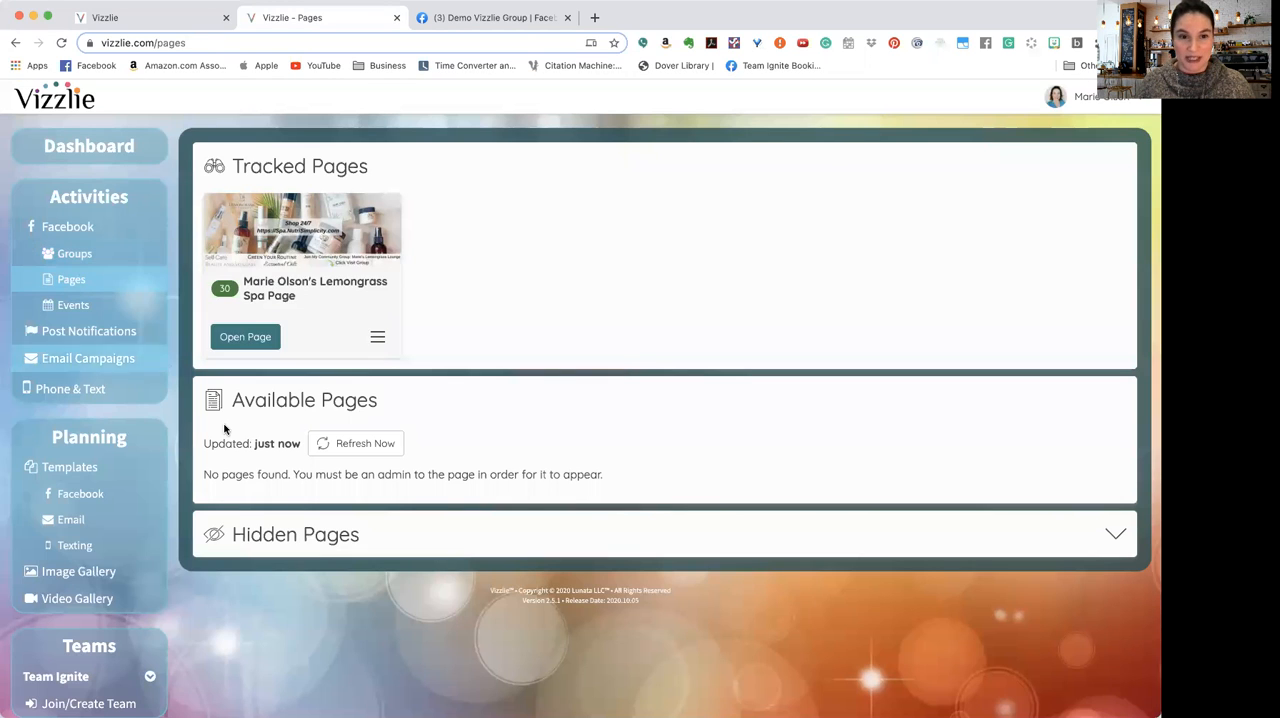
left_click(312, 281)
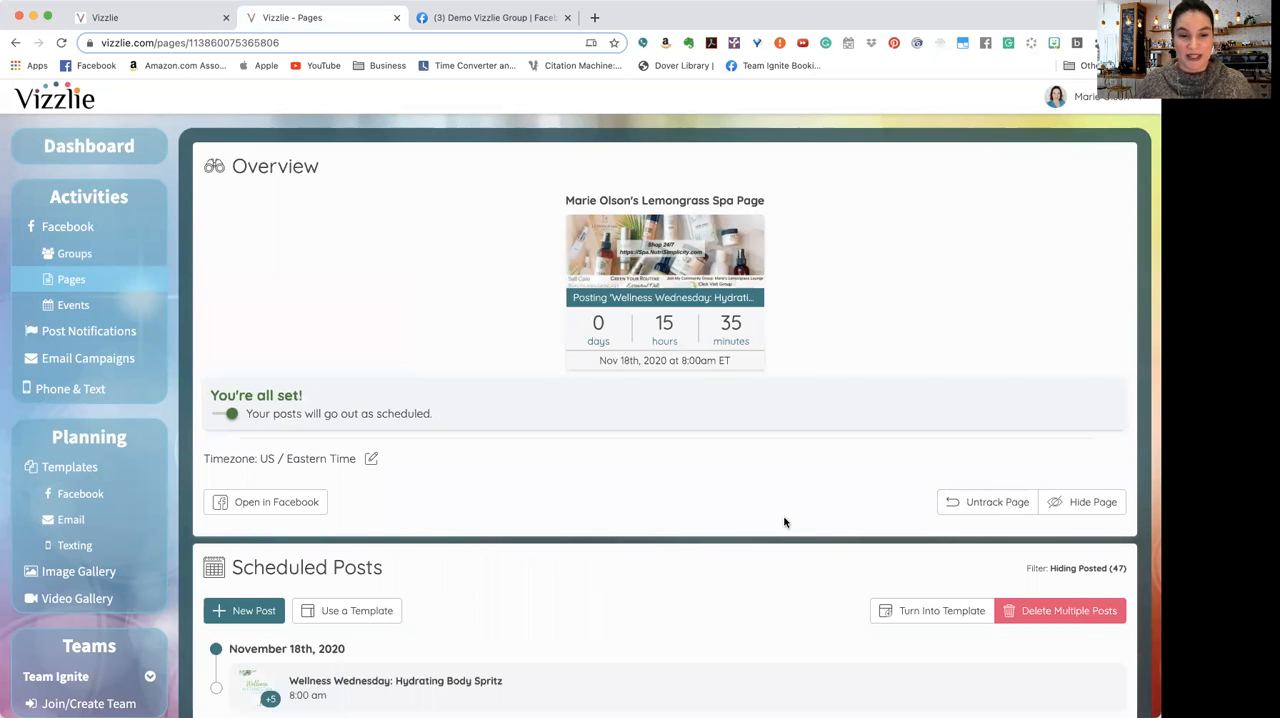
scroll(784, 522, "down", 5)
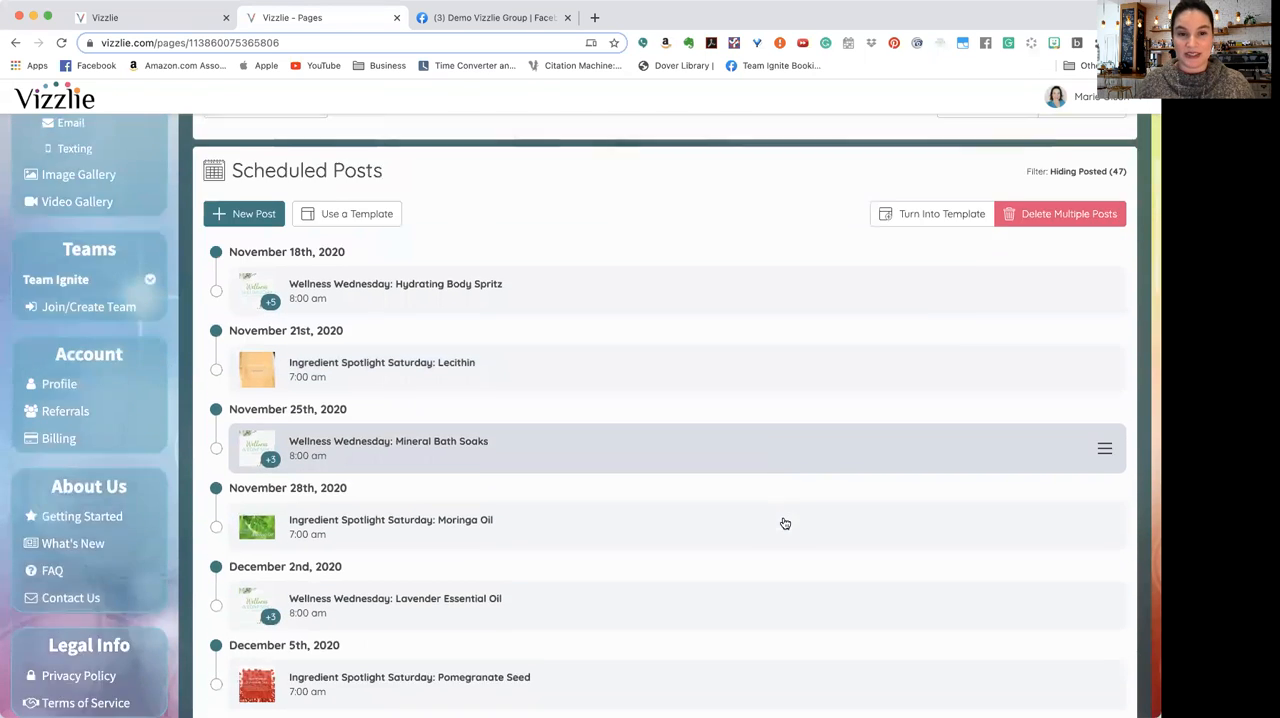
scroll(785, 523, "down", 10)
scroll(785, 523, "down", 11)
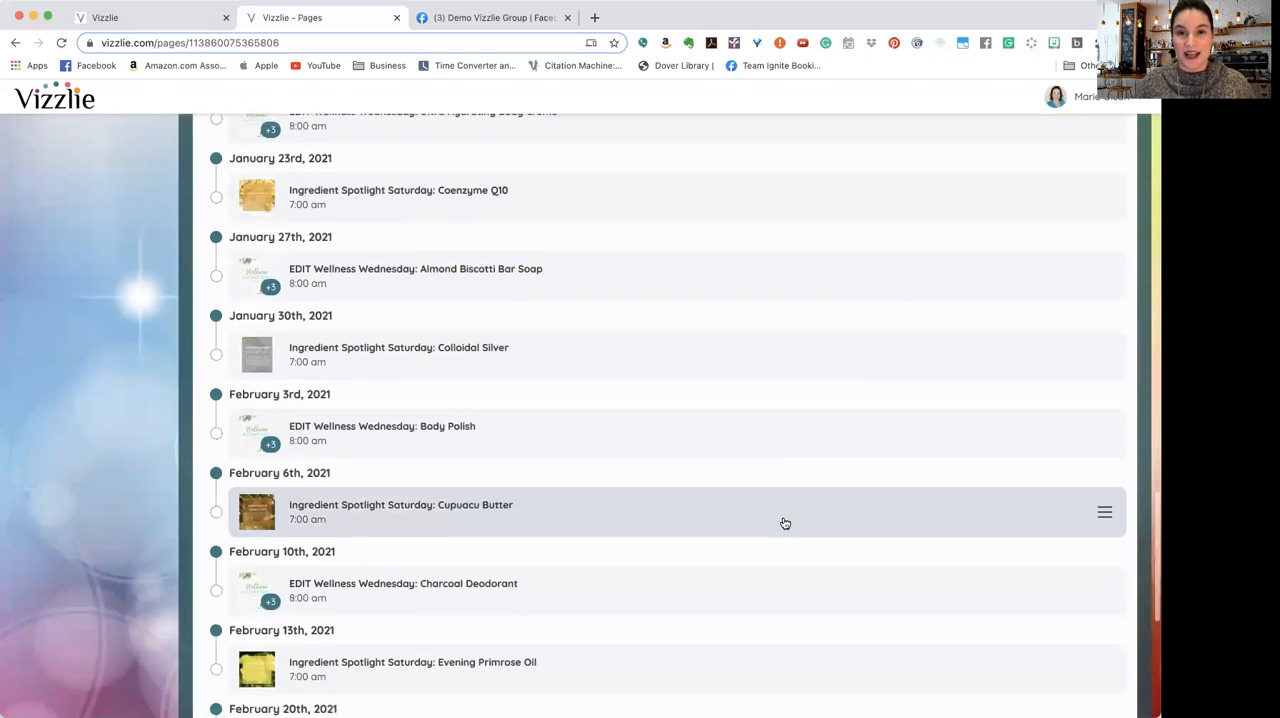
scroll(785, 523, "down", 6)
scroll(785, 523, "up", 9)
scroll(785, 523, "up", 11)
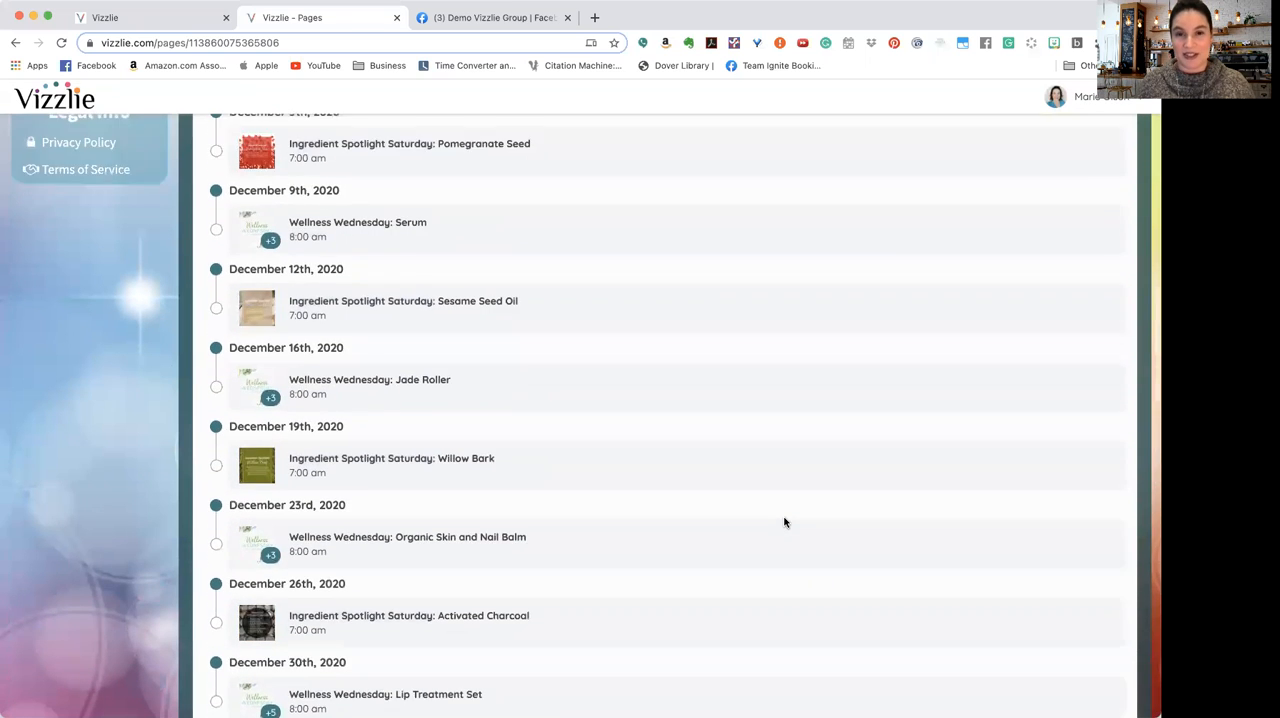
scroll(785, 523, "up", 12)
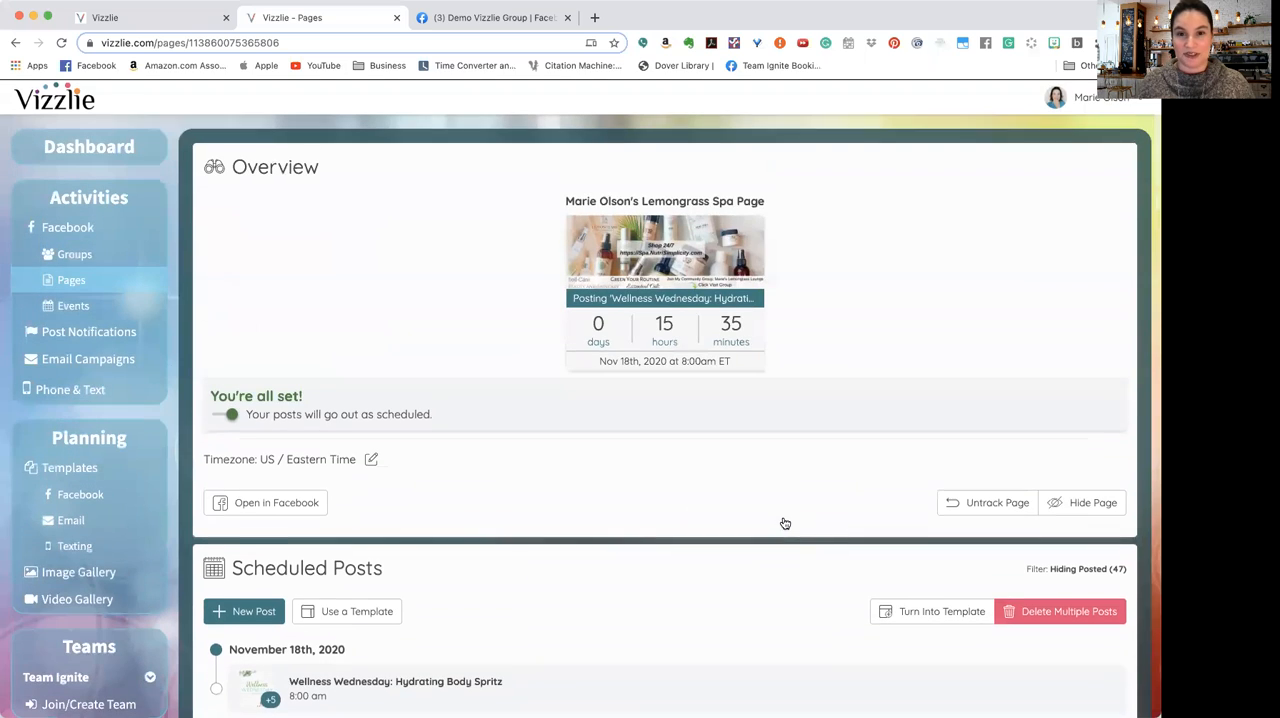